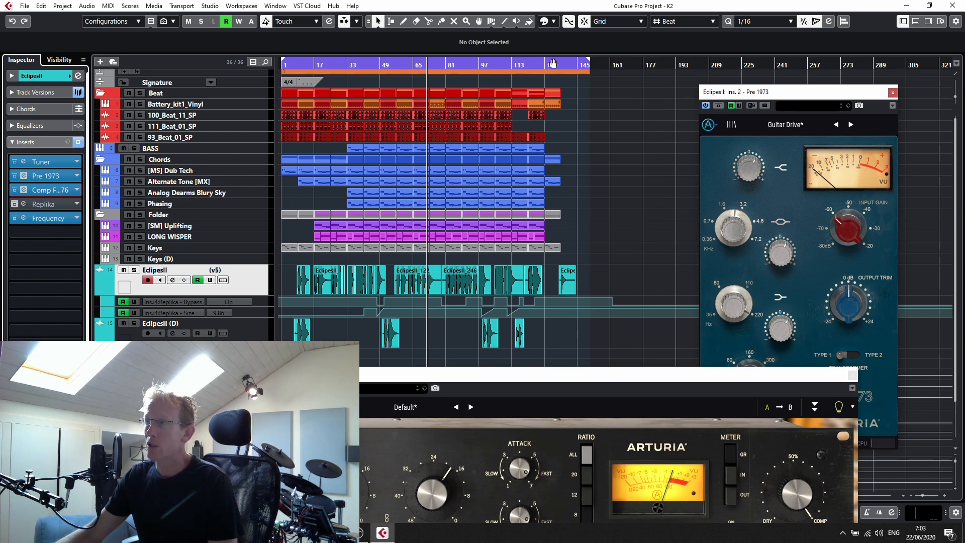
- Close the Pre 1973 and Arturia compressor plug-in windows
left_click(893, 92)
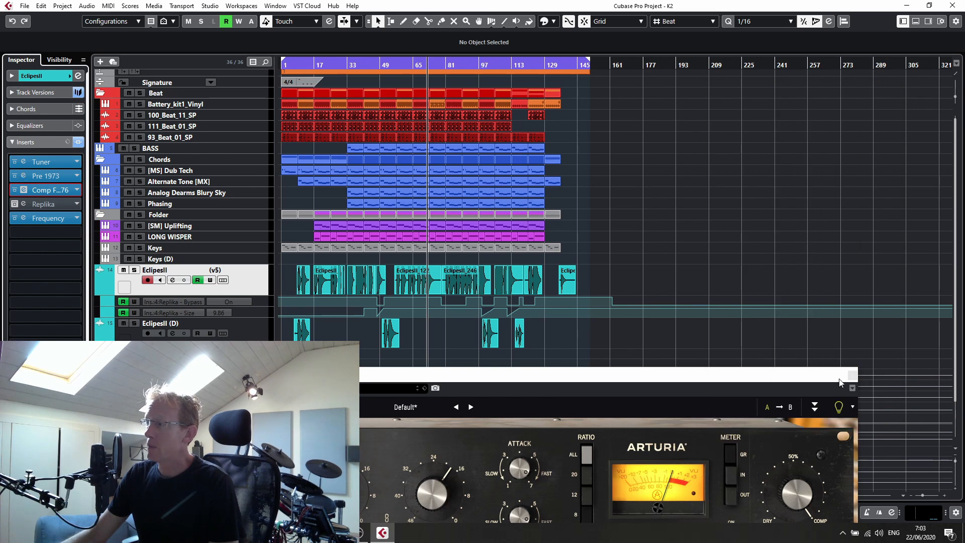
left_click(854, 376)
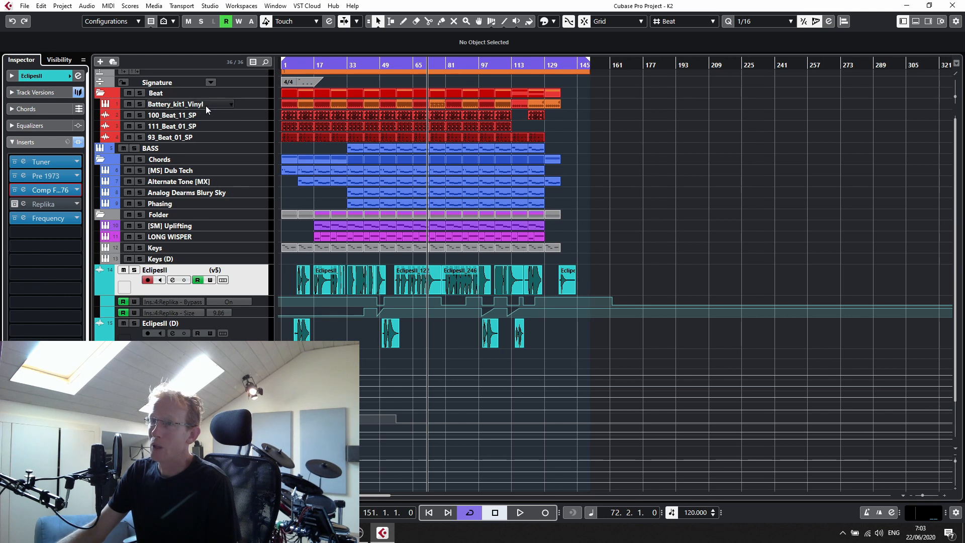
- Solo the Battery_kit1_Vinyl track and play the project from around bar 17
left_click(140, 104)
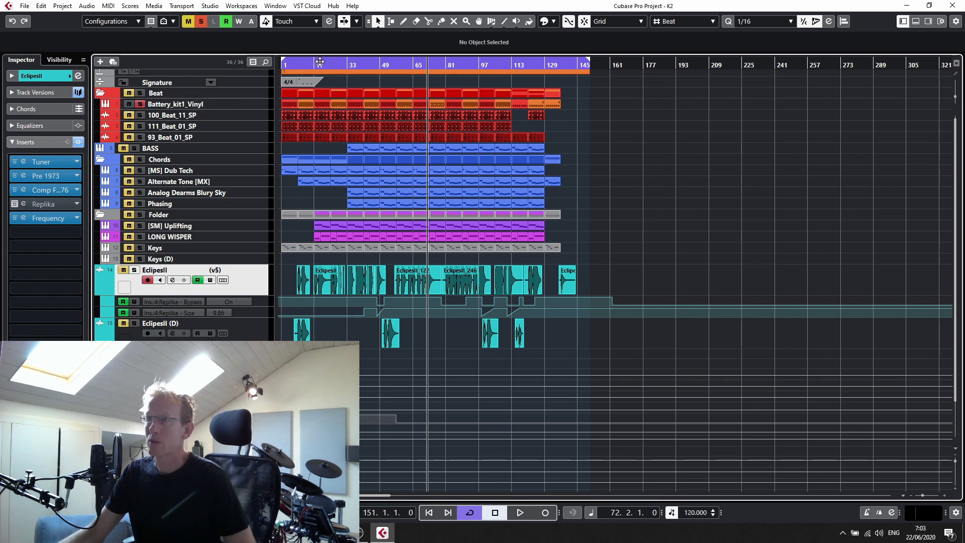
left_click(333, 63)
key("space")
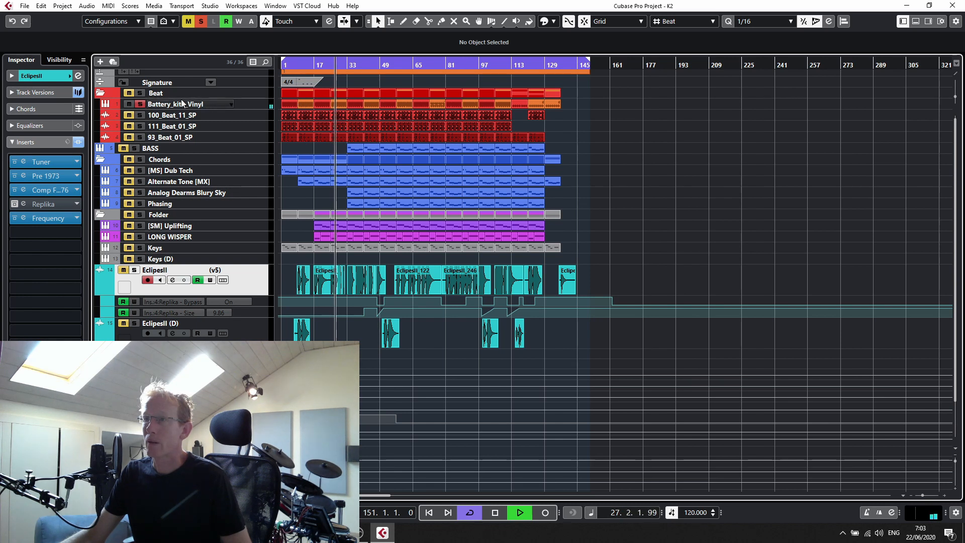
- Unsolo the Battery_kit1_Vinyl track and stop playback
left_click(140, 104)
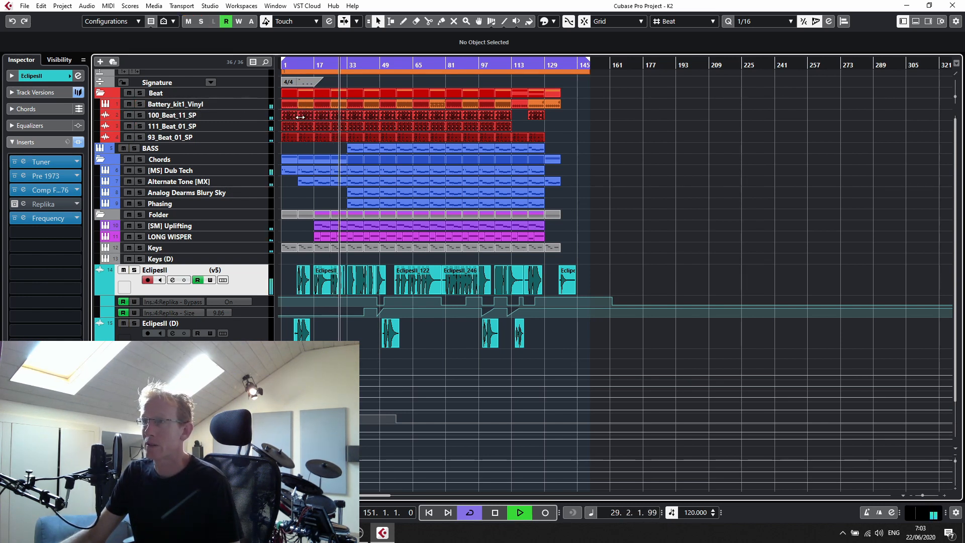
key("space")
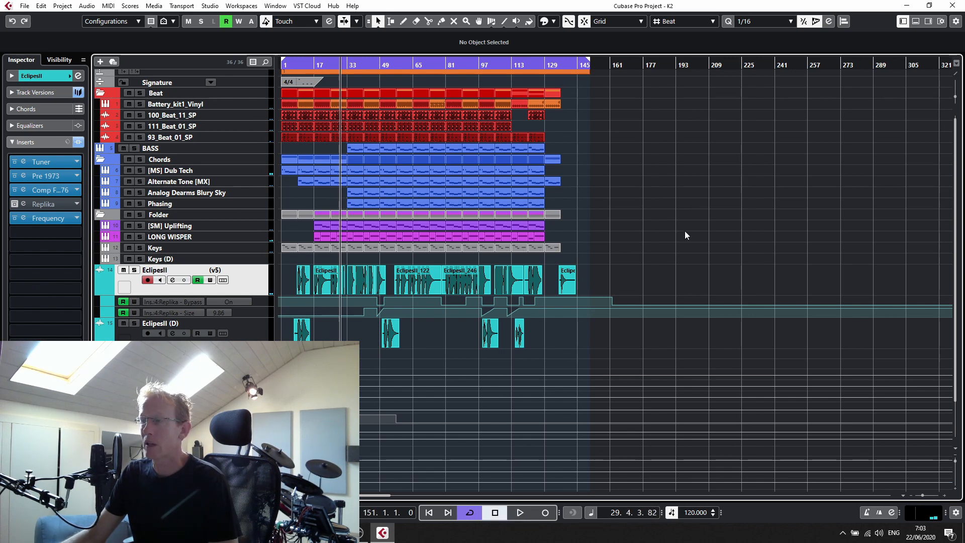
- Zoom the arrangement in to about the first 89 bars and select the 111_Beat_01_SP track
left_click_drag(924, 498, 927, 497)
left_click(264, 127)
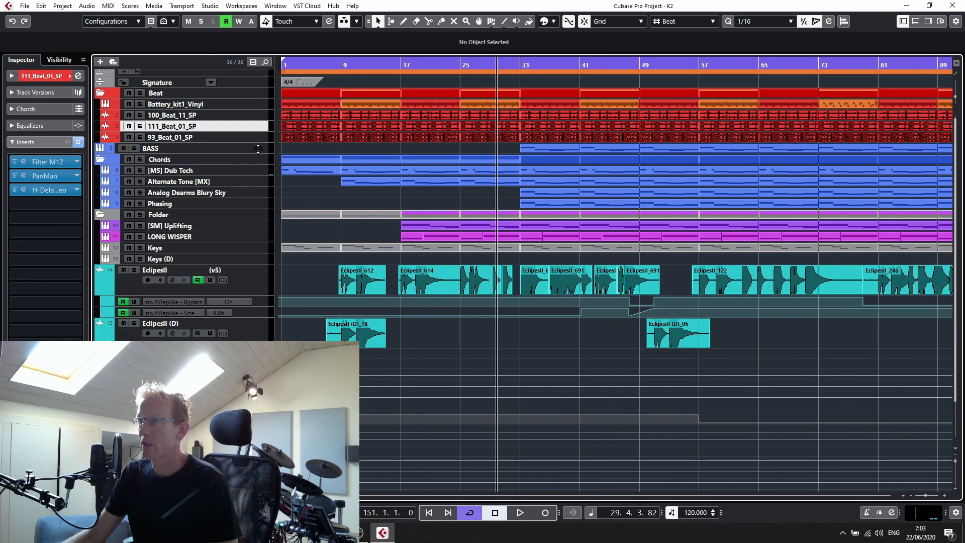
mouse_move(262, 131)
left_mouse_down()
mouse_move(251, 179)
mouse_move(250, 132)
left_mouse_up()
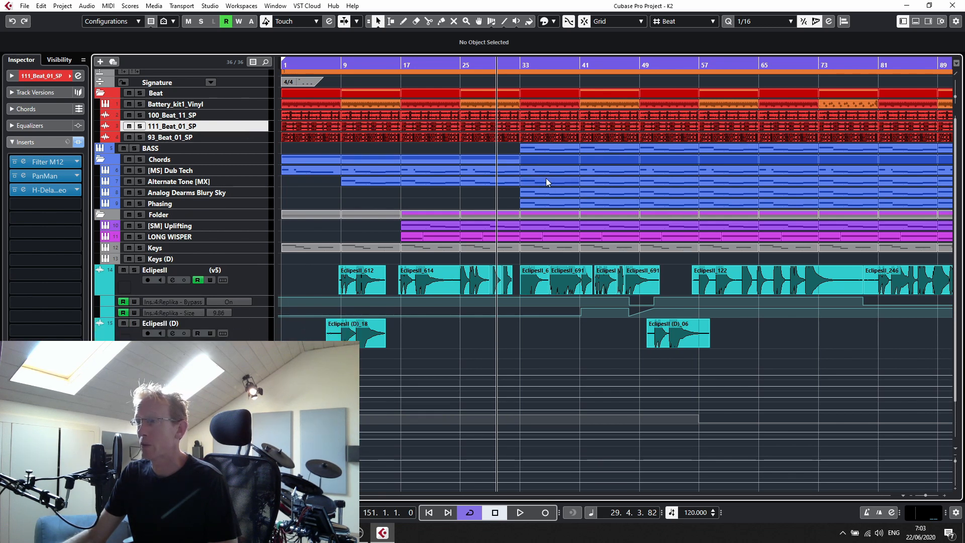
- Open the Alternate Tone [MX] part around bar 25 in the Key Editor
left_click(485, 179)
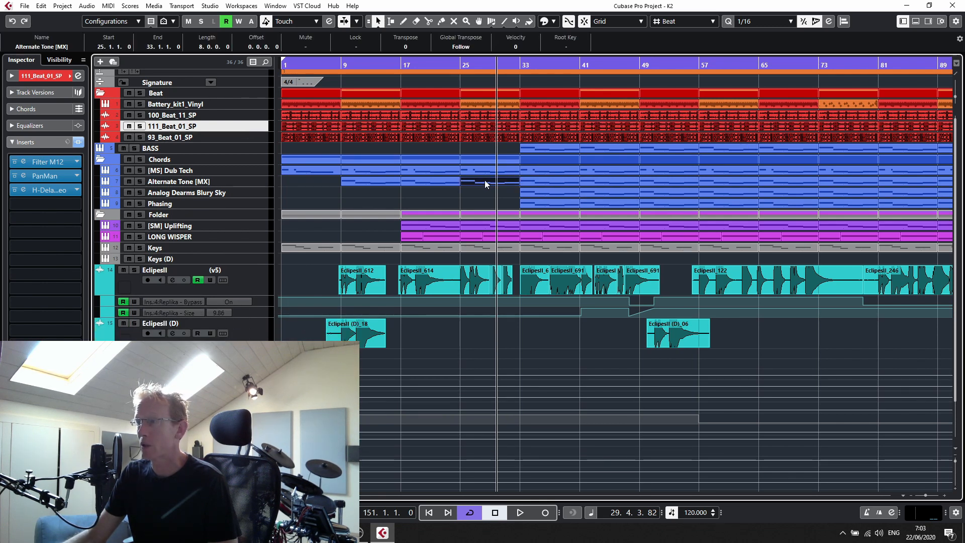
double_click(482, 183)
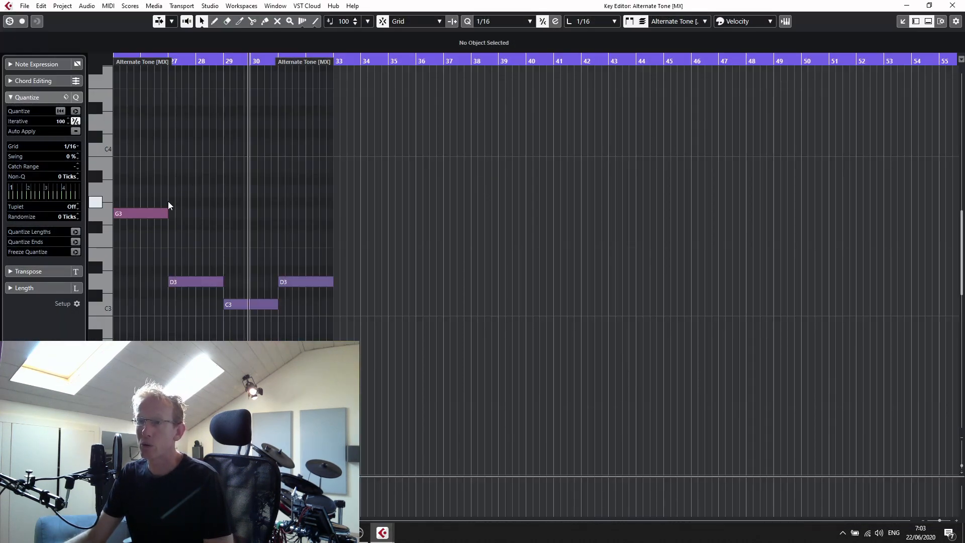
- Add an A3 note at bar 27 and a short note above it, undo both, and close the Key Editor
left_click_drag(176, 190, 248, 171)
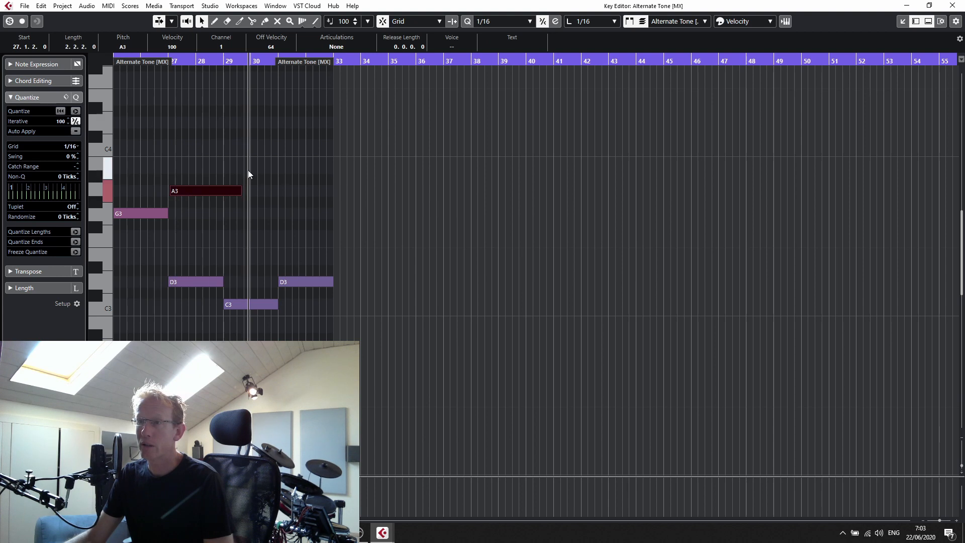
left_click(252, 134)
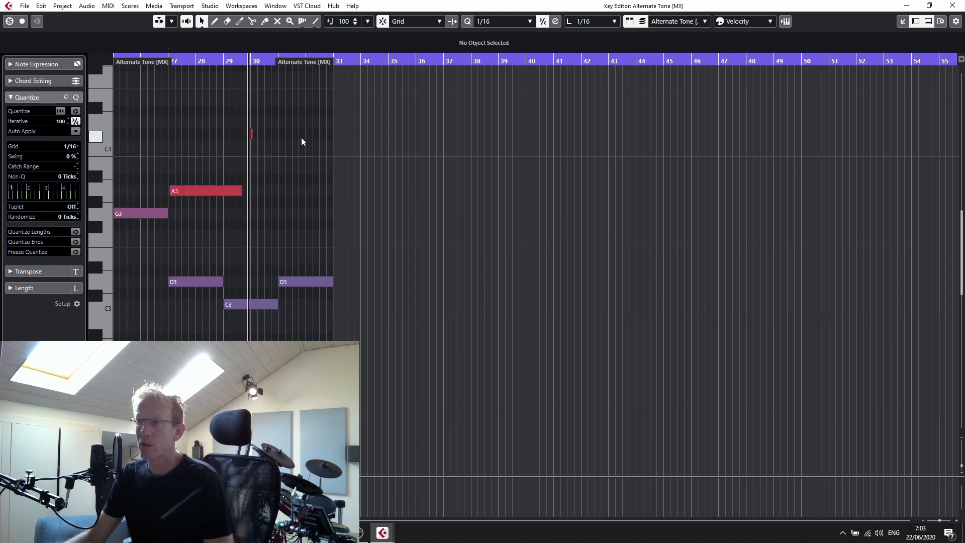
key("ctrl+z")
key("ctrl+z")
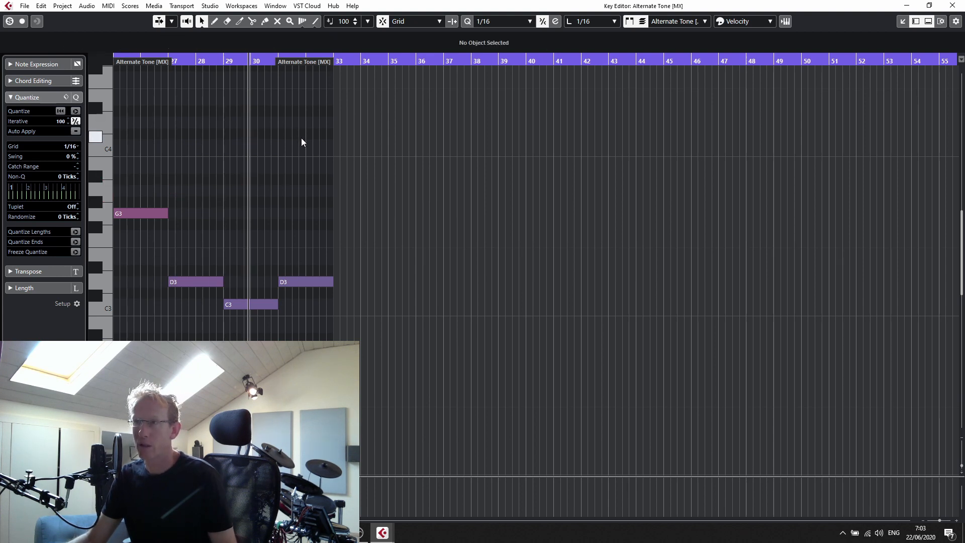
left_click(962, 3)
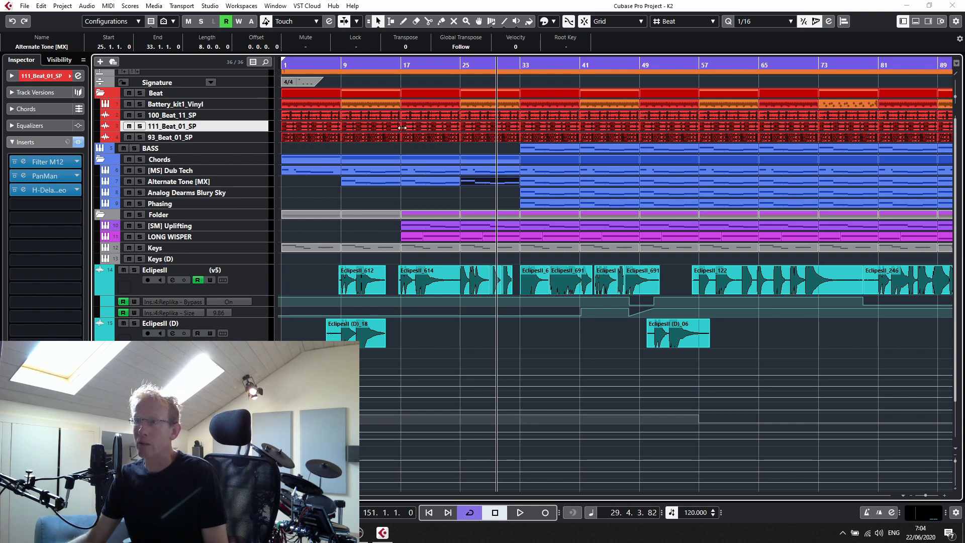
- Enlarge the 111_Beat_01_SP track height, then open and close its Channel Settings window
left_click_drag(230, 132, 221, 151)
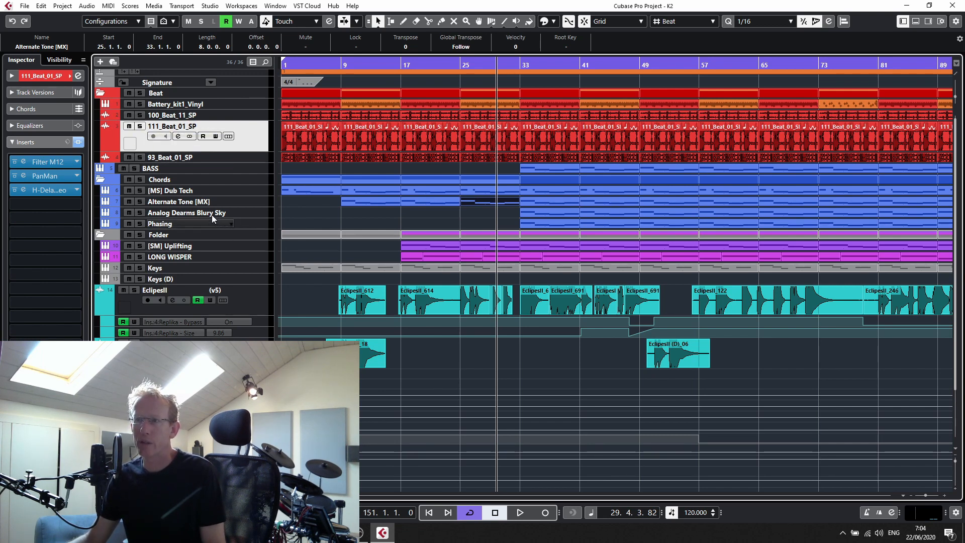
left_click(178, 136)
left_click_drag(286, 121, 345, 93)
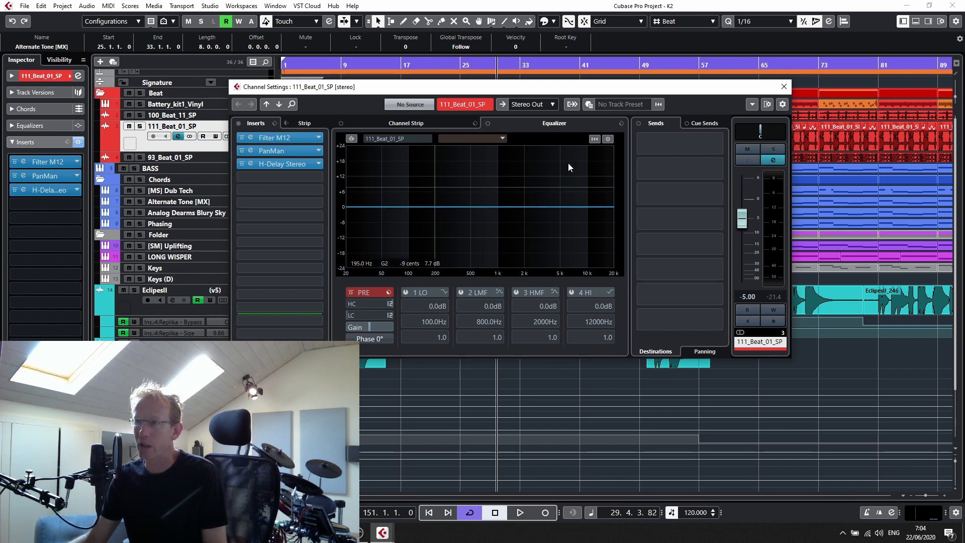
left_click(784, 86)
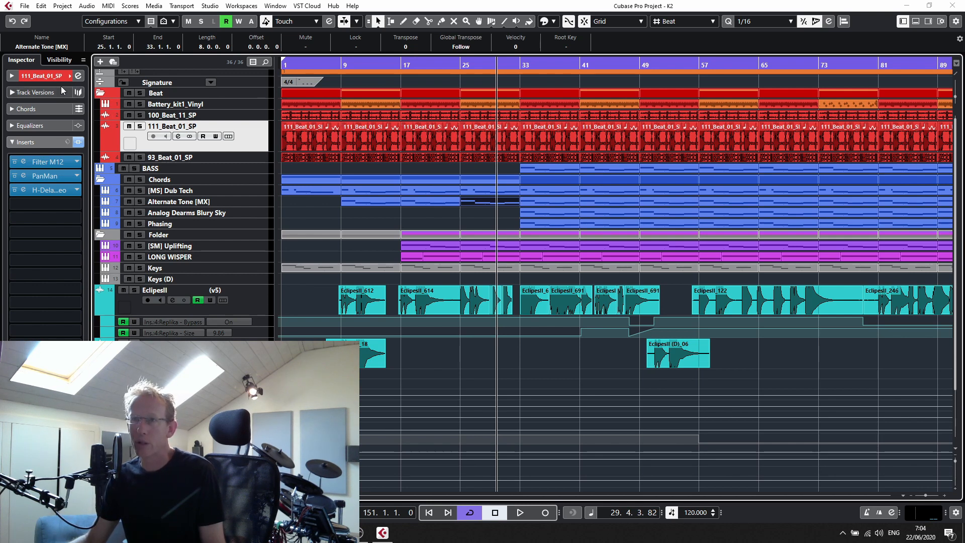
- Expand and collapse the Inspector's track and Inserts sections for the 111_Beat_01_SP track
left_click(47, 76)
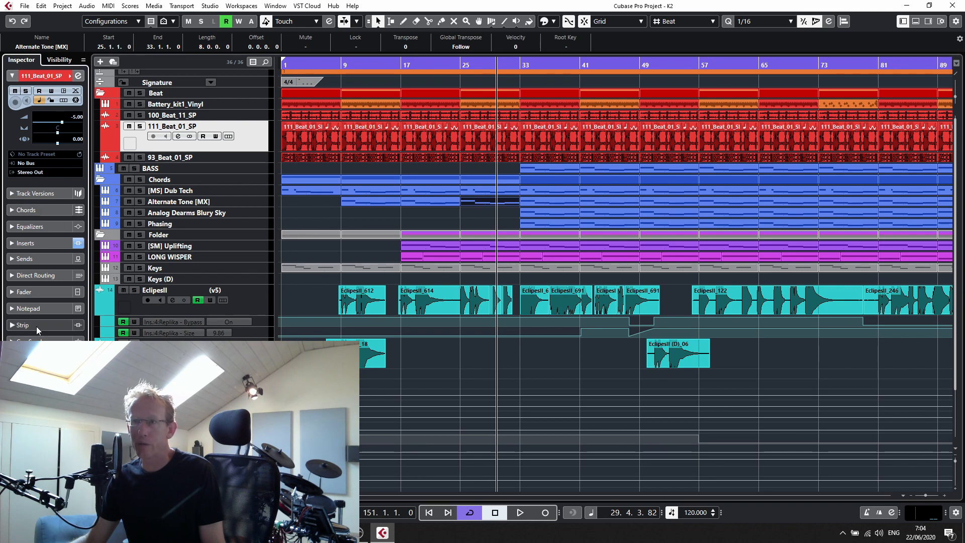
left_click(32, 243)
left_click(55, 141)
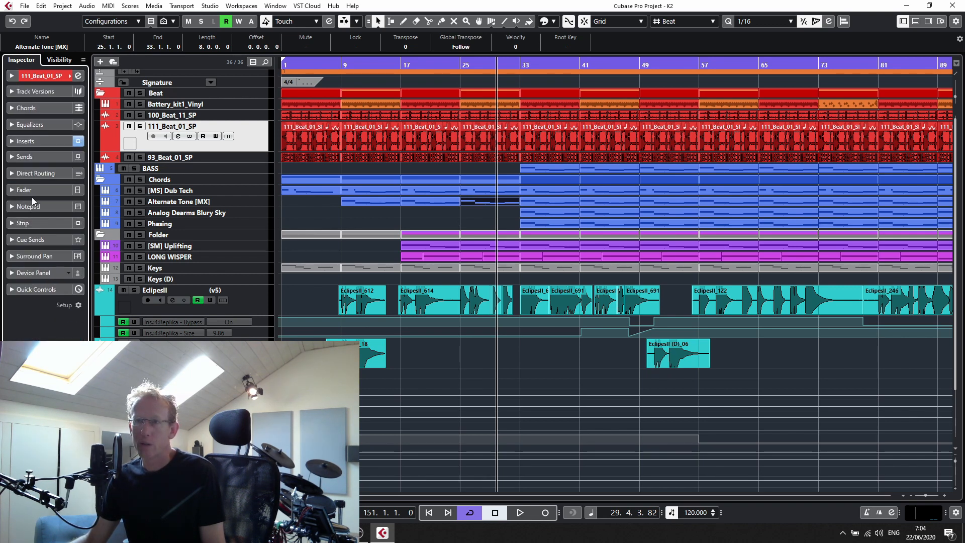
left_click(36, 144)
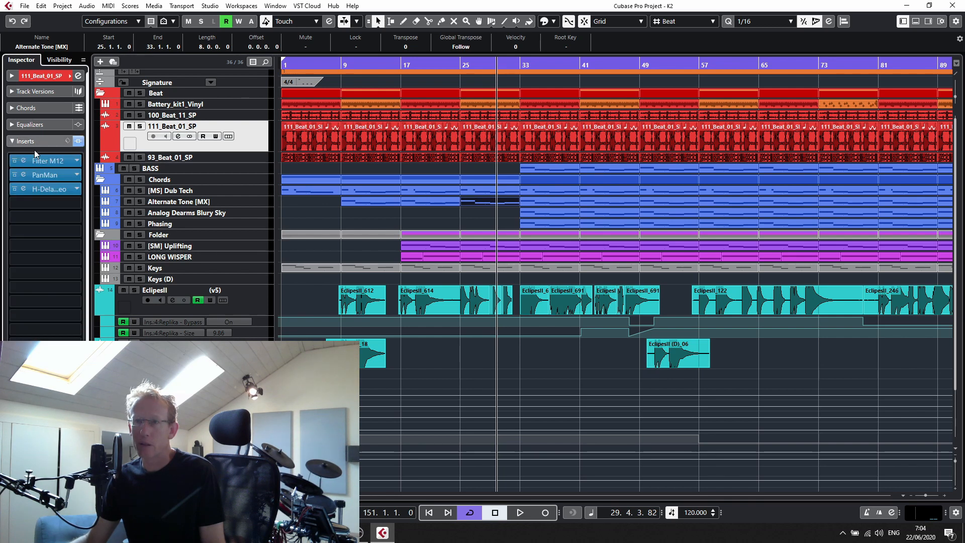
left_click(37, 144)
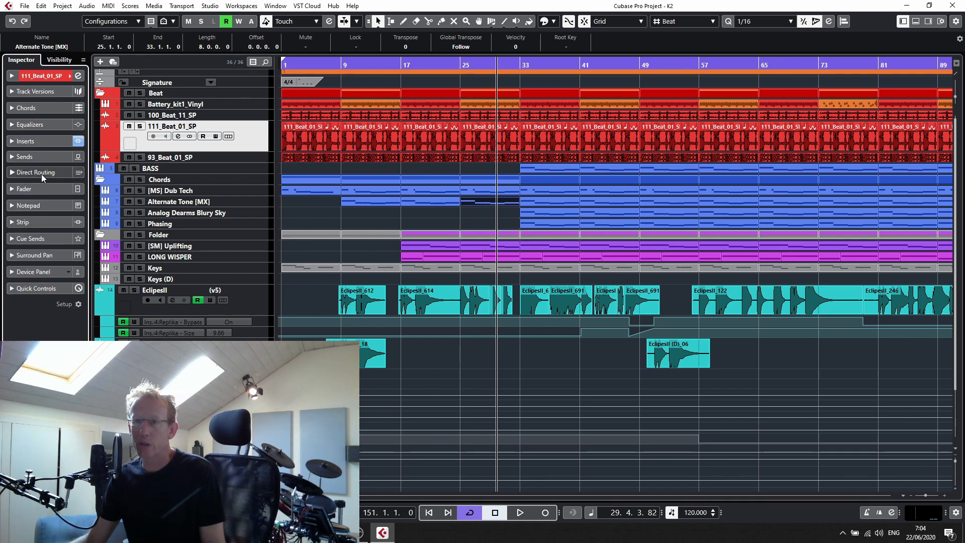
- Open the Fader section in the Inspector and briefly play then stop the project
left_click(26, 192)
key("space")
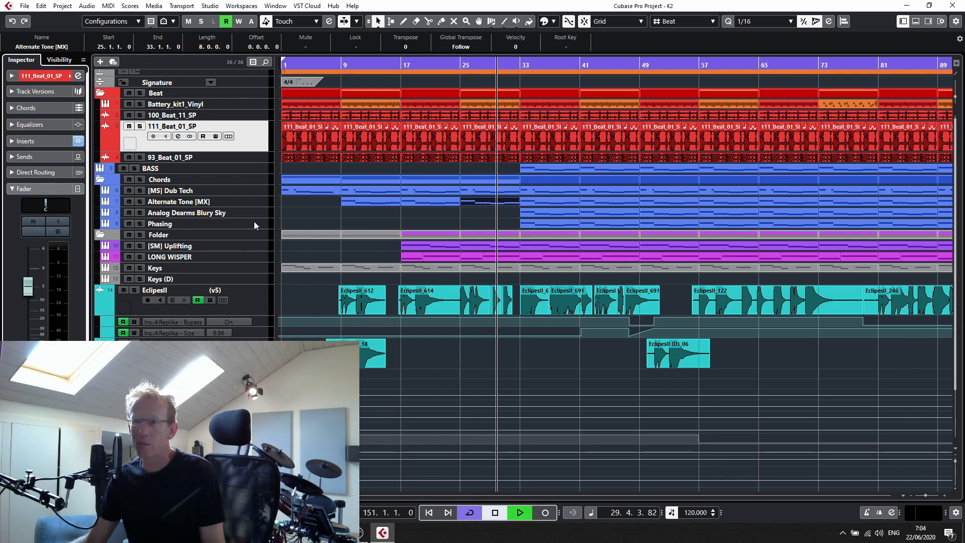
key("space")
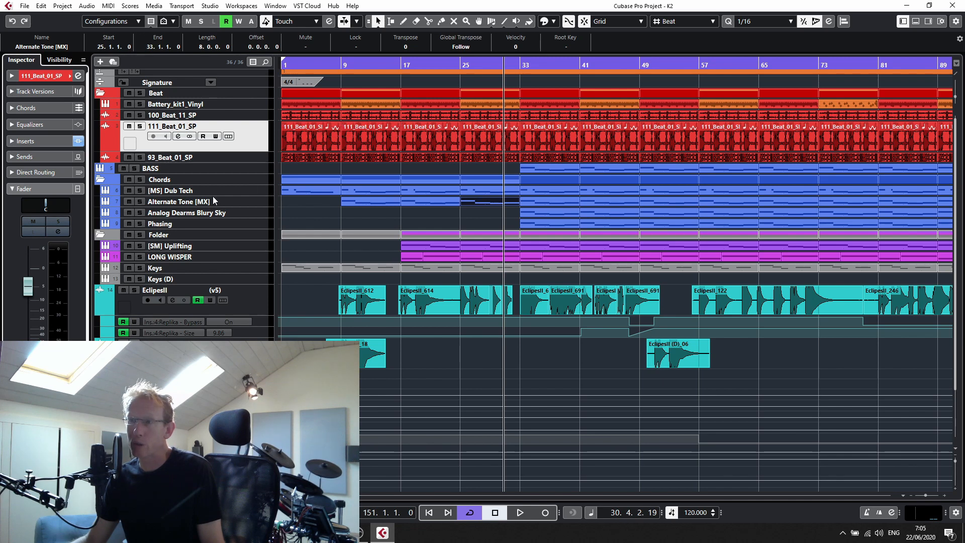
- Enlarge the [MS] Dub Tech track height
right_click(240, 195)
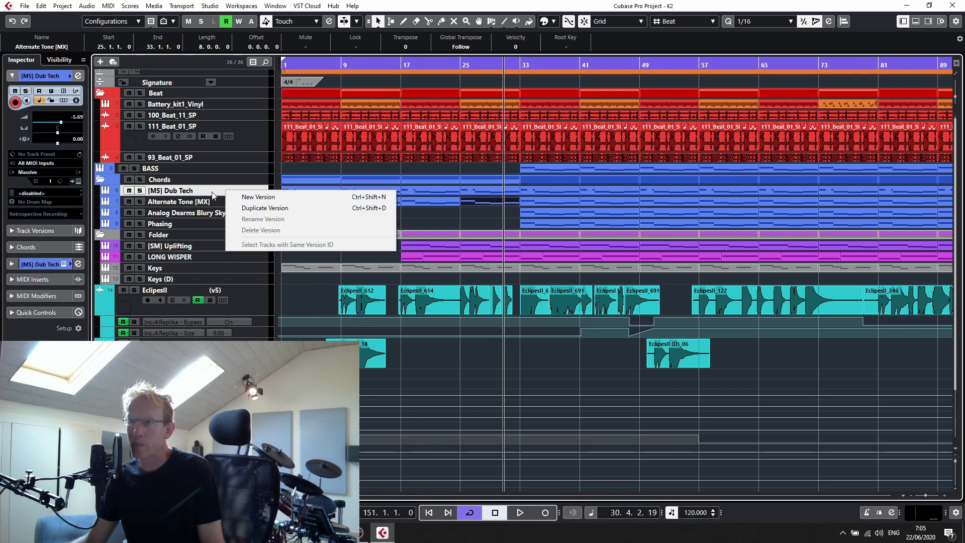
left_click(459, 188)
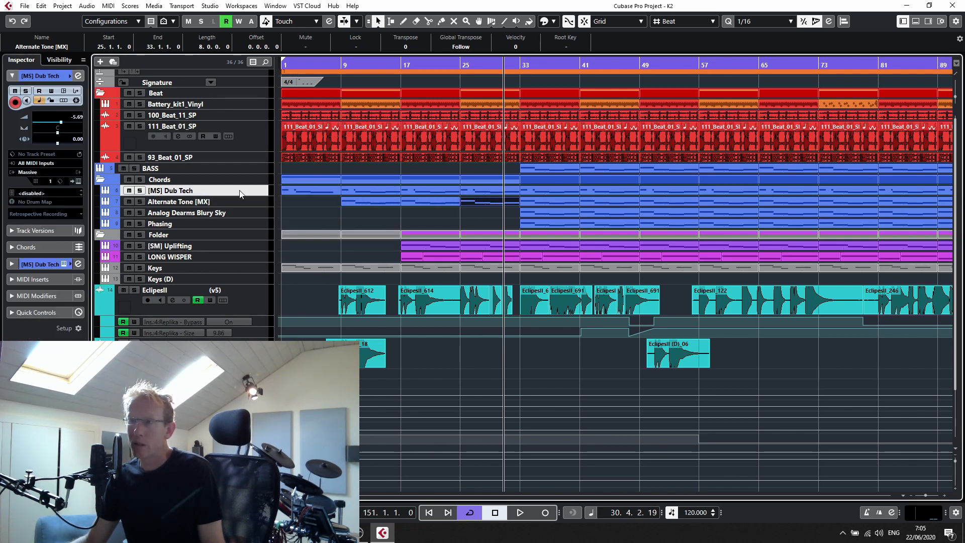
left_click_drag(235, 196, 234, 216)
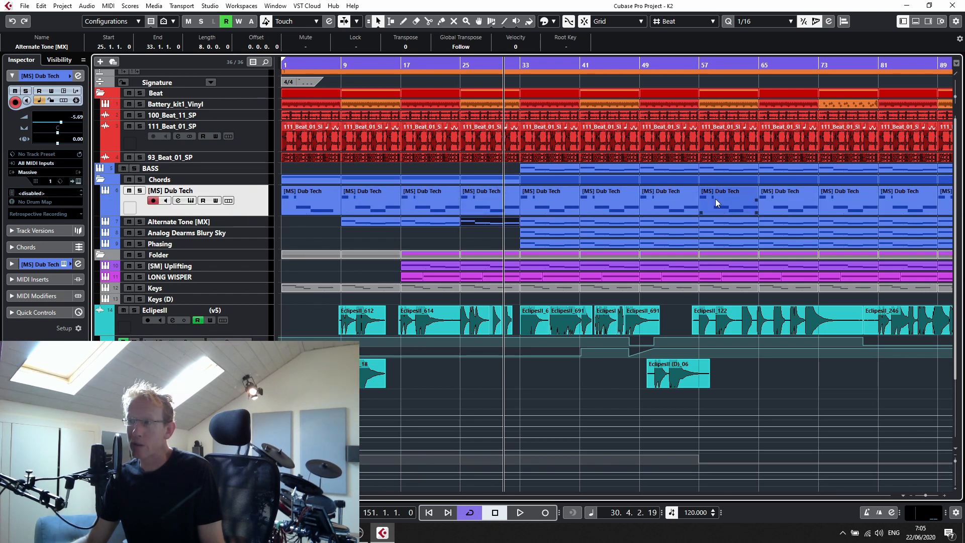
- Open the Massive instrument of the [MS] Dub Tech track, reposition its window, and close it
left_click(192, 201)
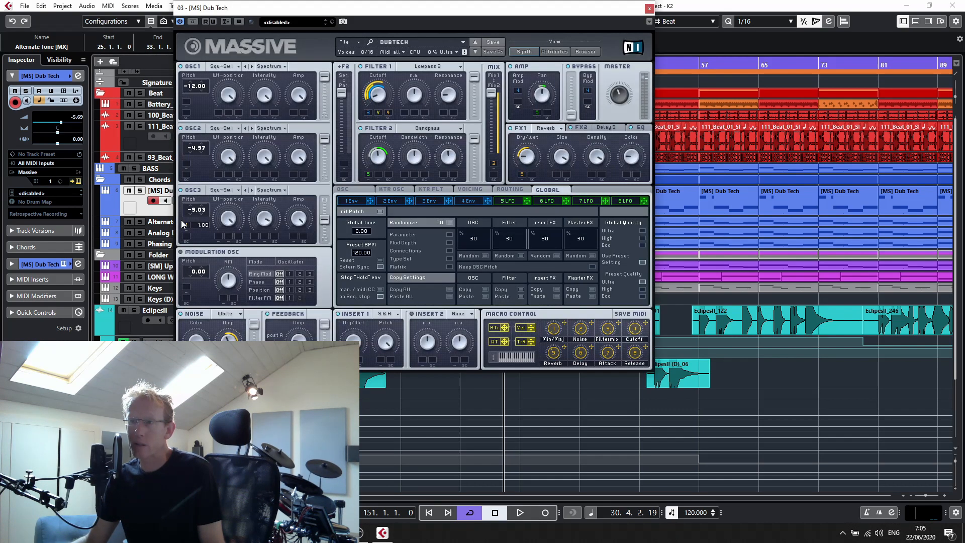
left_click_drag(398, 14, 448, 45)
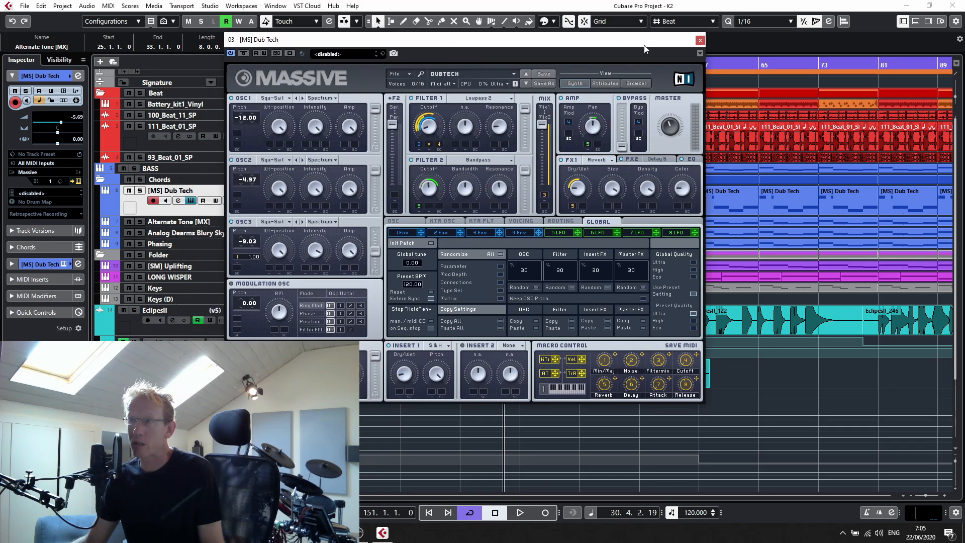
left_click(701, 40)
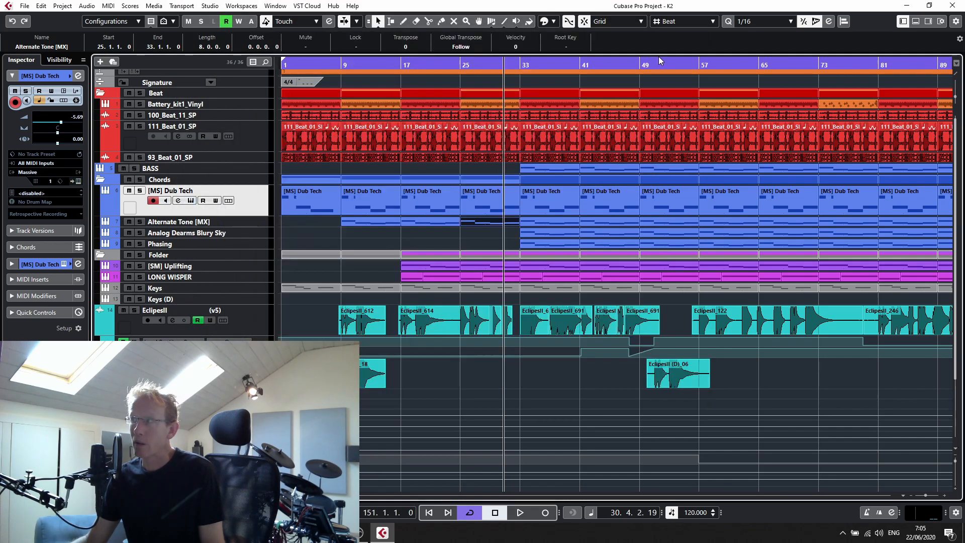
- Select the Eclipsell track and show its Inserts section in the Inspector
scroll(325, 253, "down", 3)
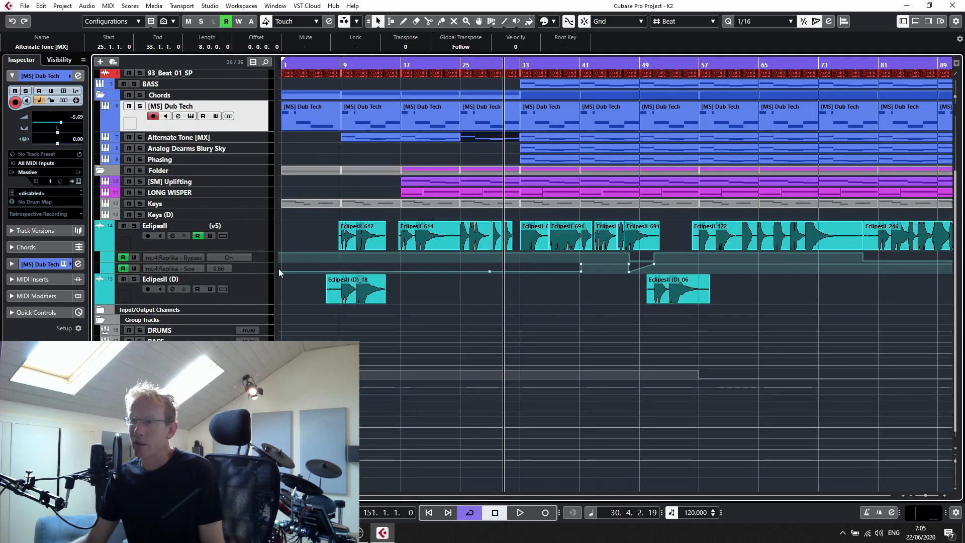
left_click(245, 239)
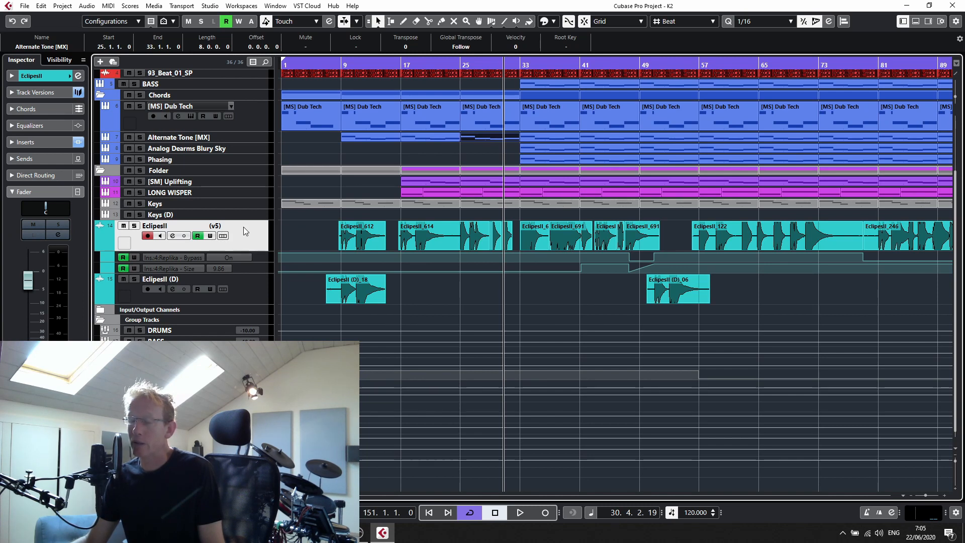
left_click(35, 144)
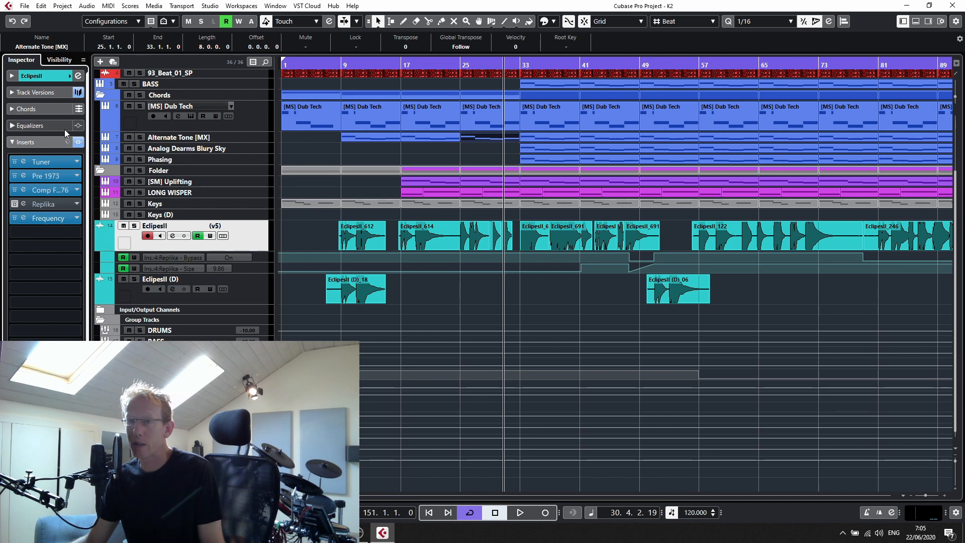
- Browse the effect list of an empty insert slot on Eclipsell, then zoom the arrangement out
left_click(74, 232)
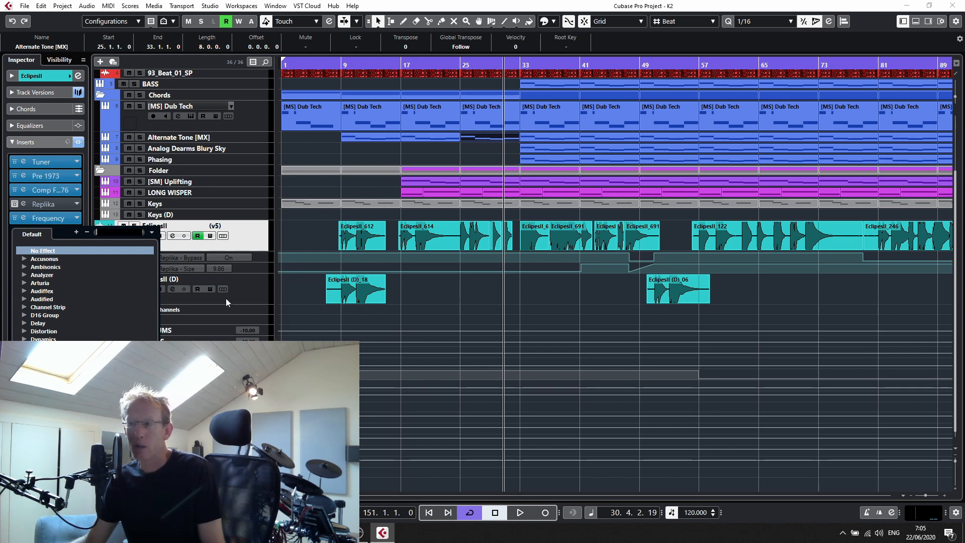
left_click(312, 244)
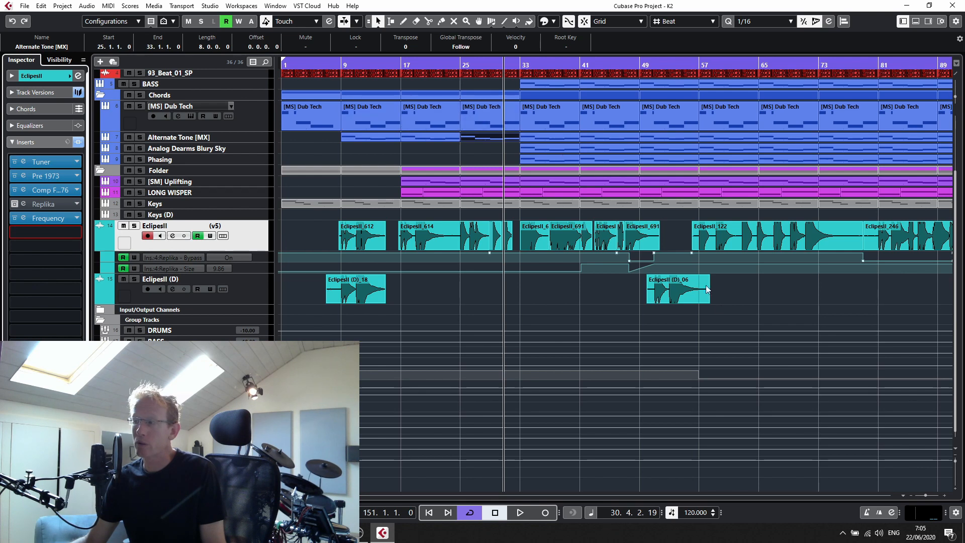
left_click(925, 494)
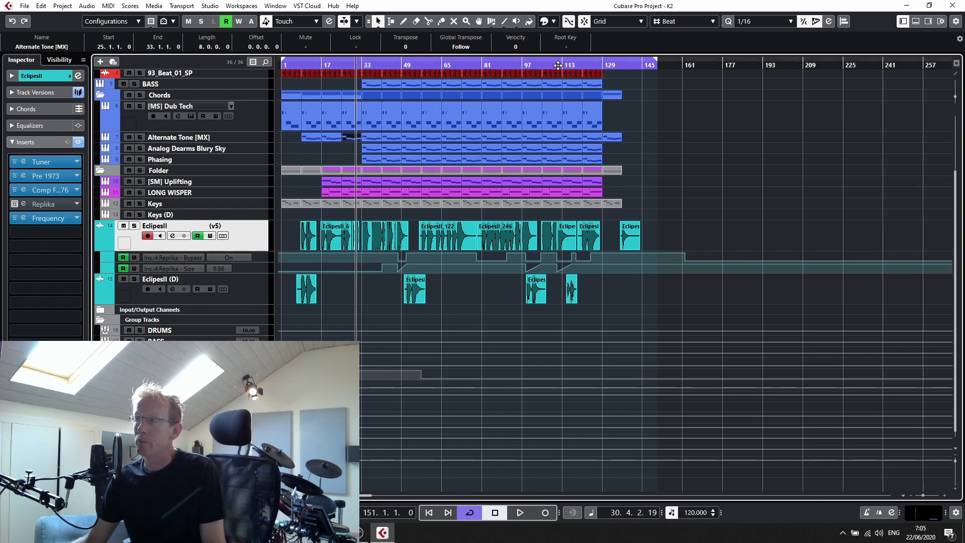
- Zoom into the arrangement and open the [MS] Dub Tech track's context menu without choosing a command
left_click_drag(558, 64, 558, 84)
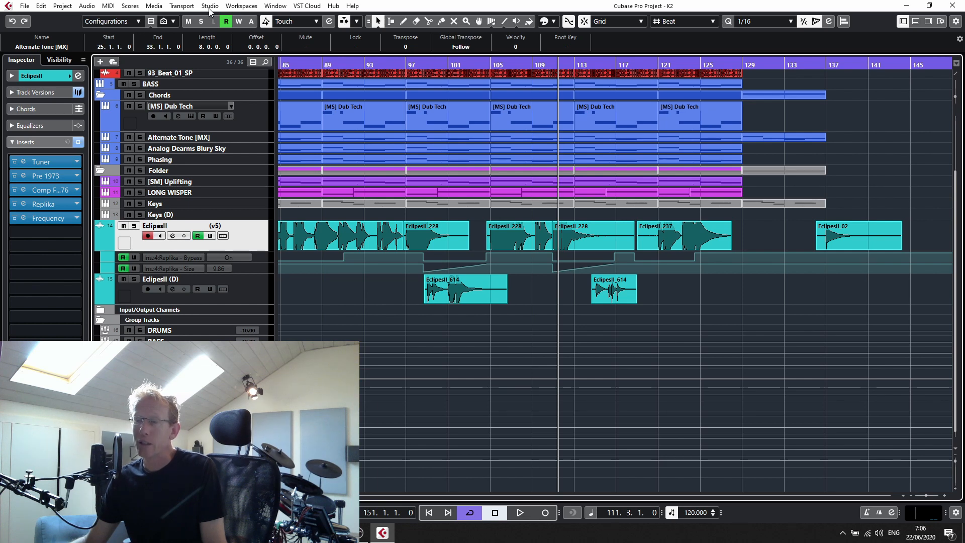
right_click(245, 118)
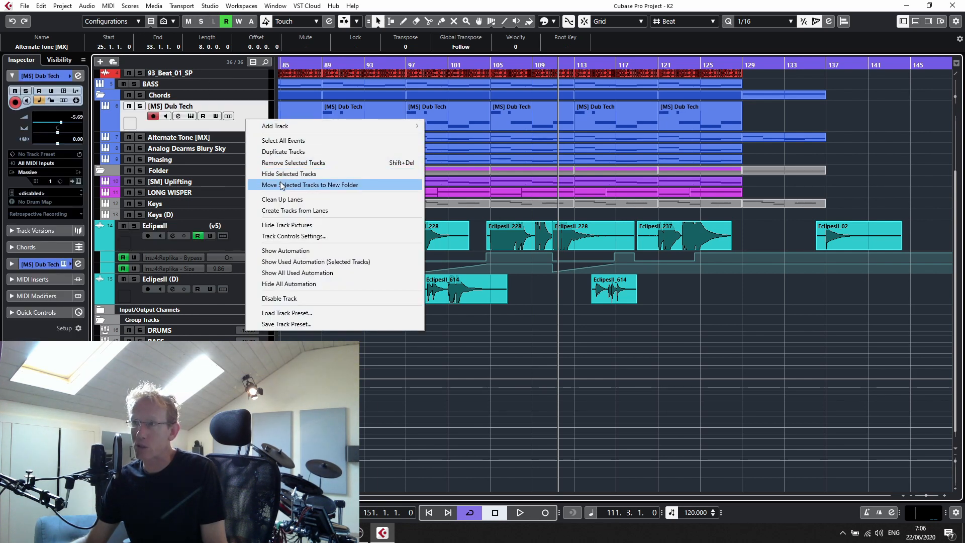
left_click(410, 333)
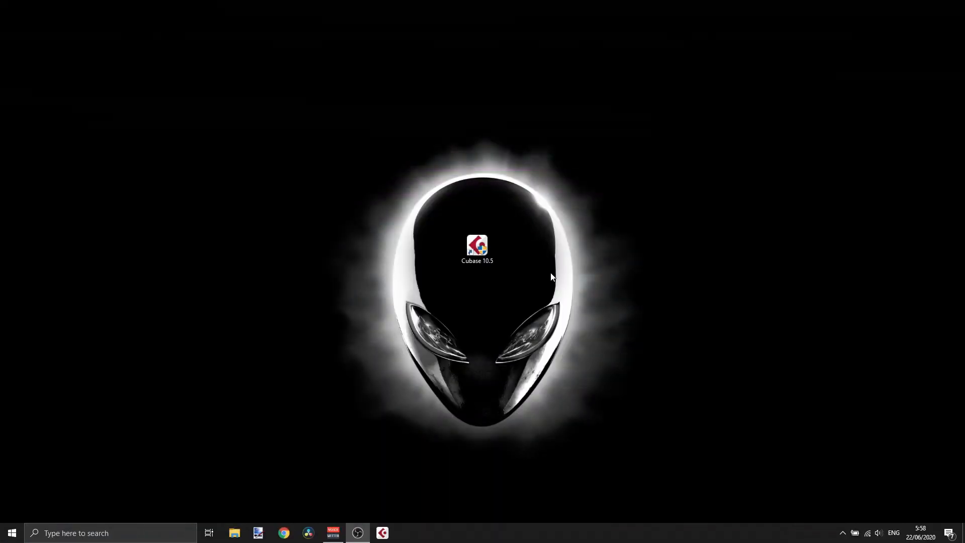
- Launch Cubase 10.5 and browse the hub's news, tutorial and project template categories
left_click(478, 251)
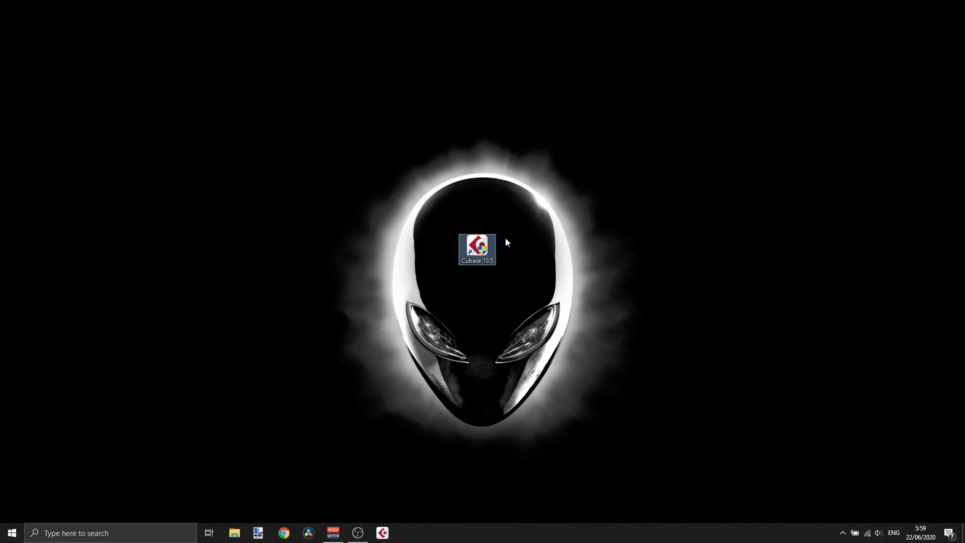
key("Return")
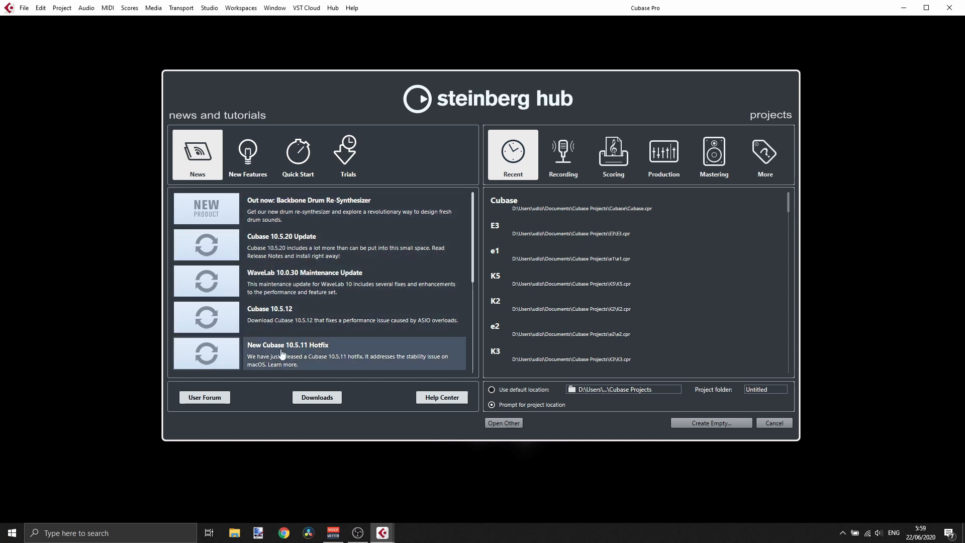
left_click(246, 168)
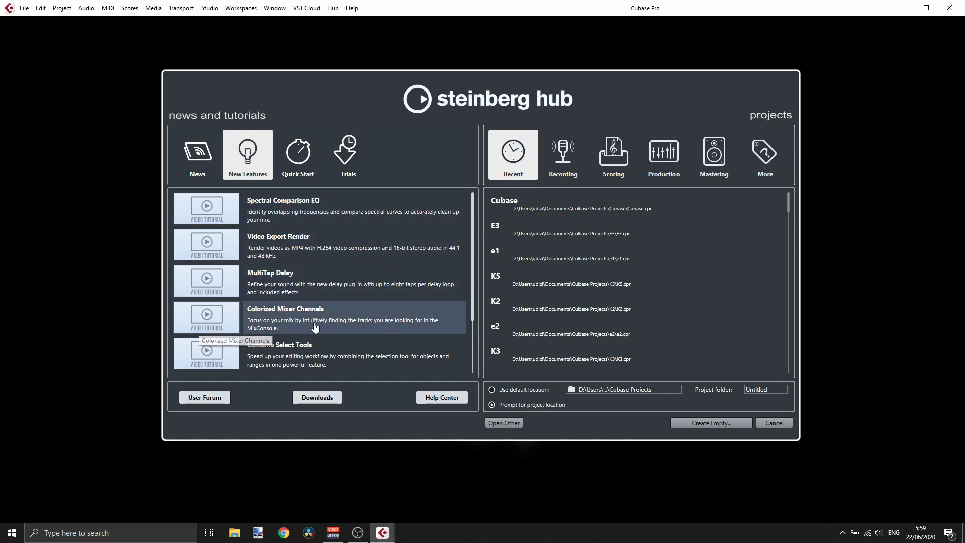
scroll(316, 327, "down", 1)
left_click(308, 153)
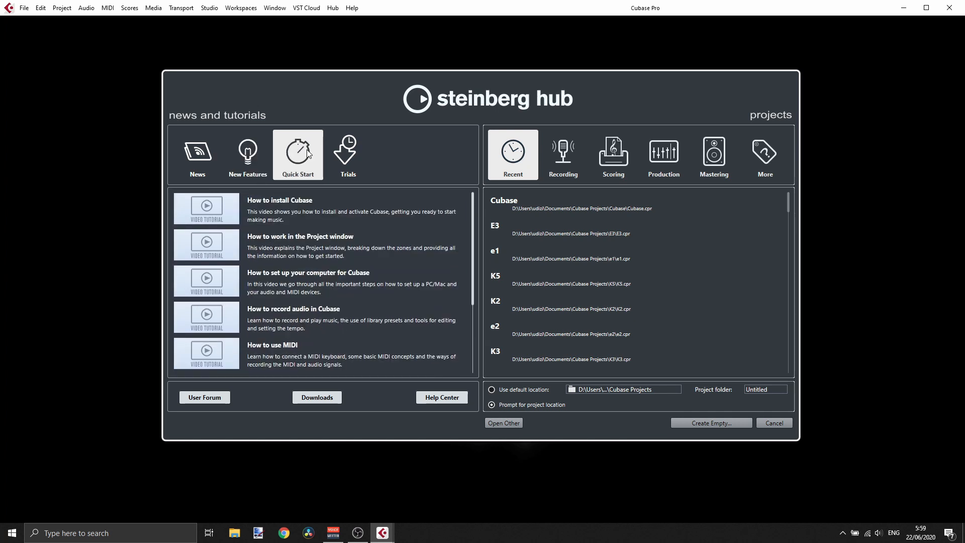
left_click(356, 149)
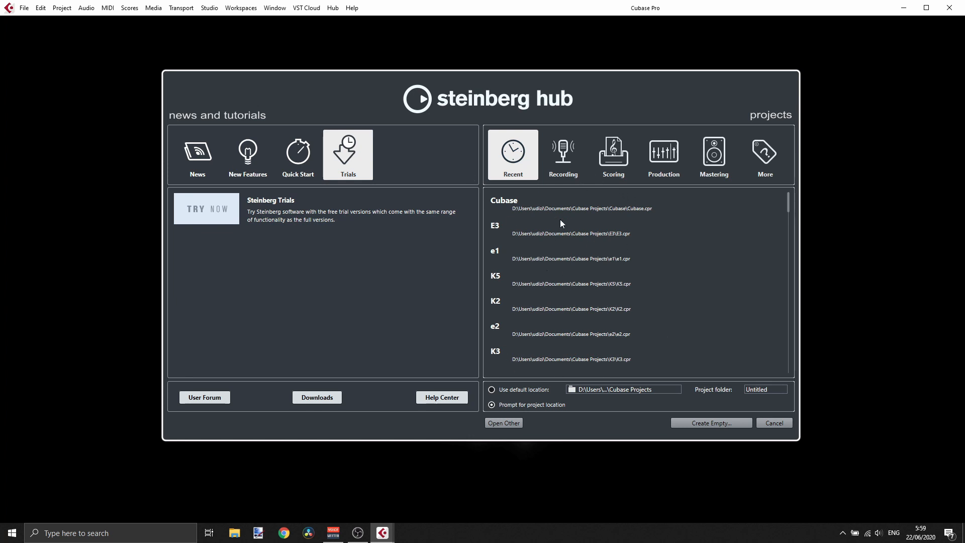
left_click(719, 152)
left_click(765, 153)
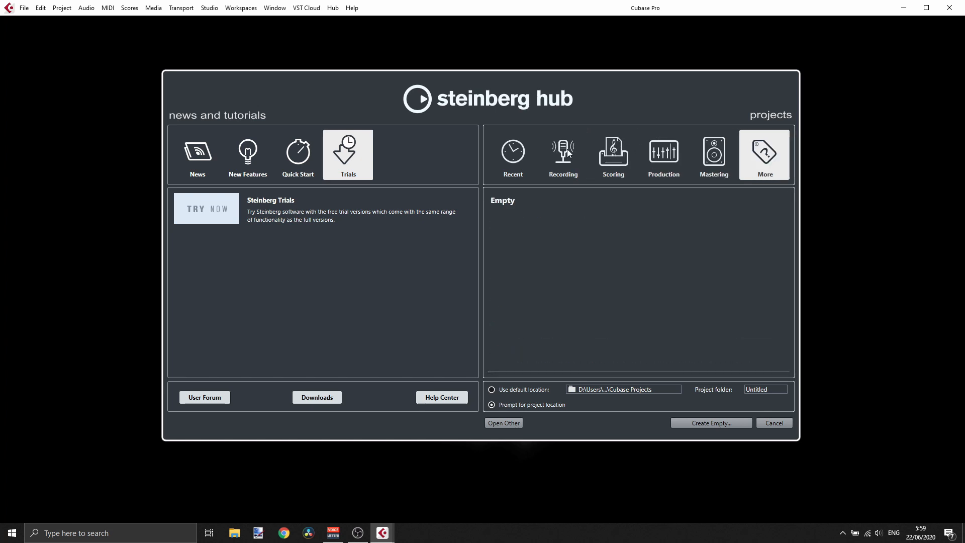
left_click(516, 156)
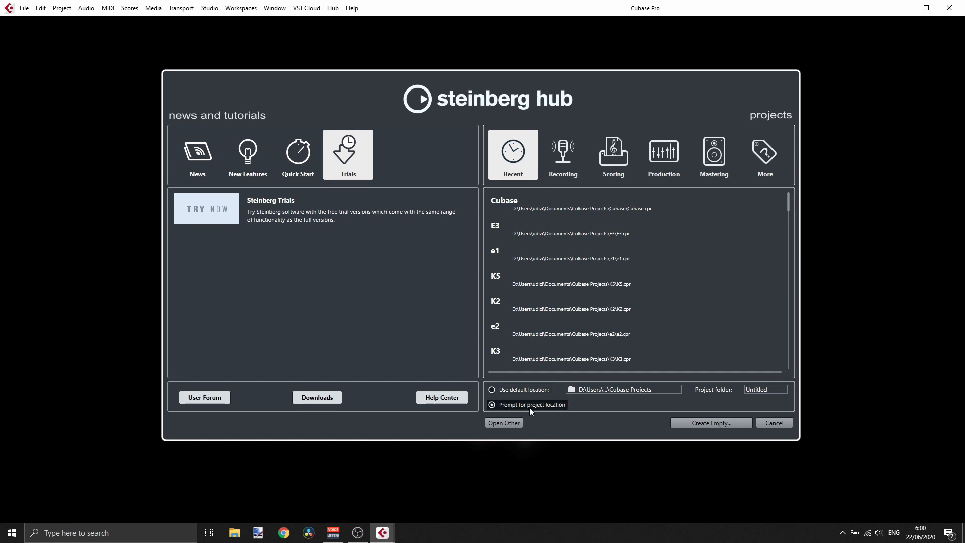
- Start an empty project and create a new folder inside Cubase Projects in the project folder dialog
left_click(722, 426)
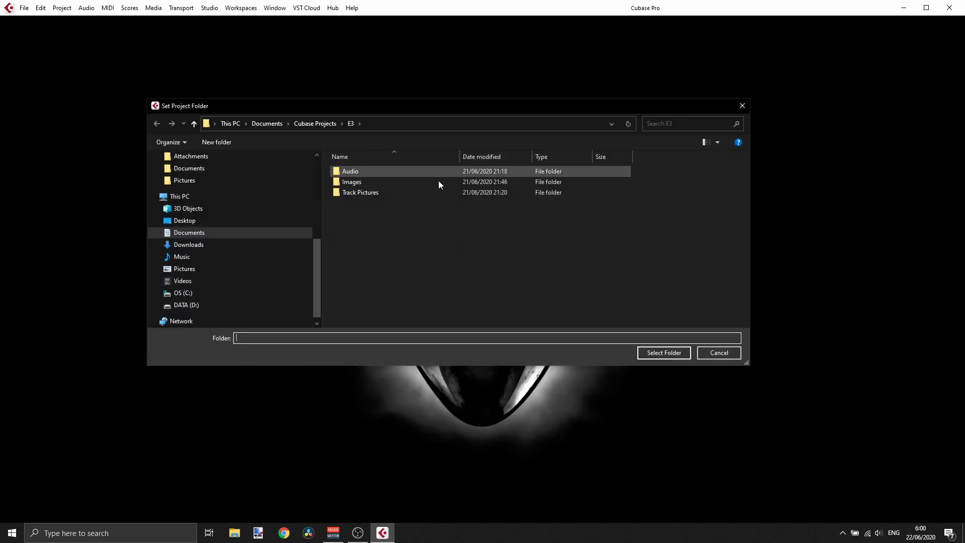
left_click(327, 124)
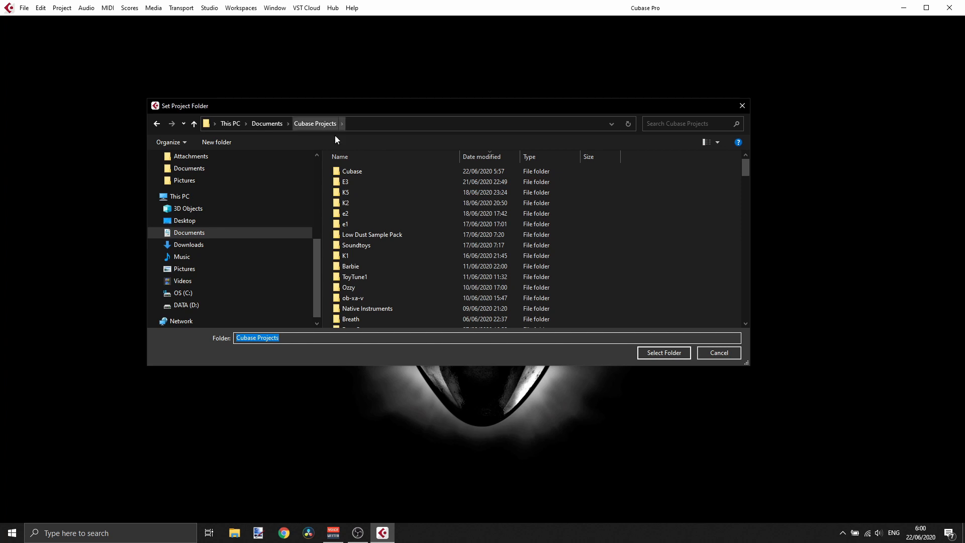
right_click(632, 210)
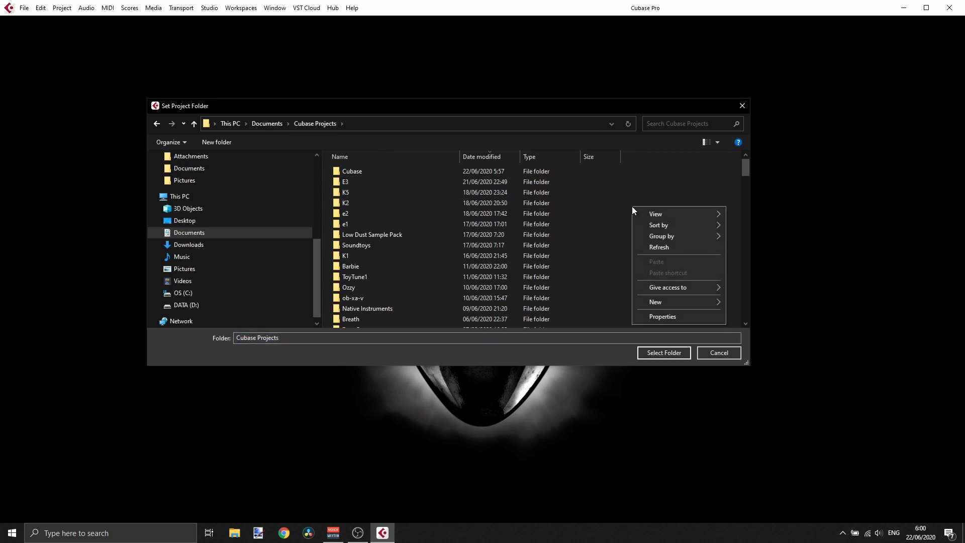
mouse_move(675, 303)
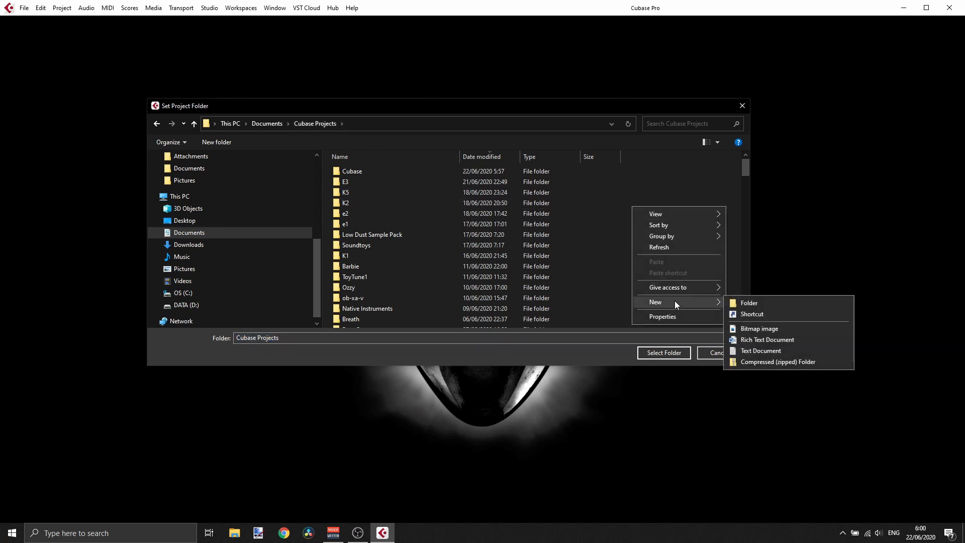
left_click(747, 303)
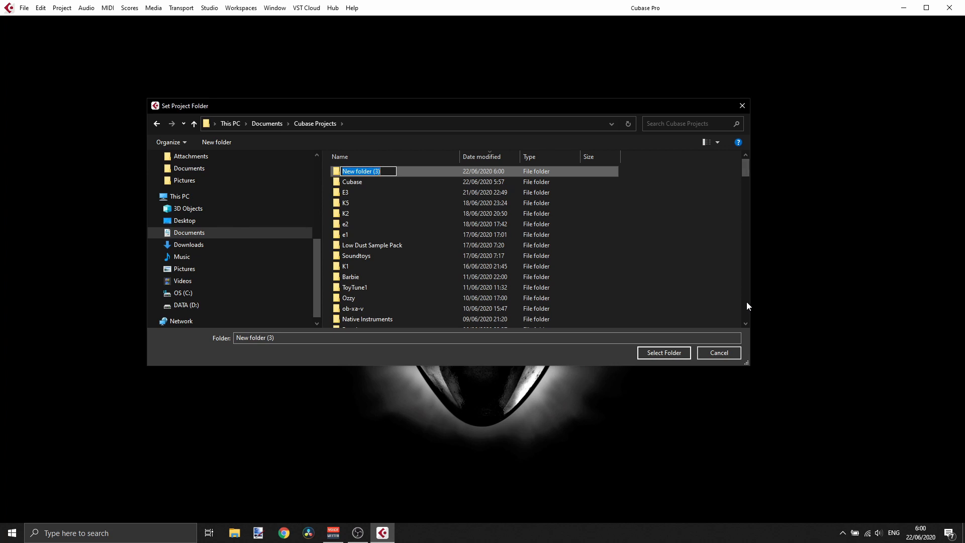
- Name the new folder Cubase_Tour and select it as the project folder
type("Cubase_Tour")
key("Return")
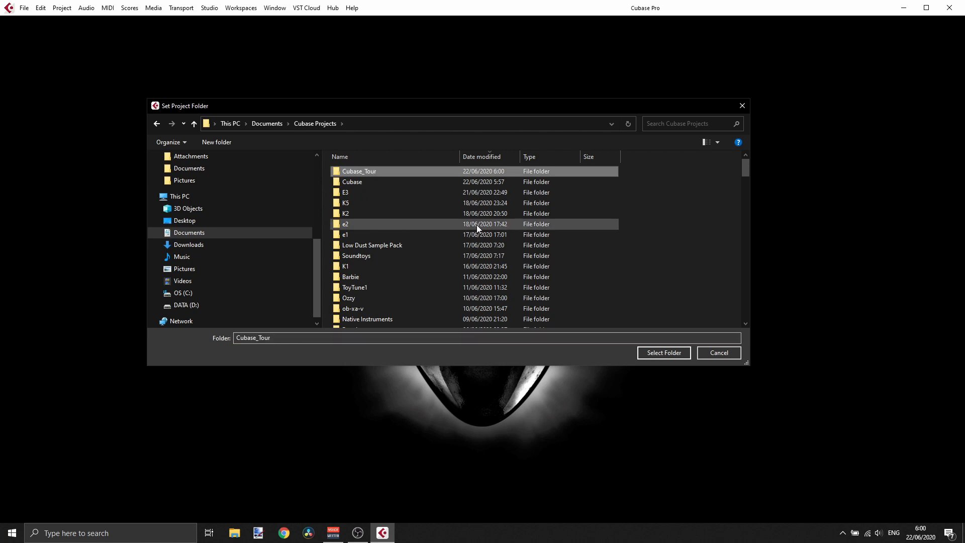
key("Return")
left_click(659, 354)
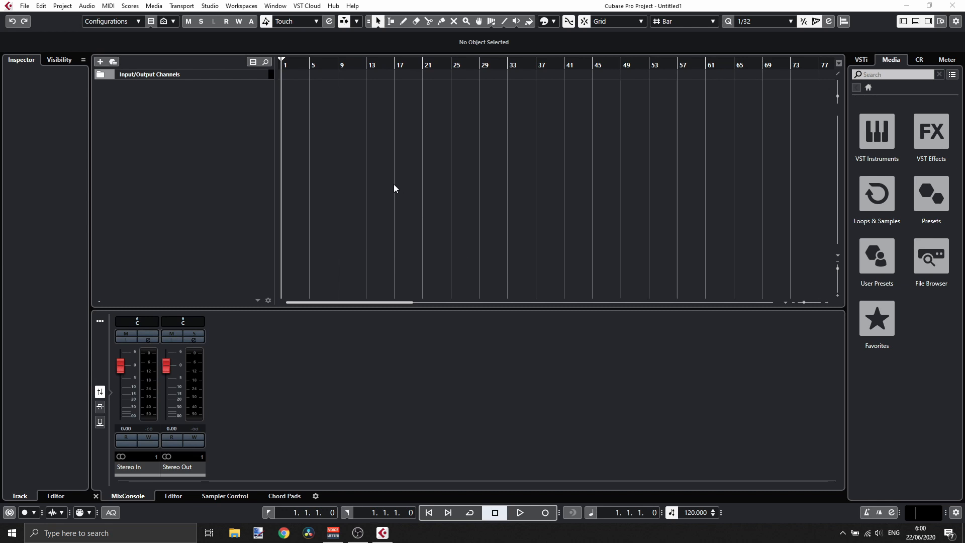
- Save the project as Cubase Tour in the Cubase_Tour folder
right_click(191, 106)
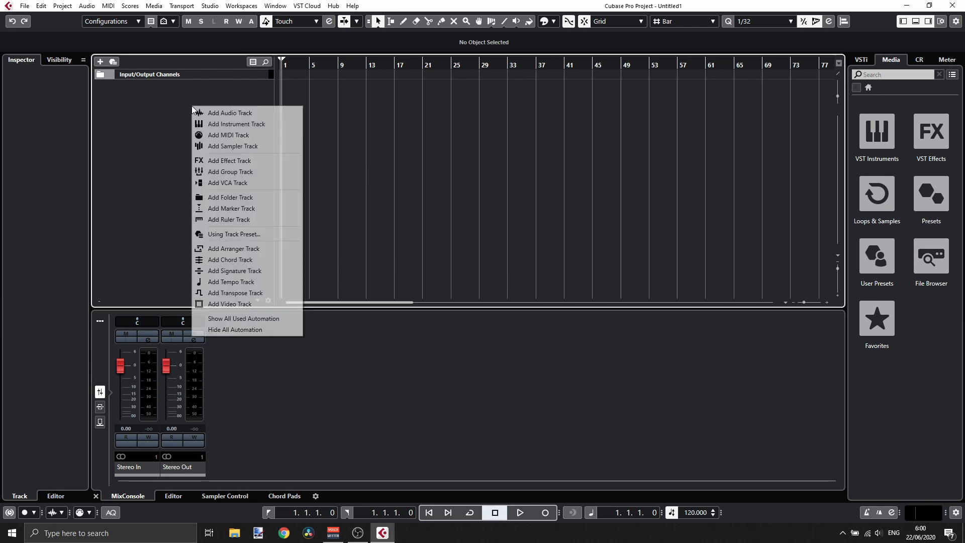
left_click(180, 108)
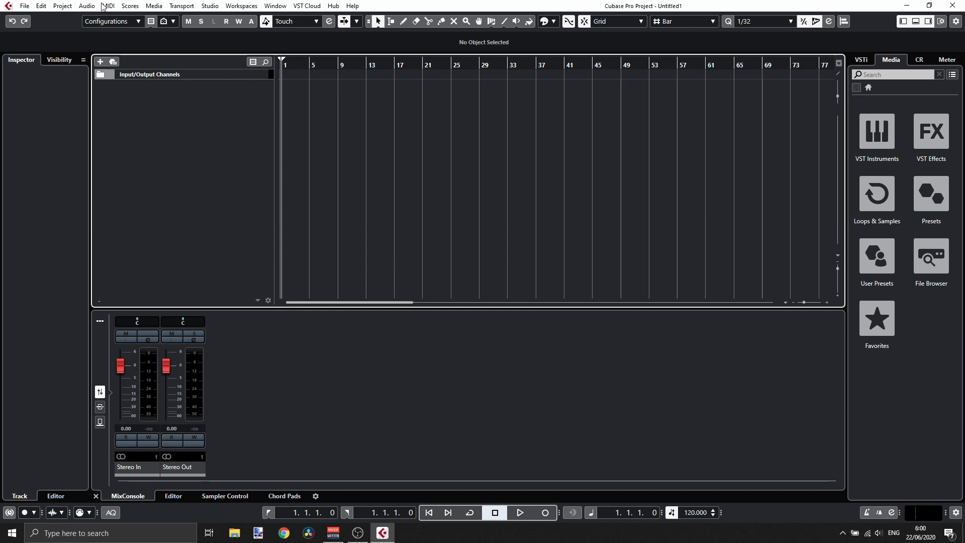
left_click(26, 7)
left_click(40, 78)
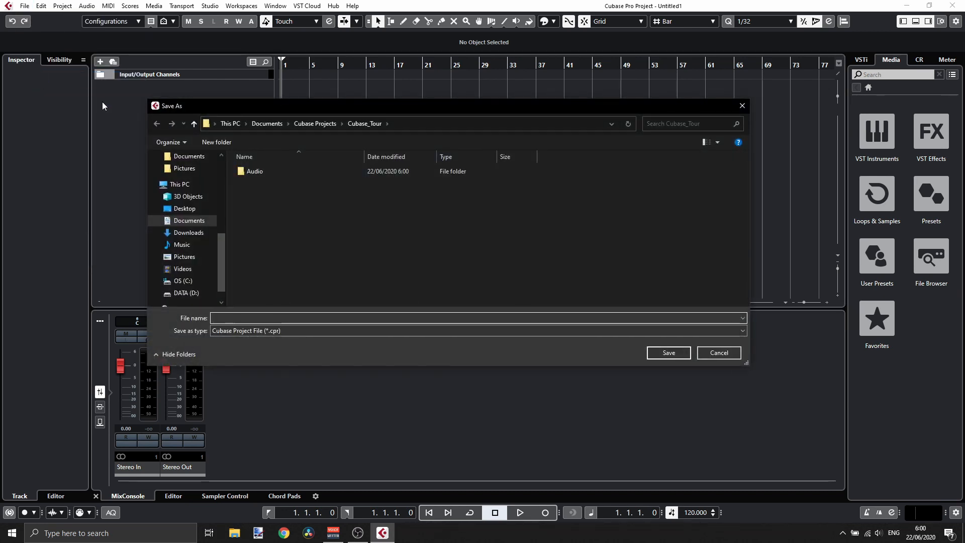
type("Cubase Tour")
left_click(662, 354)
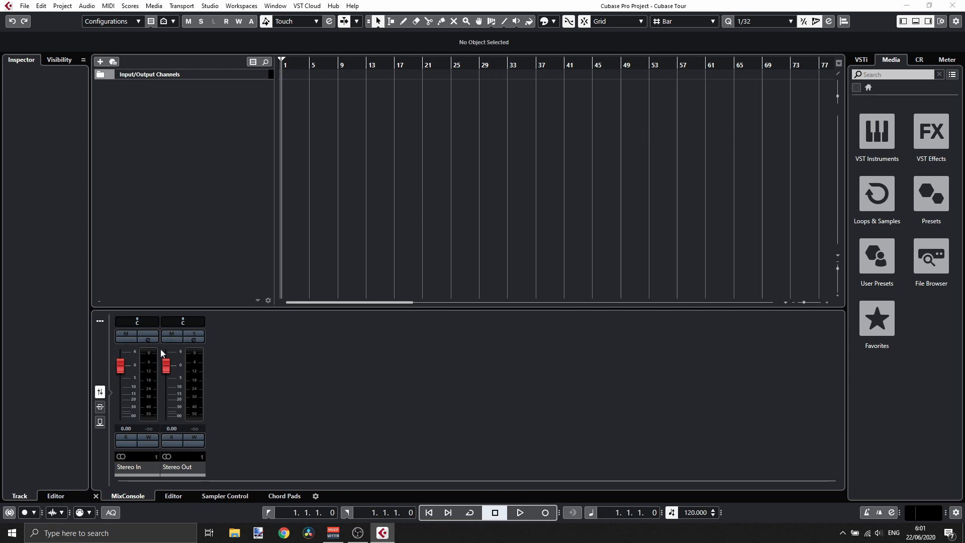
- Switch the lower zone to the Editor and browse the right zone's VSTi, Media, CR and Meter tabs
left_click(173, 496)
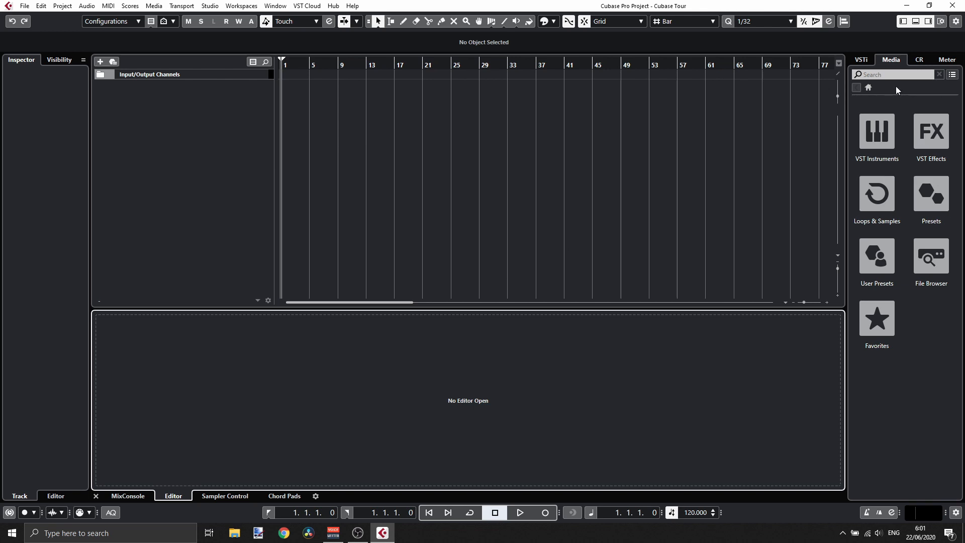
left_click(863, 60)
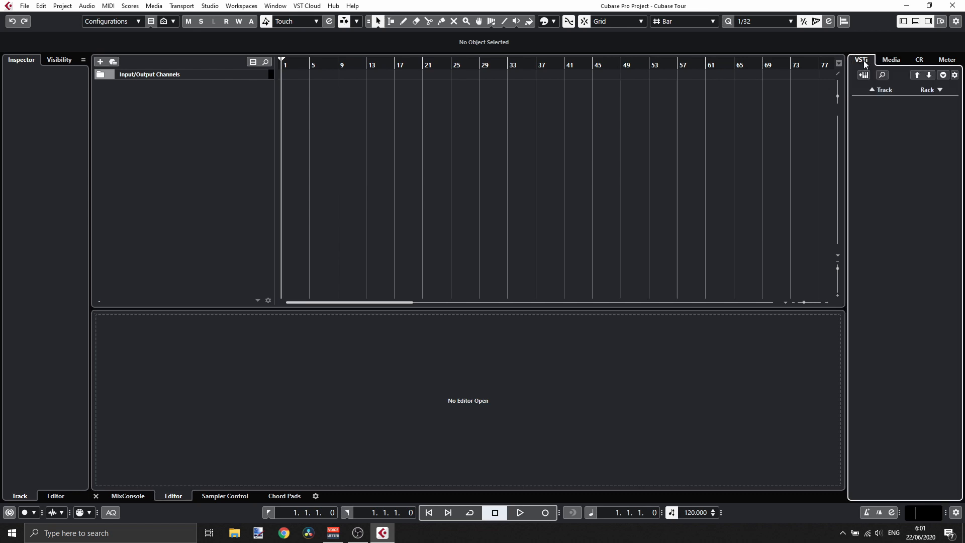
left_click(896, 62)
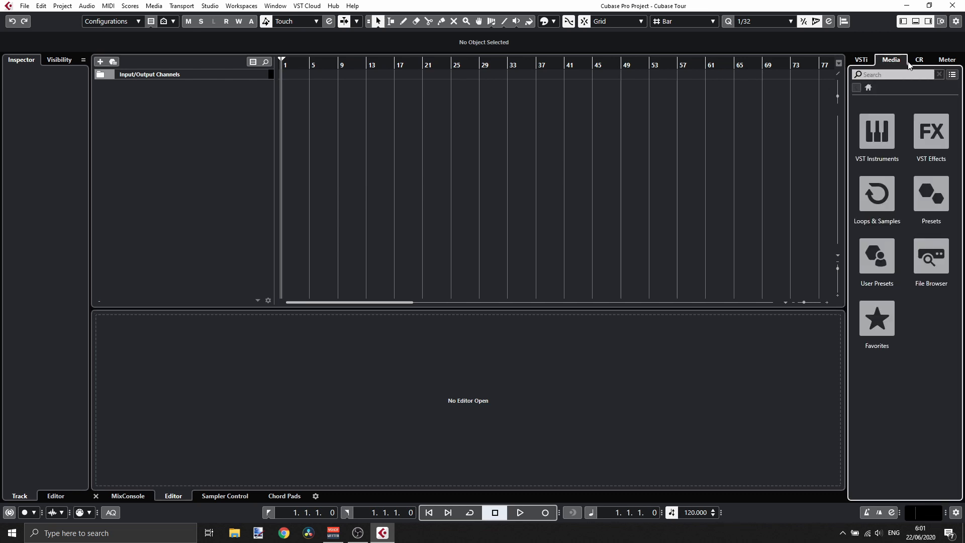
left_click(918, 62)
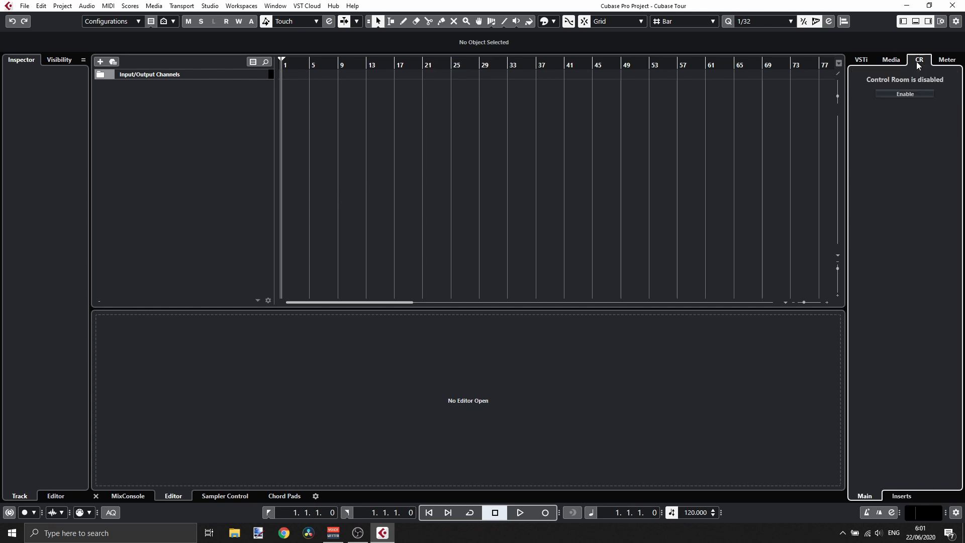
left_click(947, 61)
left_click(888, 61)
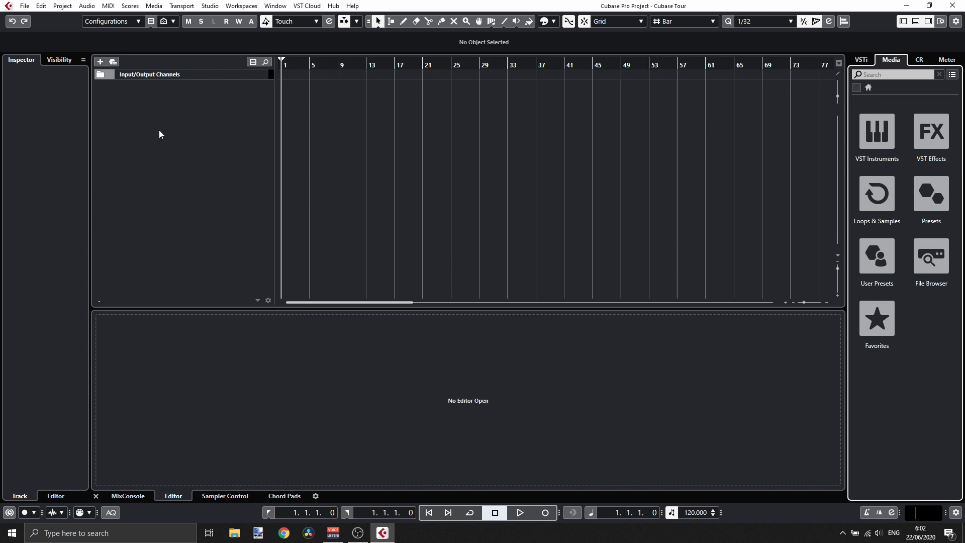
- Add an instrument track using Groove Agent SE with its audio output set to Stereo Out
left_click(99, 62)
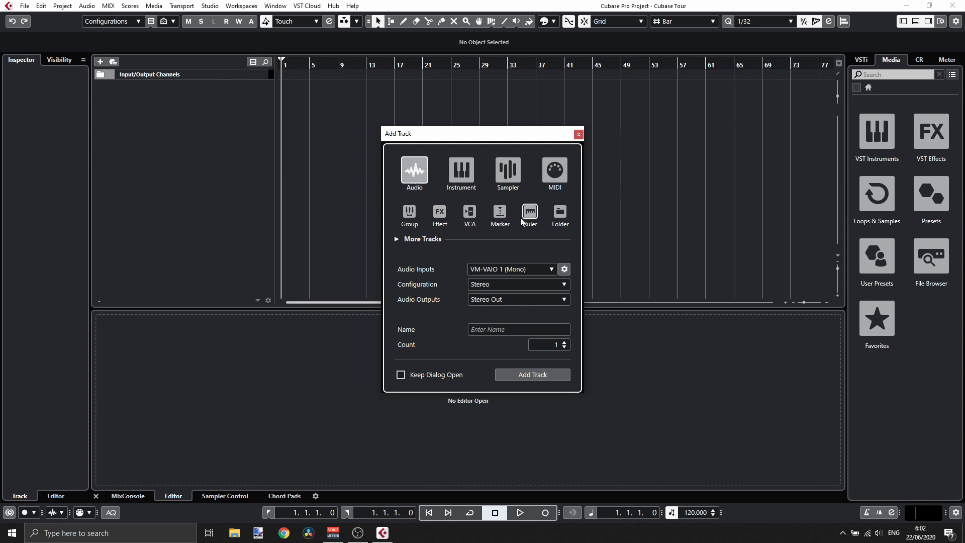
left_click(464, 174)
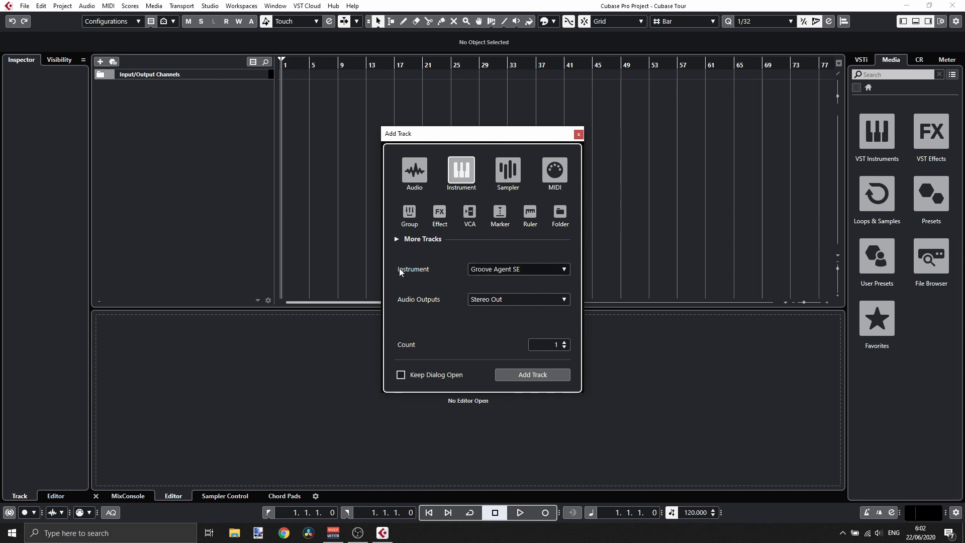
left_click(501, 270)
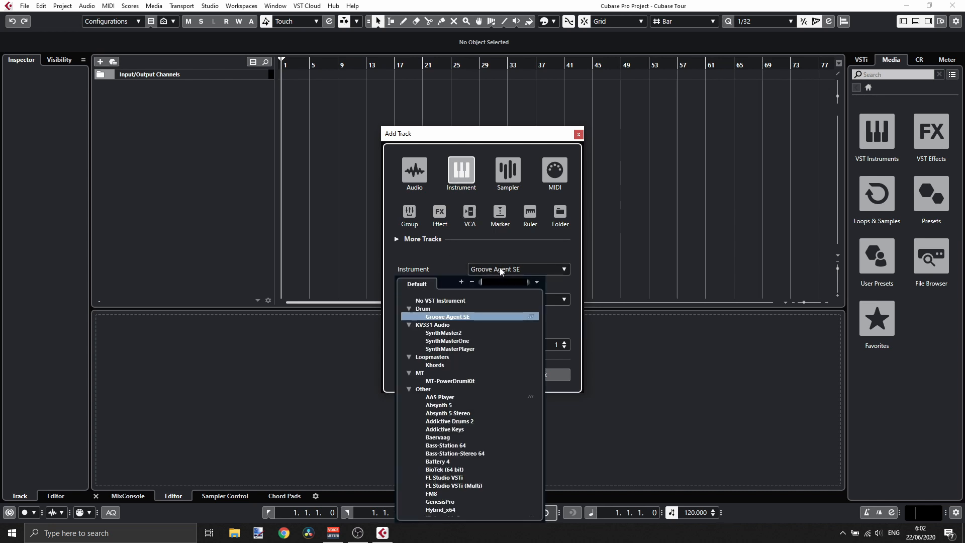
scroll(484, 328, "down", 15)
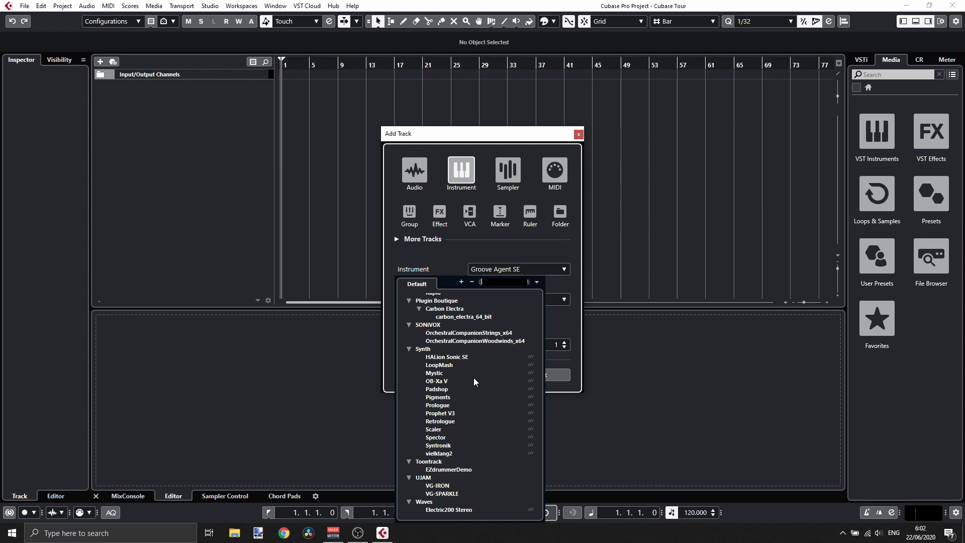
scroll(473, 378, "up", 15)
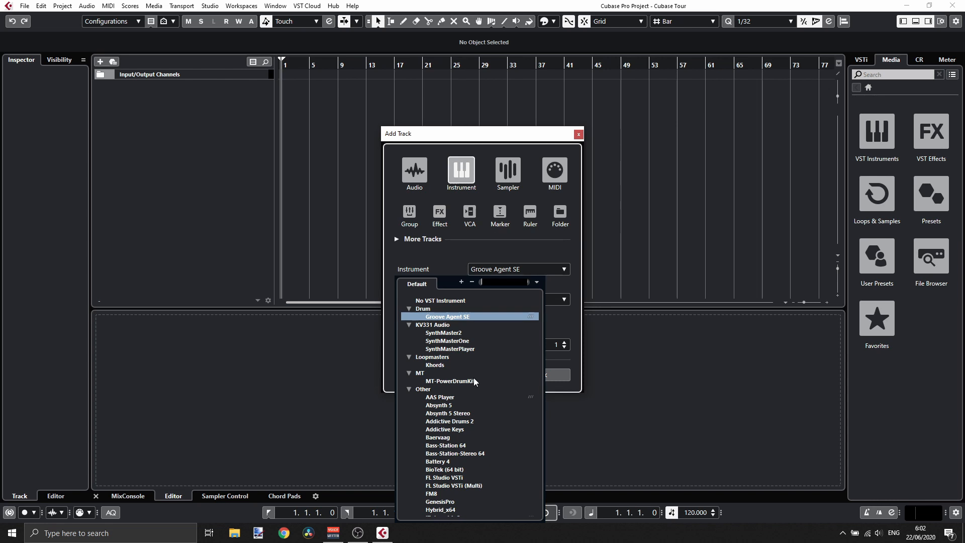
left_click(440, 317)
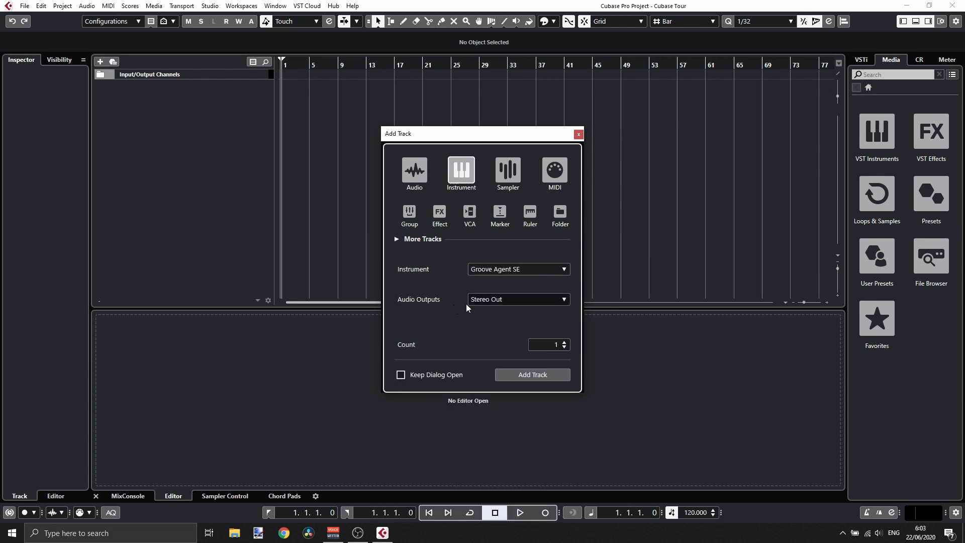
left_click(494, 301)
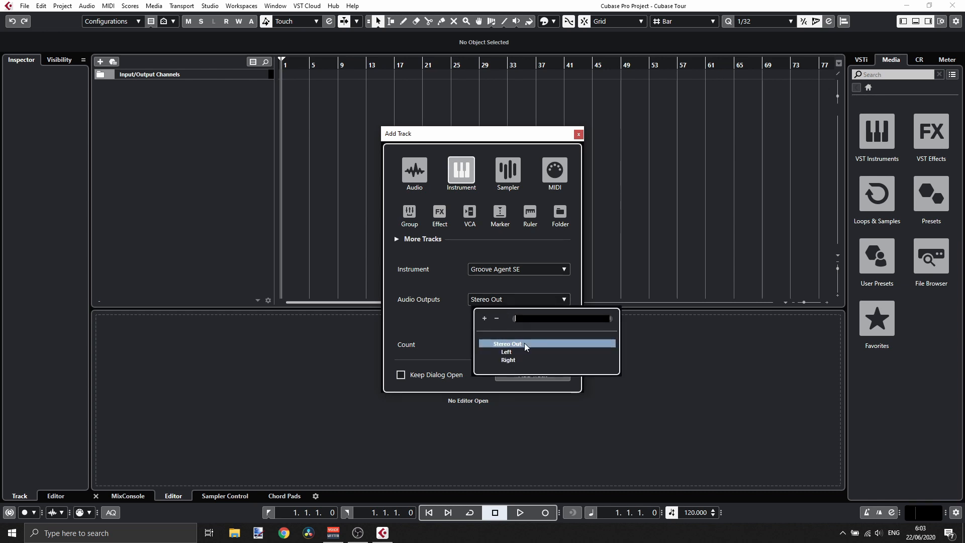
left_click(446, 320)
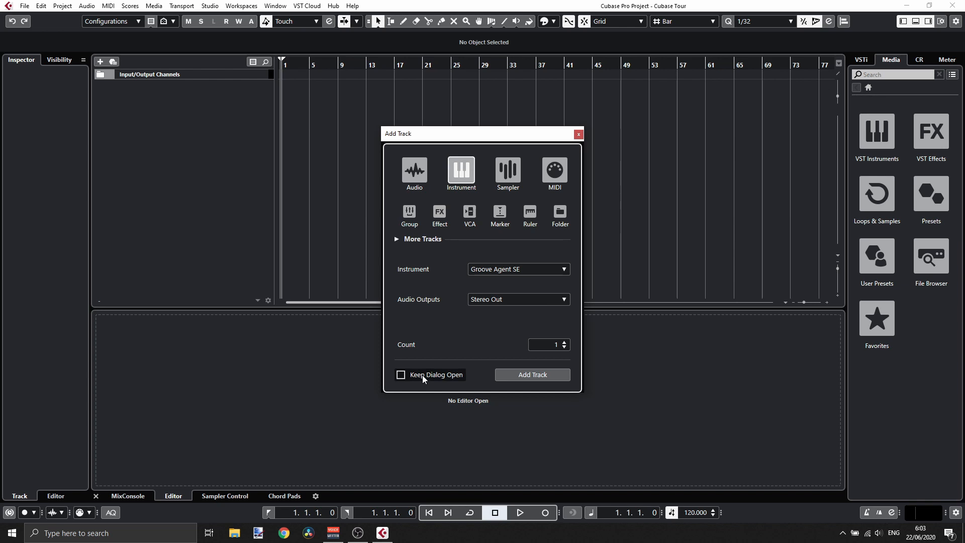
left_click(534, 375)
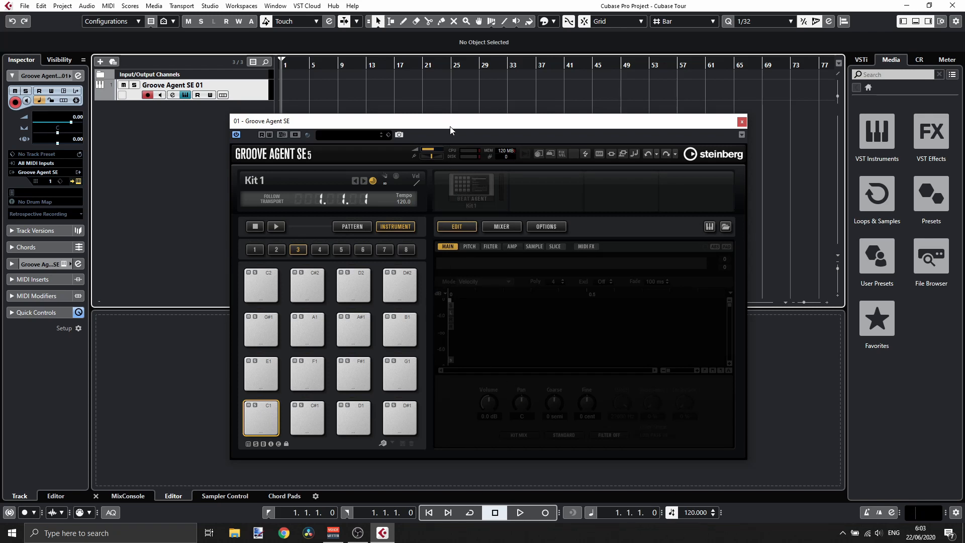
- Browse Groove Agent SE's pad groups and its kit preset browser without loading anything
left_click_drag(452, 126, 472, 107)
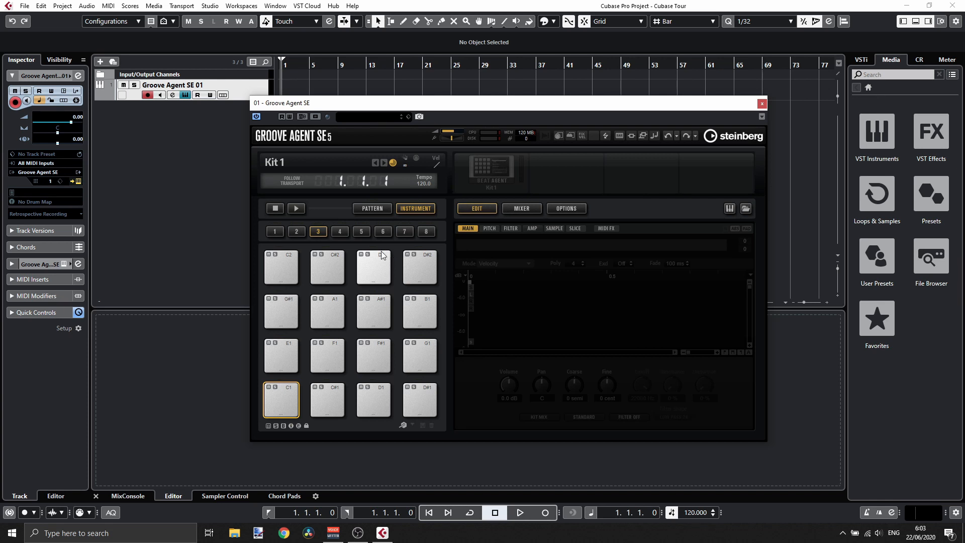
left_click(276, 232)
left_click(296, 233)
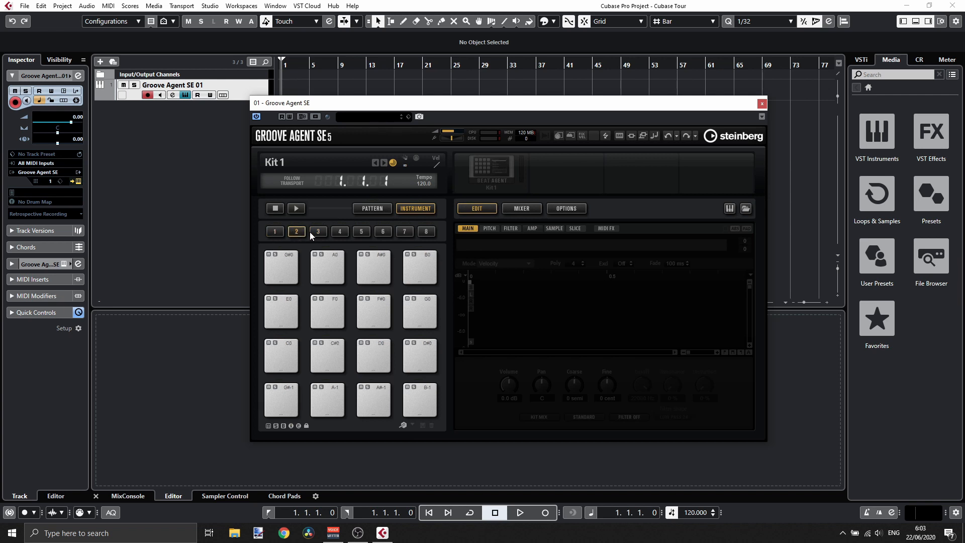
left_click(276, 231)
left_click(373, 117)
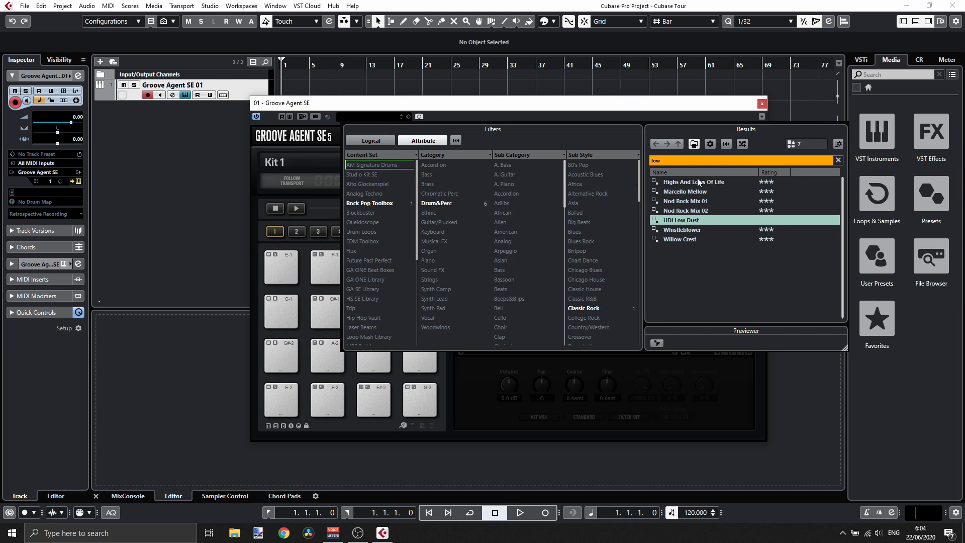
left_click(839, 160)
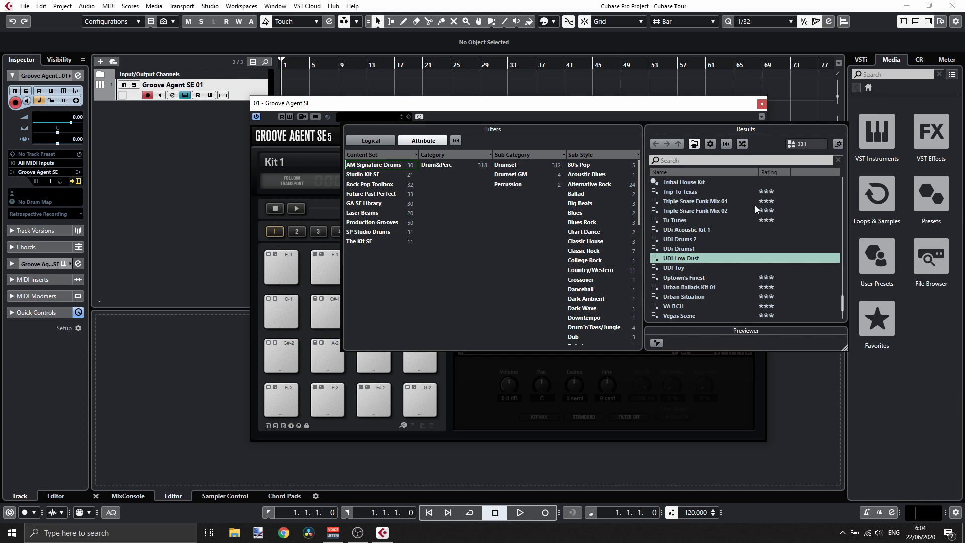
scroll(755, 205, "up", 10)
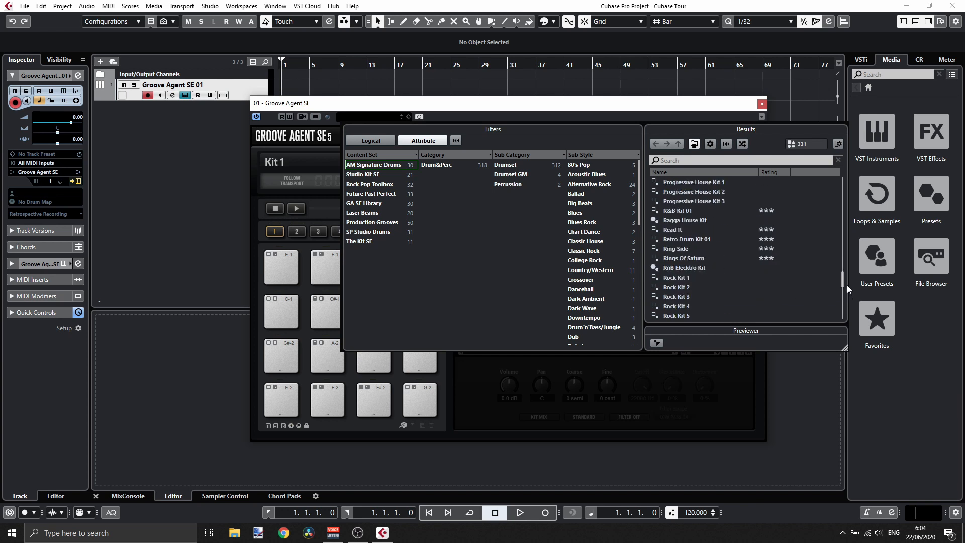
left_click_drag(842, 282, 823, 164)
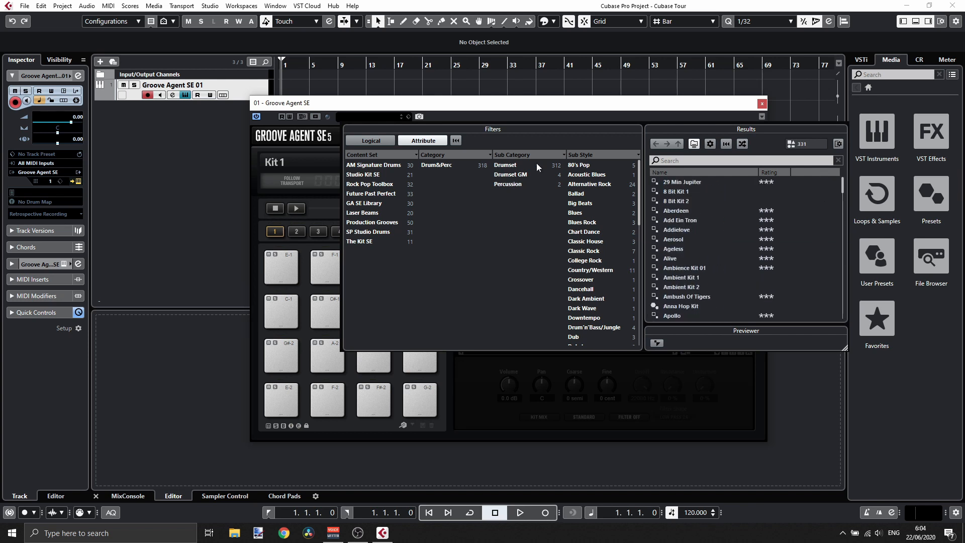
left_click(658, 344)
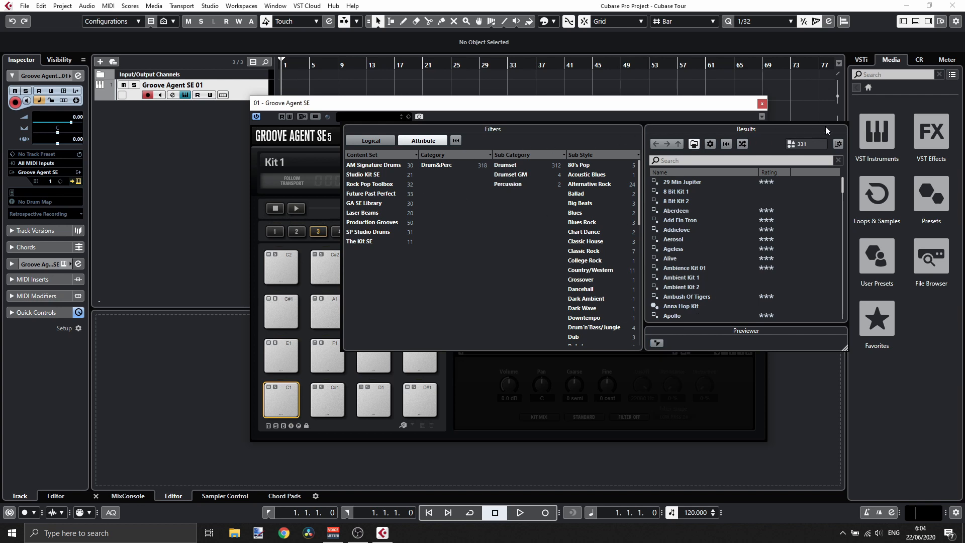
left_click(641, 110)
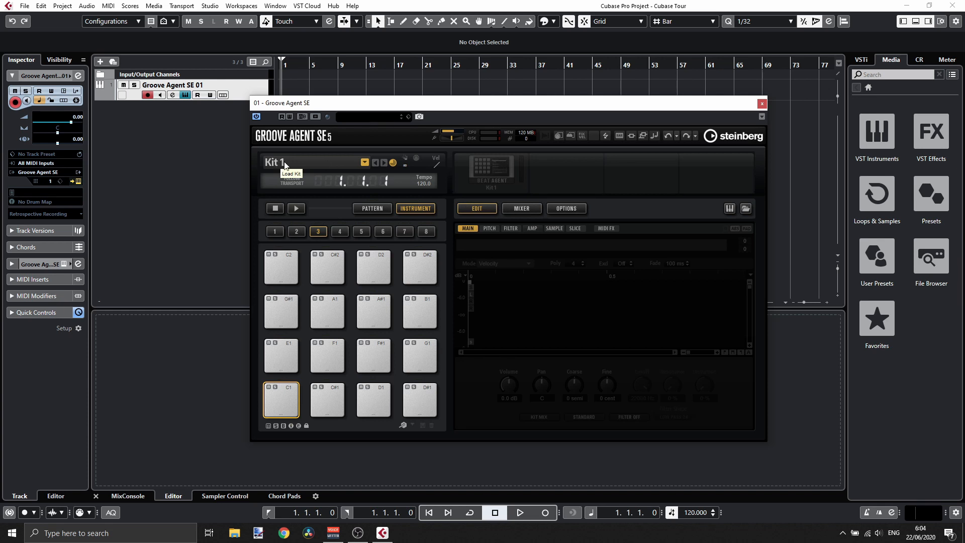
- Load the Belladonna kit from the Laser Beams set, filtered to 4/4, and close the load dialog
left_click(302, 164)
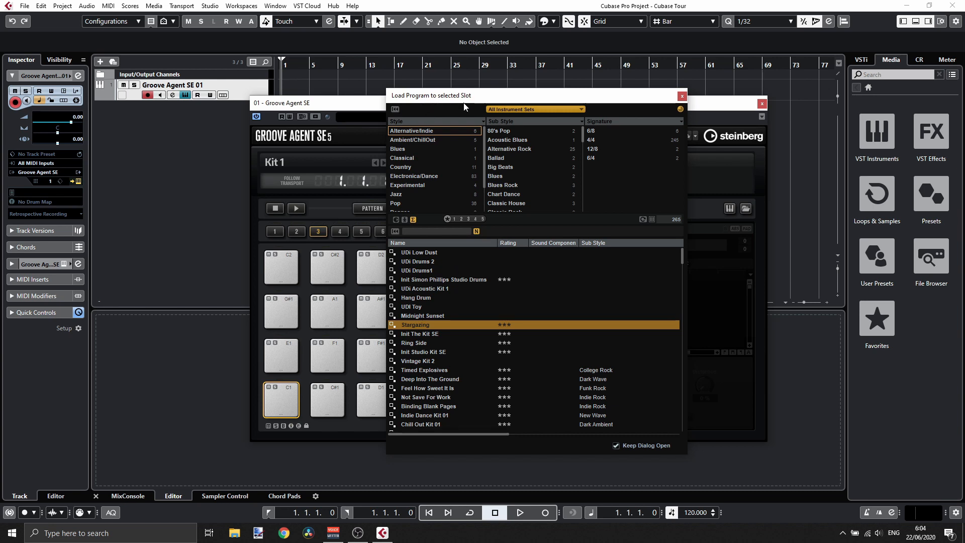
left_click(514, 110)
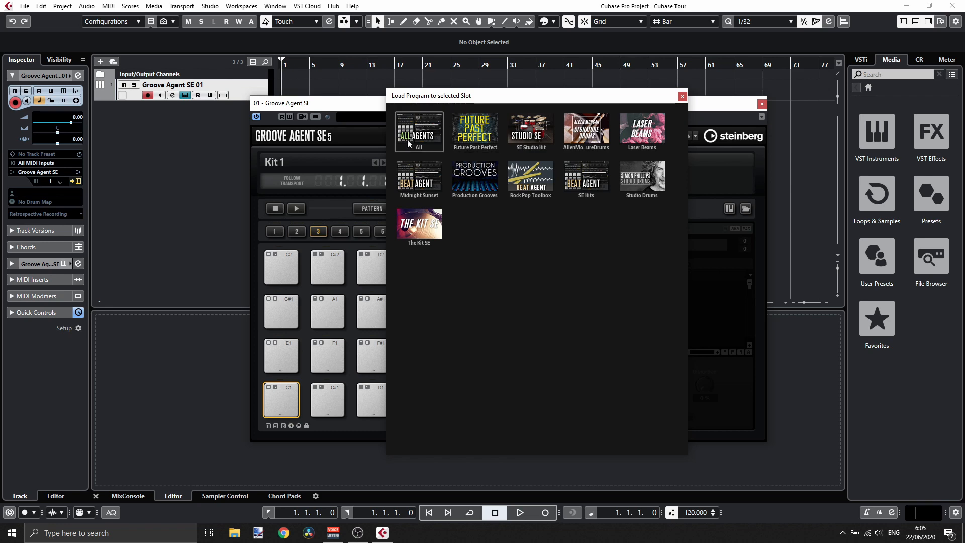
left_click(682, 99)
left_click(543, 111)
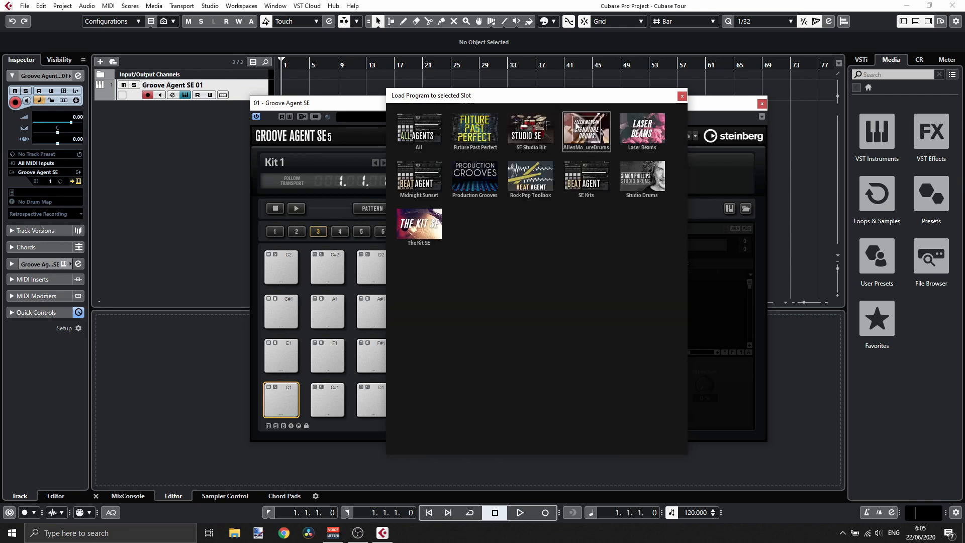
left_click(637, 129)
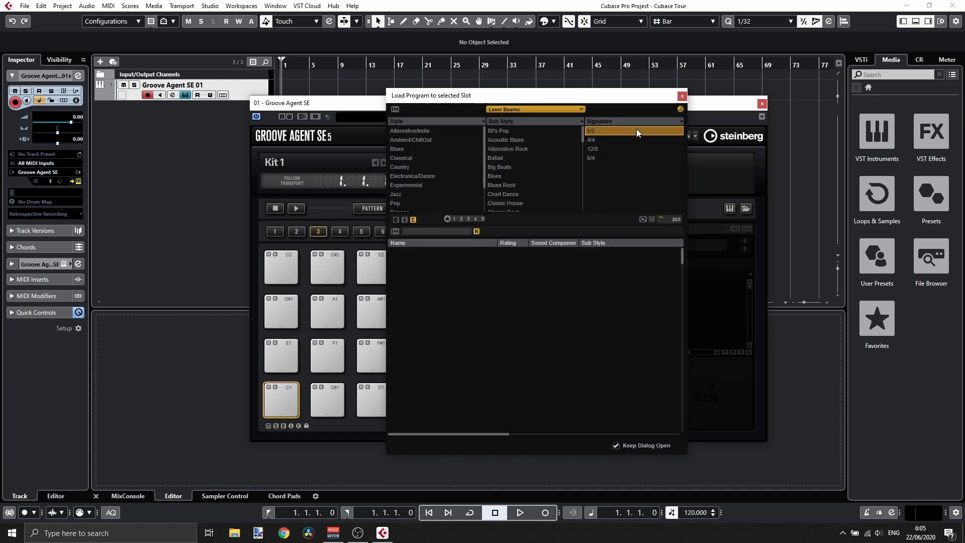
left_click(608, 131)
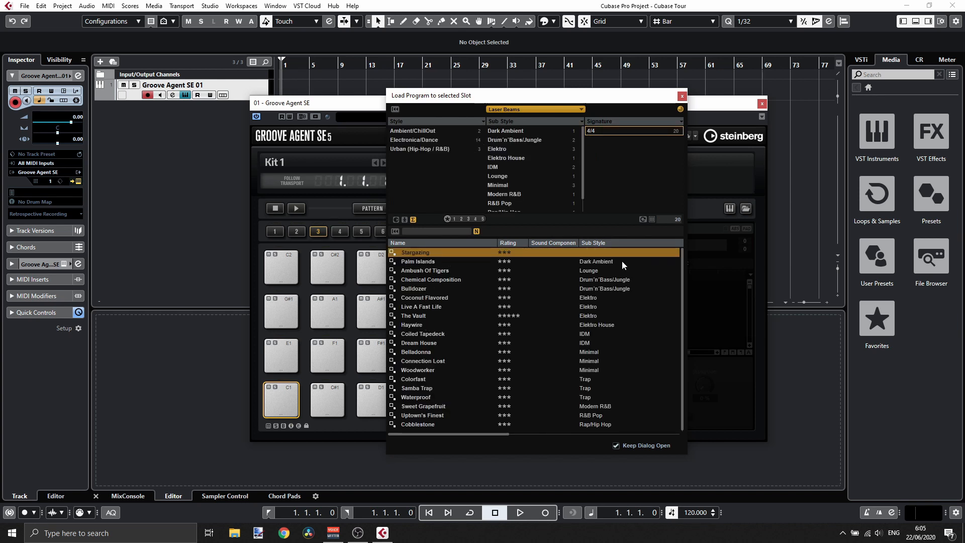
double_click(421, 352)
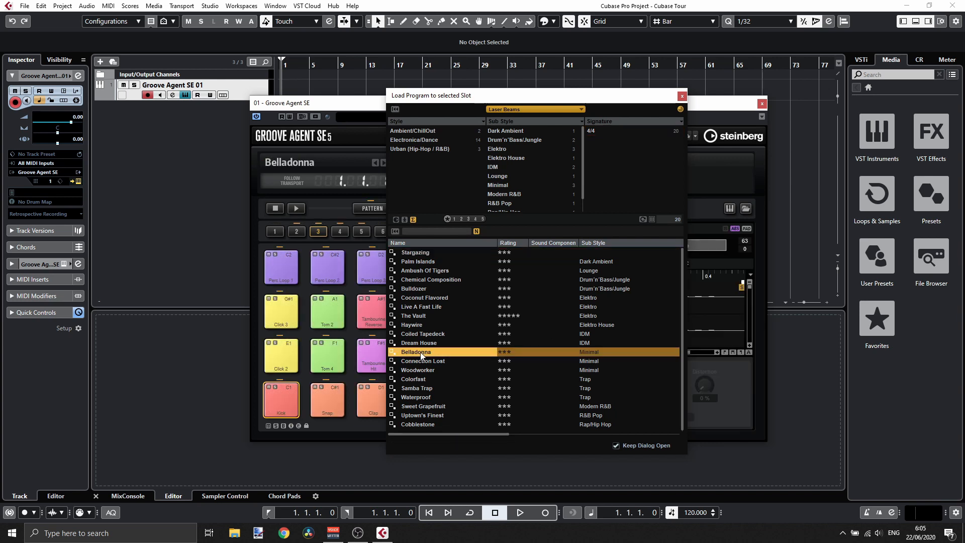
left_click(682, 96)
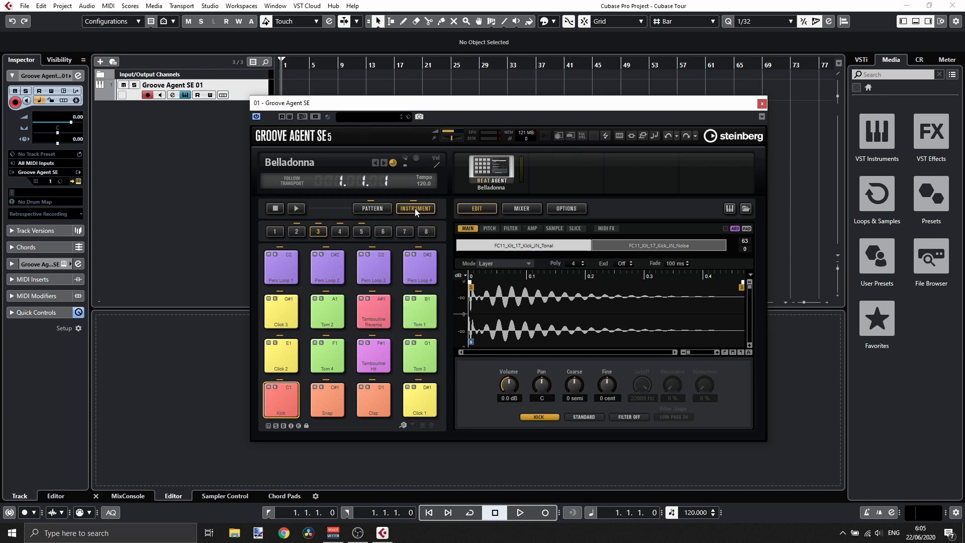
- Audition the Belladonna kit's pads across pad groups 3 and 4
left_click(284, 405)
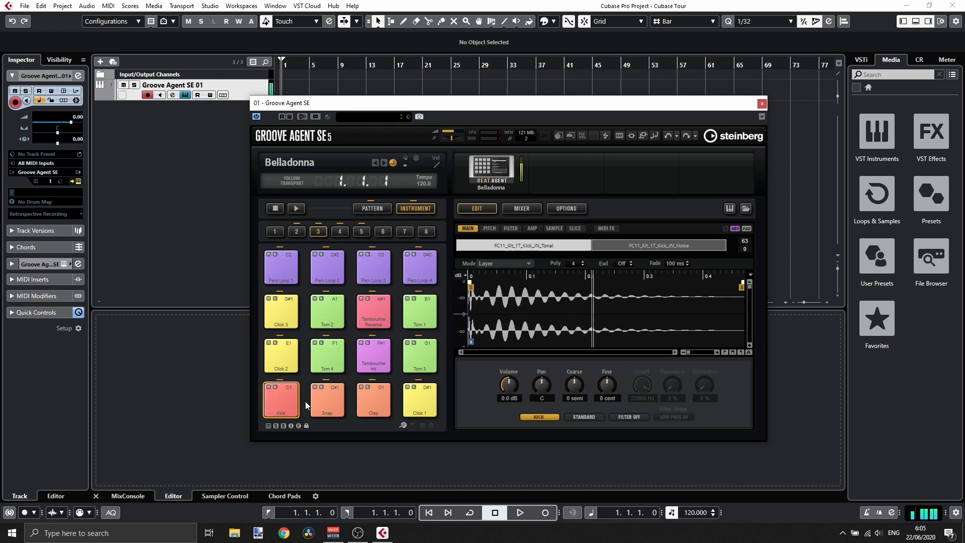
left_click(289, 402)
left_click(333, 399)
left_click(285, 403)
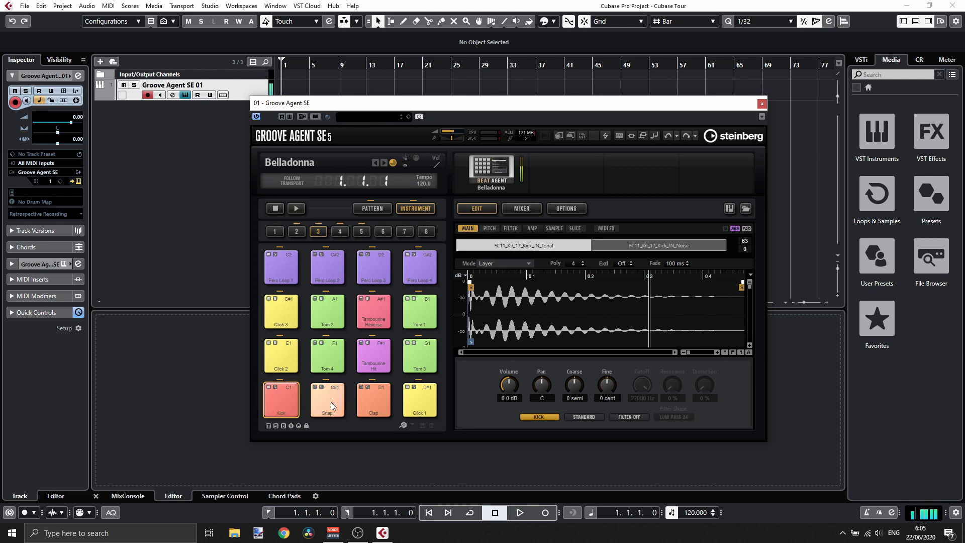
left_click(330, 402)
left_click(328, 361)
left_click(281, 389)
left_click(279, 361)
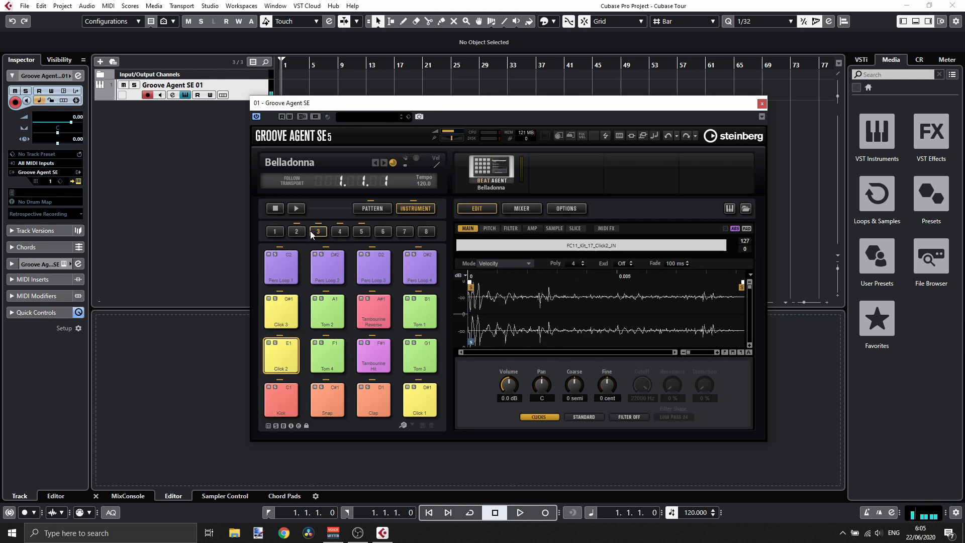
left_click(339, 231)
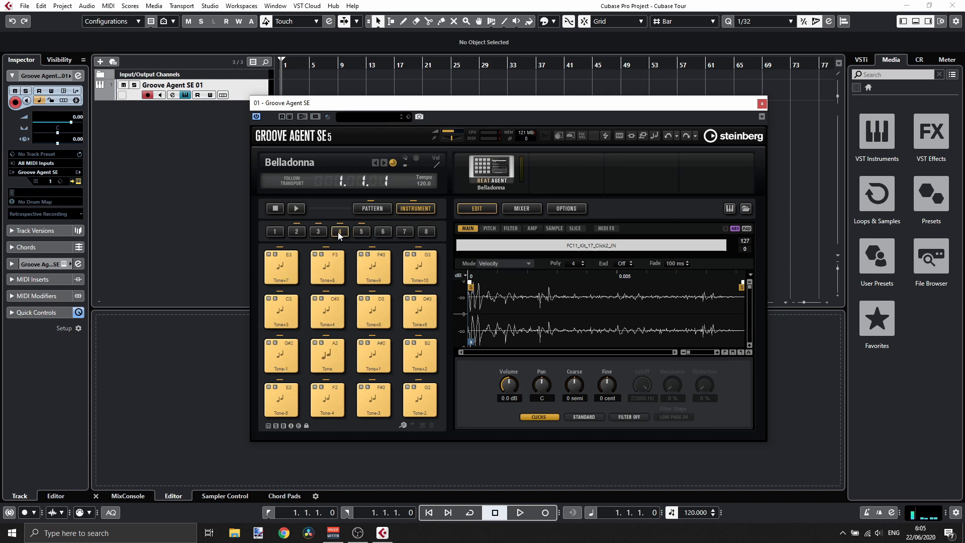
left_click(377, 269)
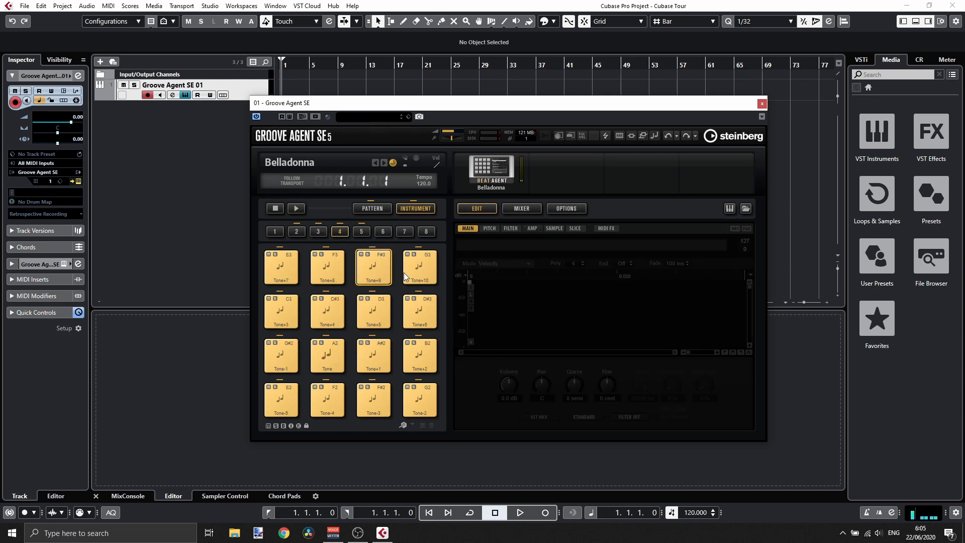
left_click(424, 357)
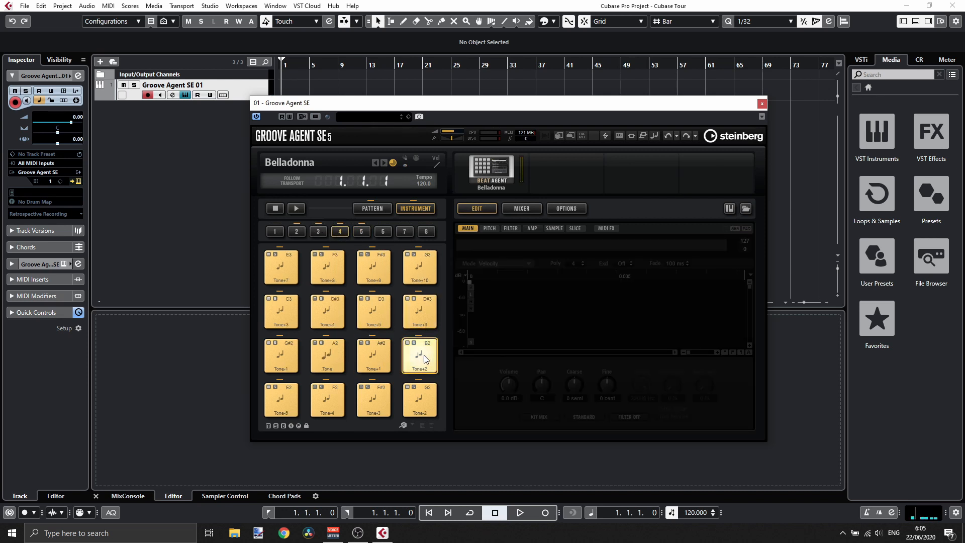
left_click(321, 233)
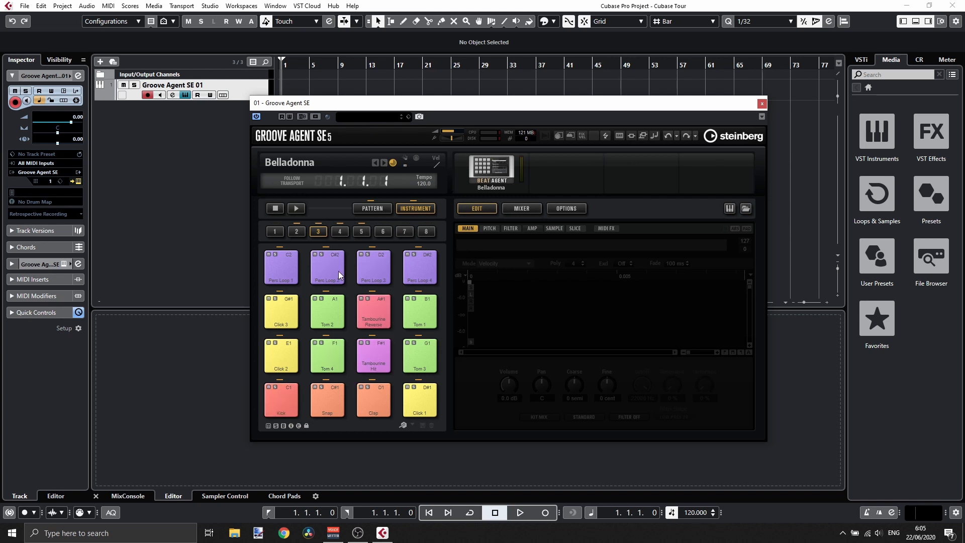
left_click(295, 387)
left_click(282, 402)
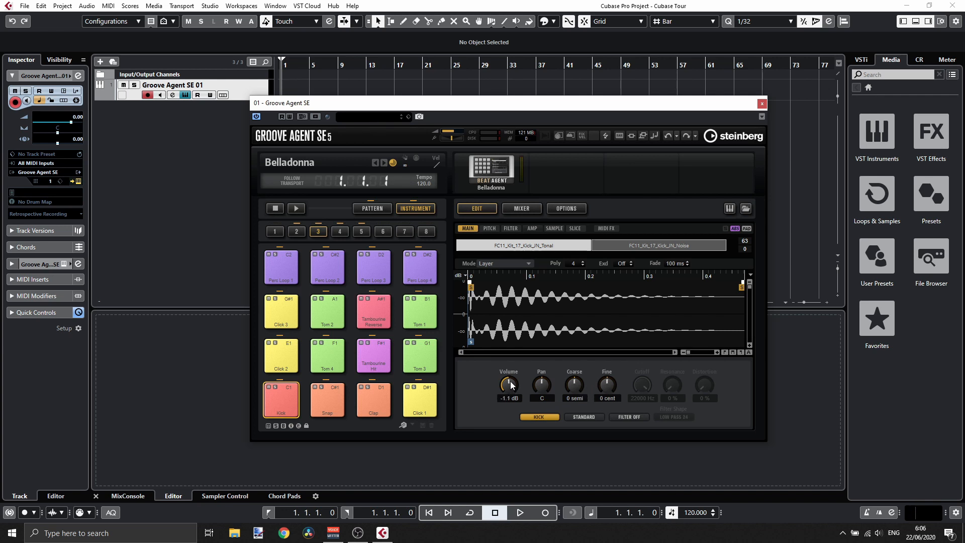
- Inspect the kick pad's Volume, Filter and Amp settings
left_click_drag(511, 384, 511, 382)
left_click(510, 229)
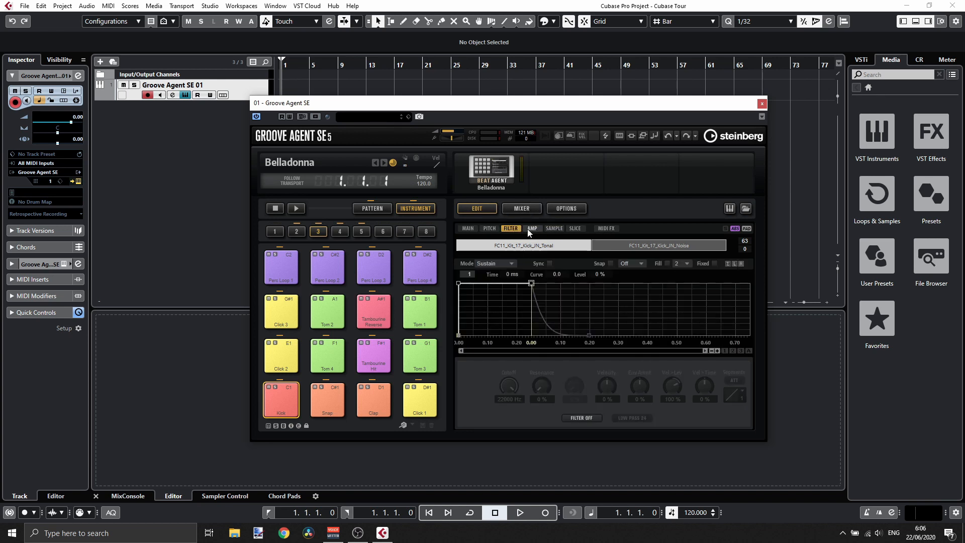
left_click(531, 228)
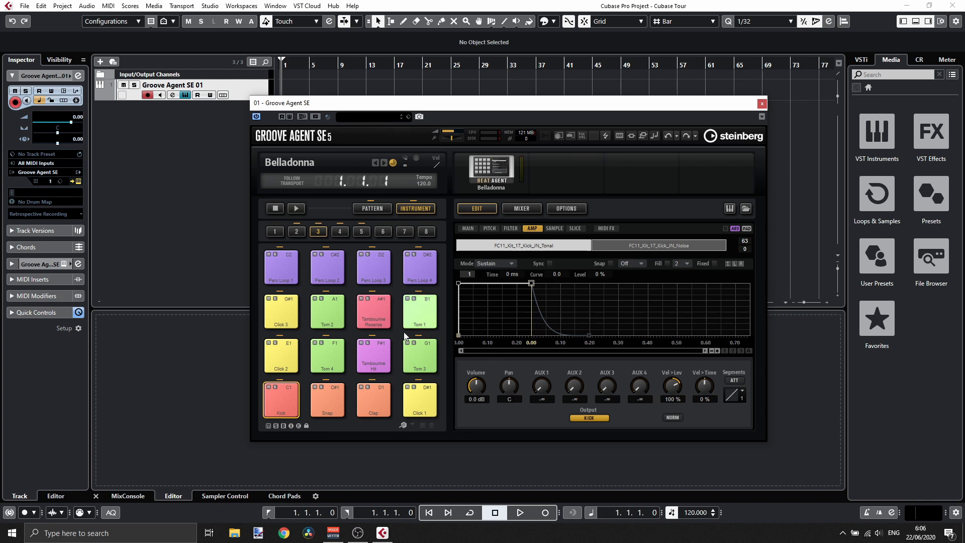
- Switch Groove Agent to Pattern mode and play the Groove 1 pattern pad
left_click(378, 208)
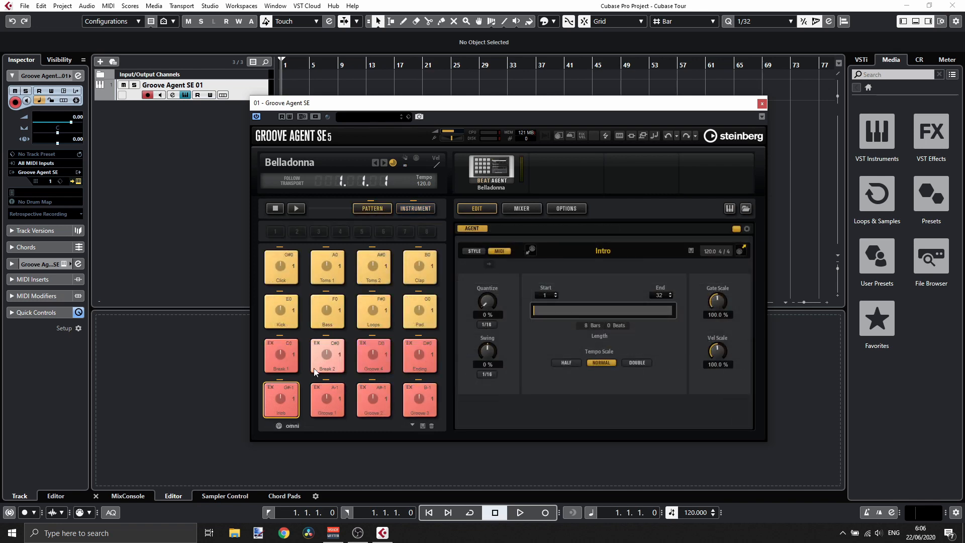
left_click_drag(384, 106, 411, 136)
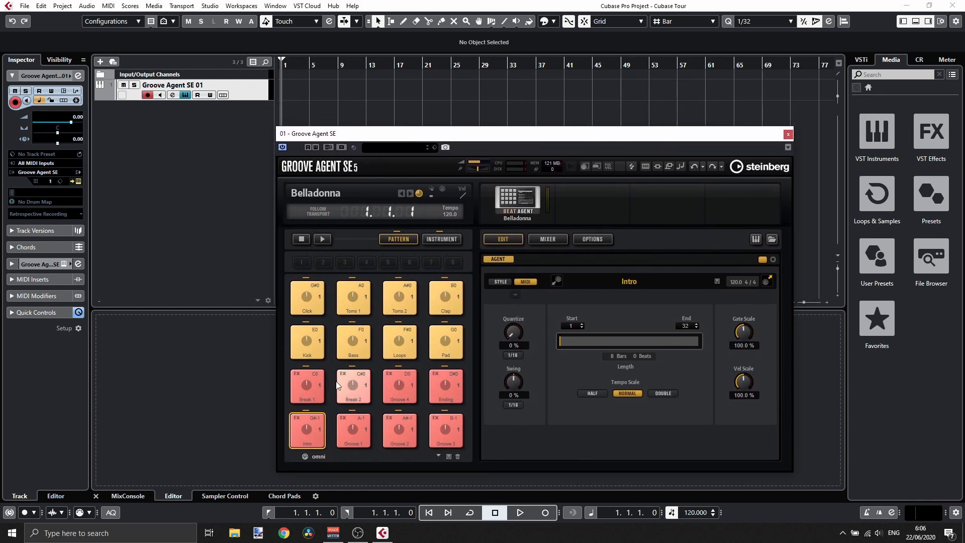
left_click(354, 428)
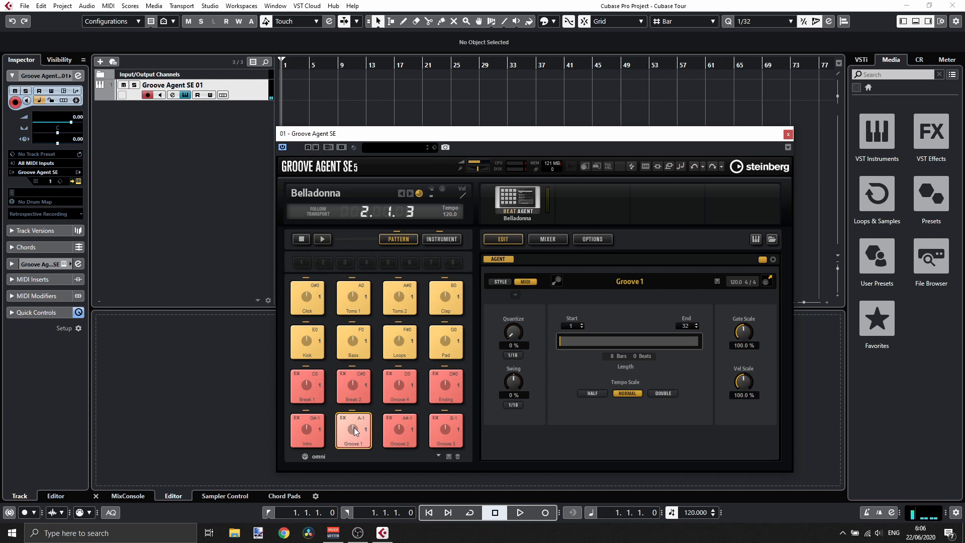
- Lower the Groove Agent track's volume to about -5.45 dB while replaying Groove 1
left_click_drag(72, 124, 61, 125)
left_click(345, 427)
- Drag the Groove 1 pattern onto the track at bar 1, select the new part and delete it
left_click_drag(348, 429, 284, 88)
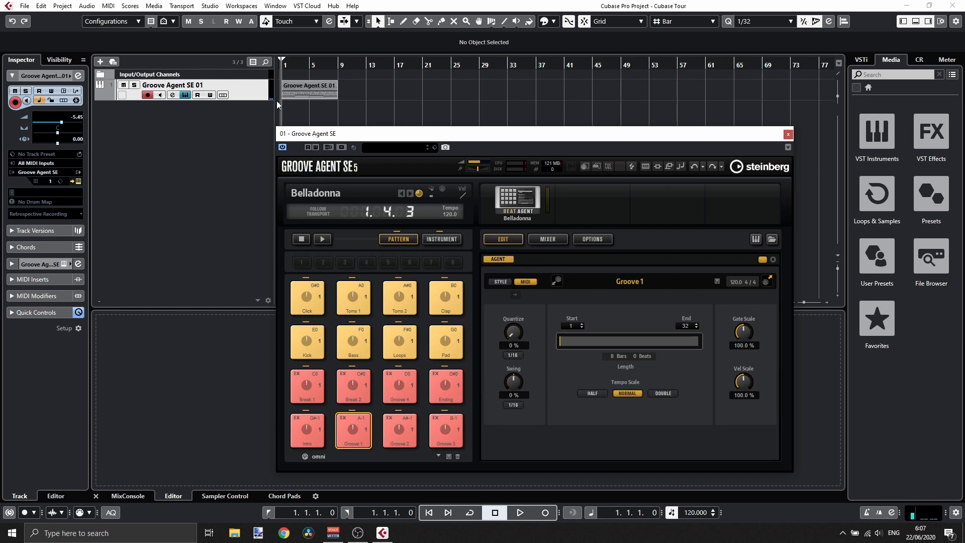
left_click(306, 89)
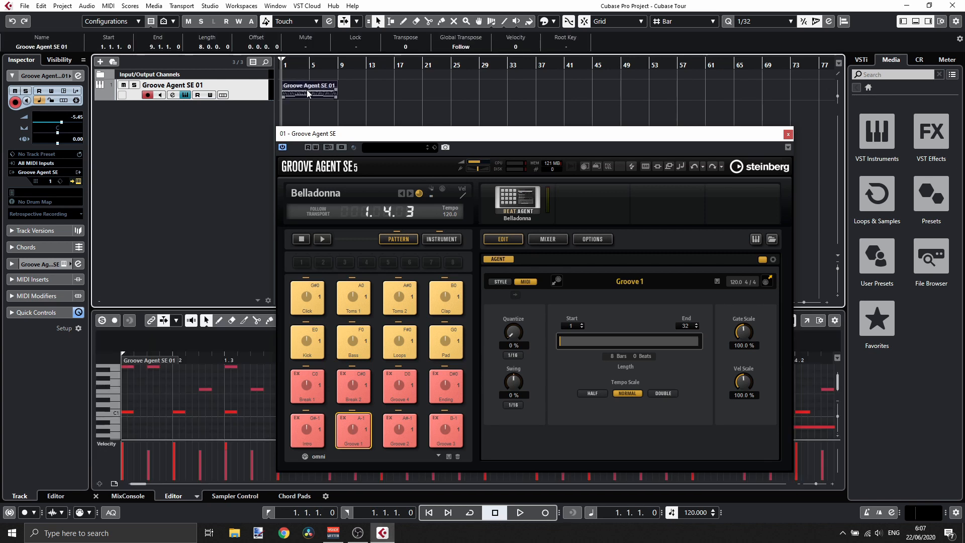
key("Delete")
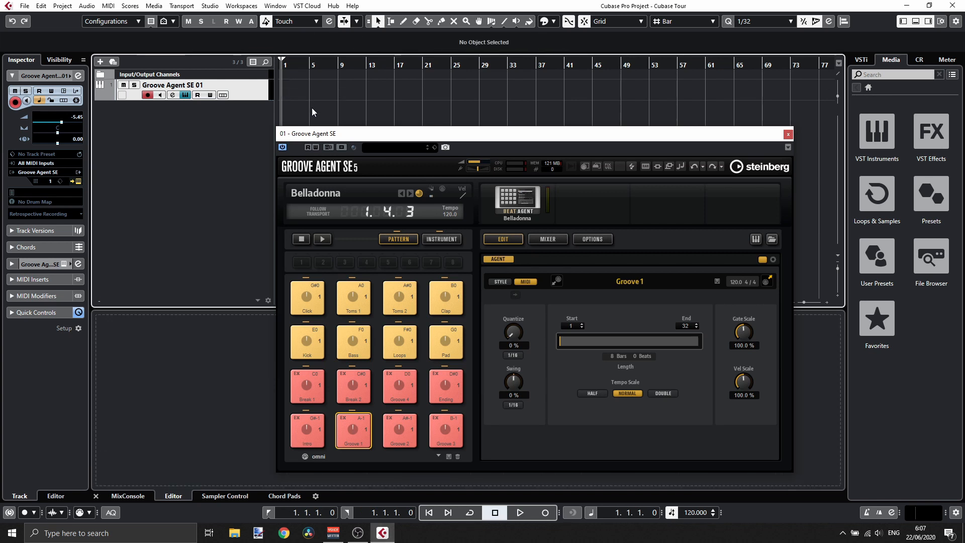
- Open the Groove Agent kit browser, switch to all agents' kits and browse through the kit list
left_click(332, 191)
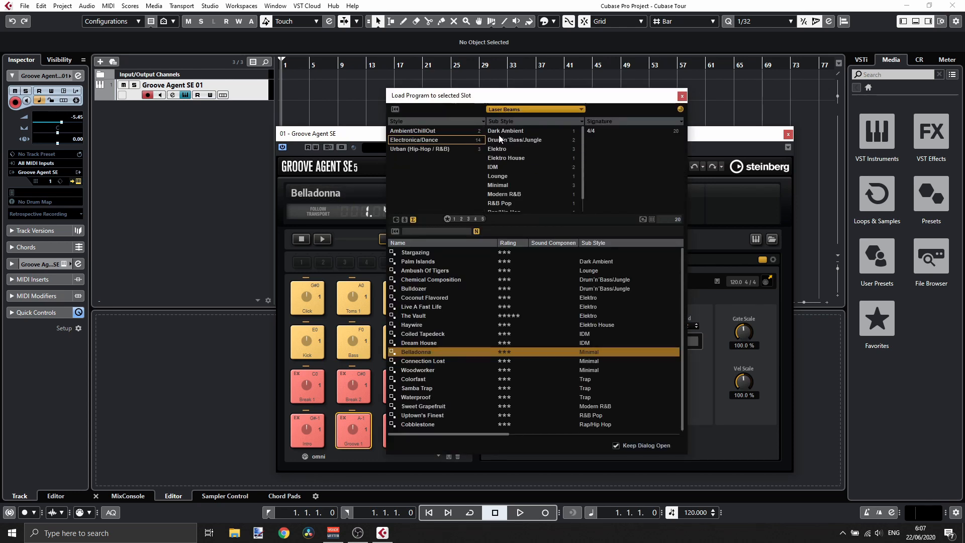
left_click(511, 108)
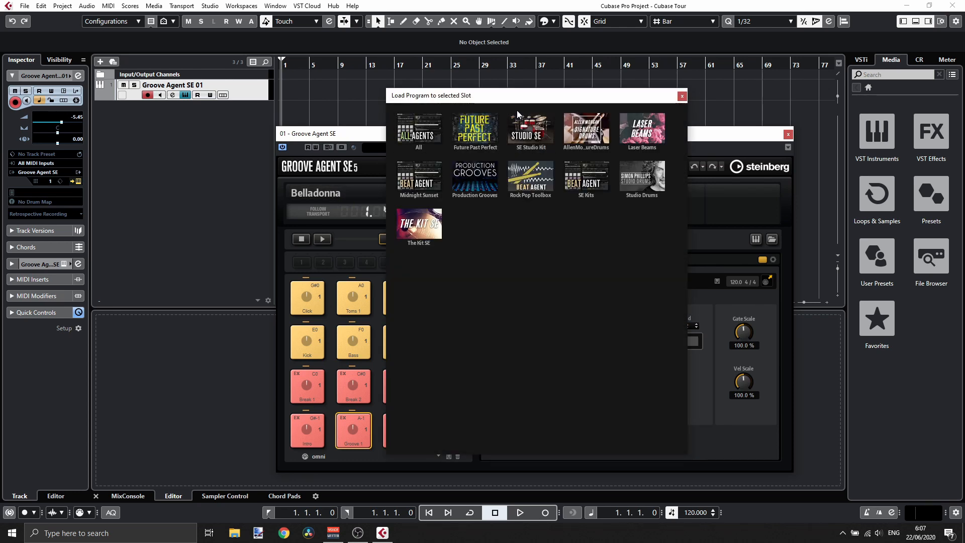
left_click(418, 130)
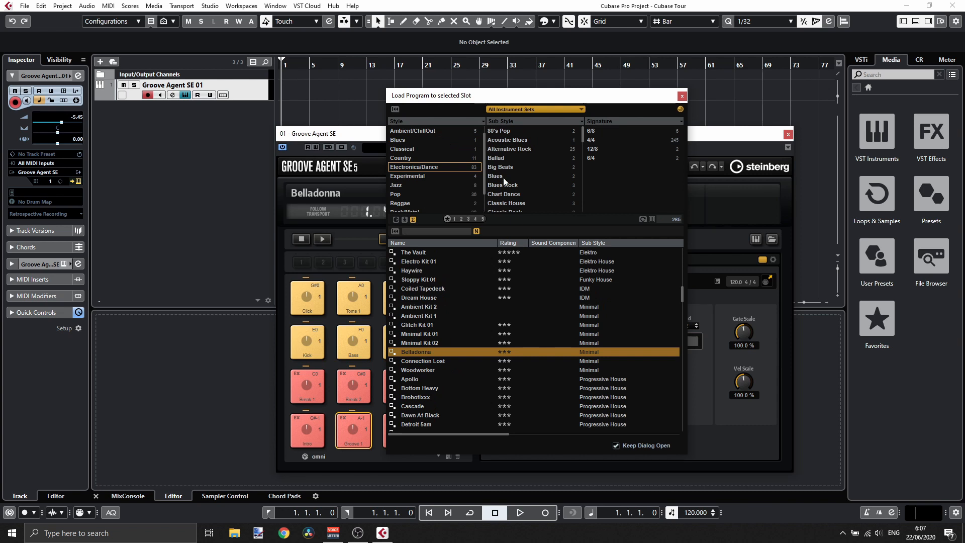
scroll(514, 178, "down", 5)
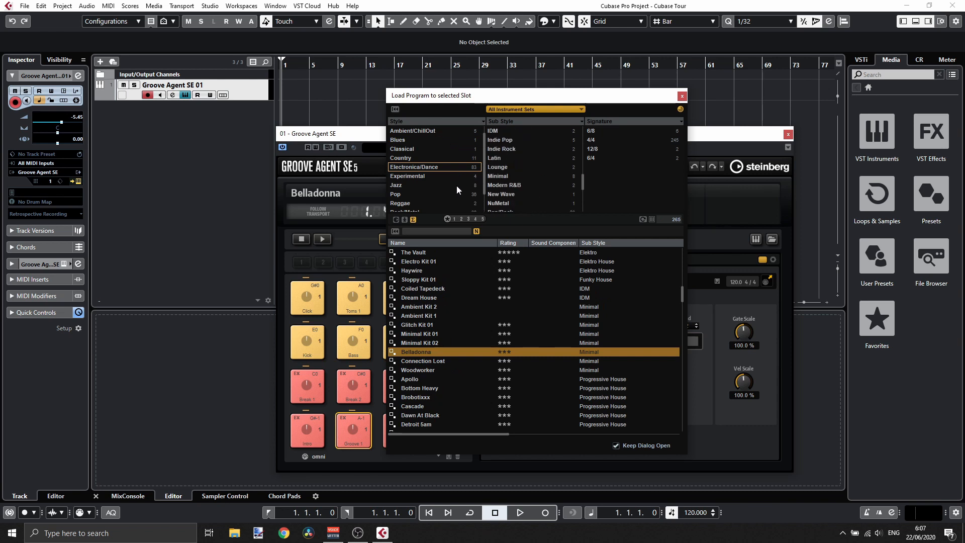
scroll(442, 348, "down", 7)
scroll(438, 366, "up", 4)
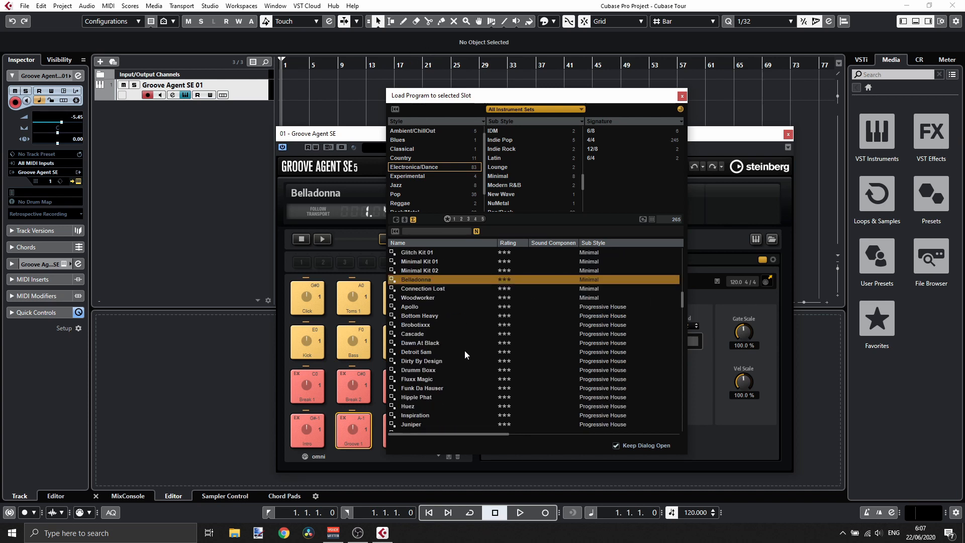
scroll(465, 350, "down", 8)
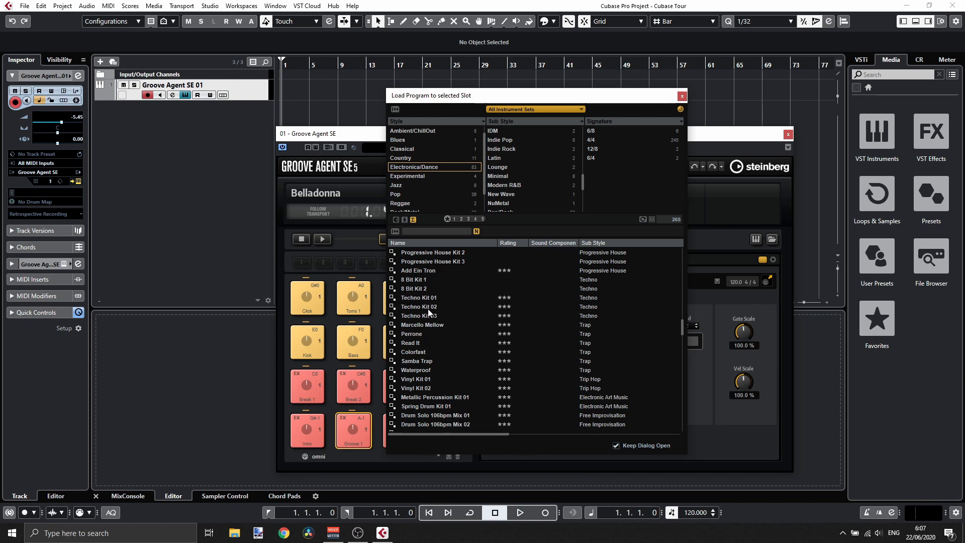
scroll(427, 314, "down", 8)
scroll(428, 317, "down", 10)
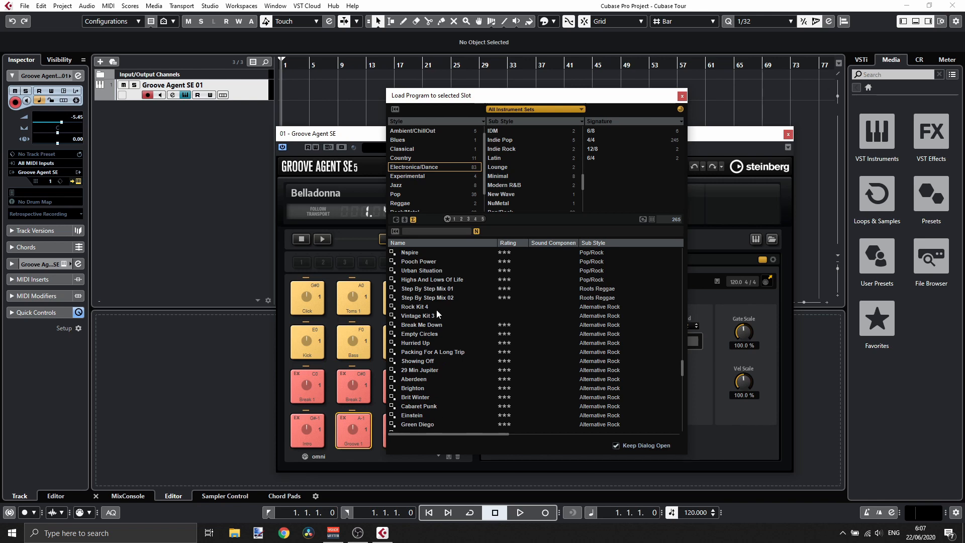
scroll(472, 301, "down", 8)
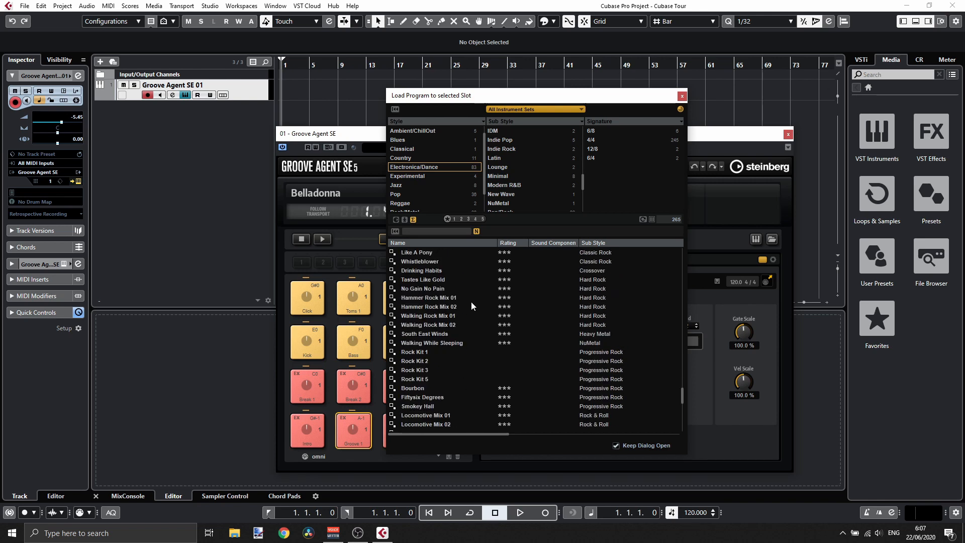
scroll(472, 301, "down", 5)
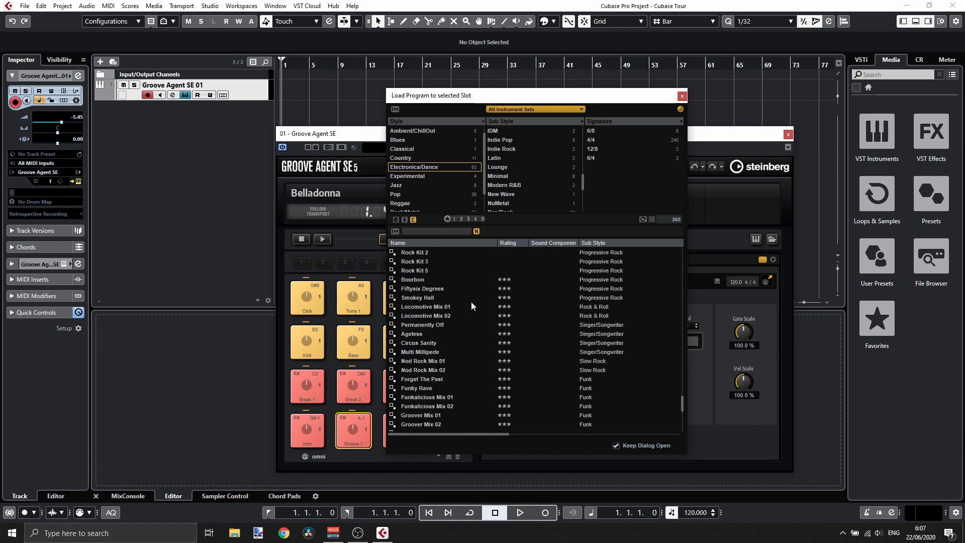
scroll(471, 300, "down", 8)
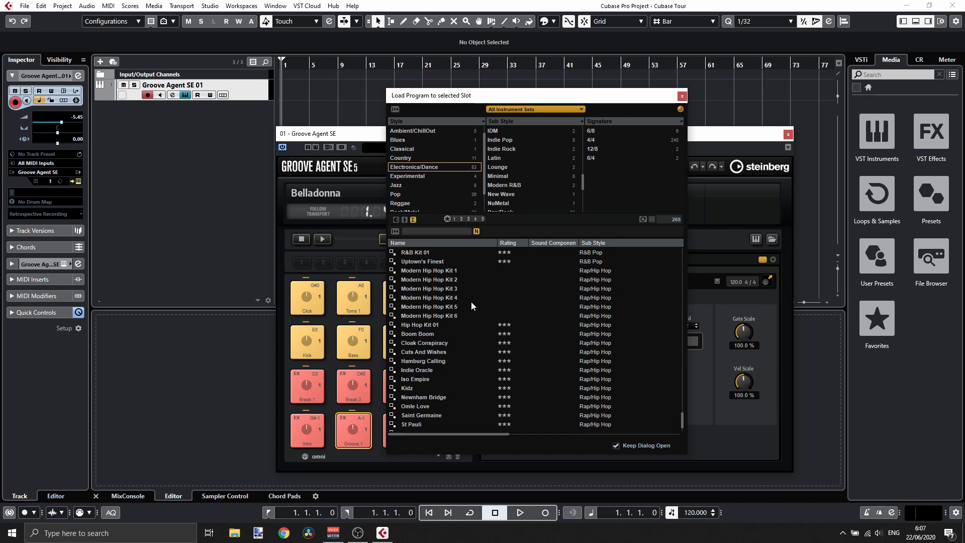
scroll(472, 305, "up", 8)
scroll(471, 303, "up", 10)
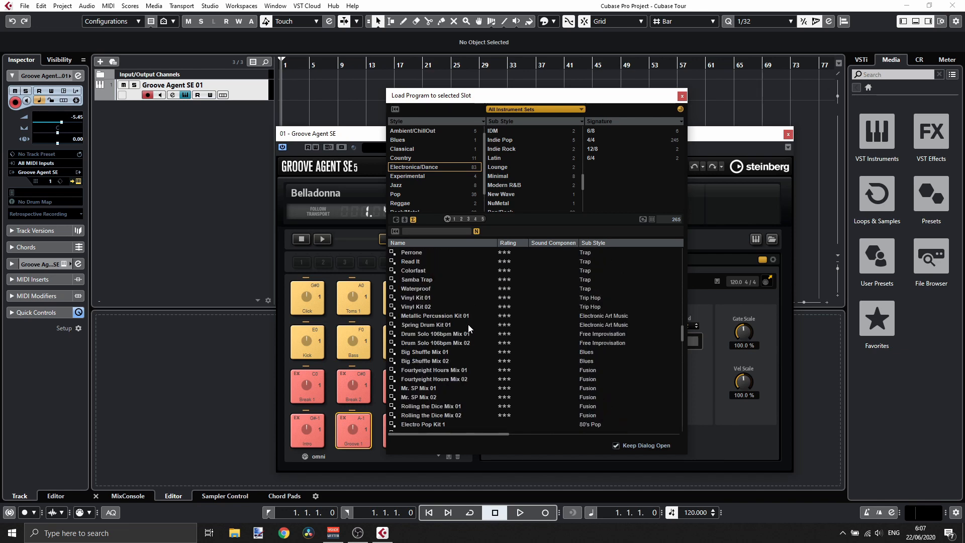
scroll(468, 324, "up", 6)
scroll(469, 325, "down", 8)
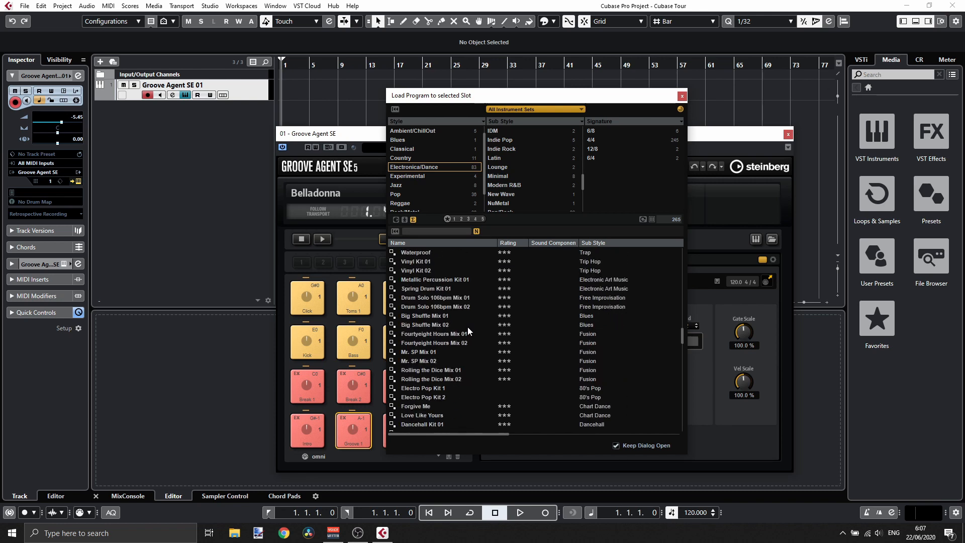
scroll(422, 293, "up", 4)
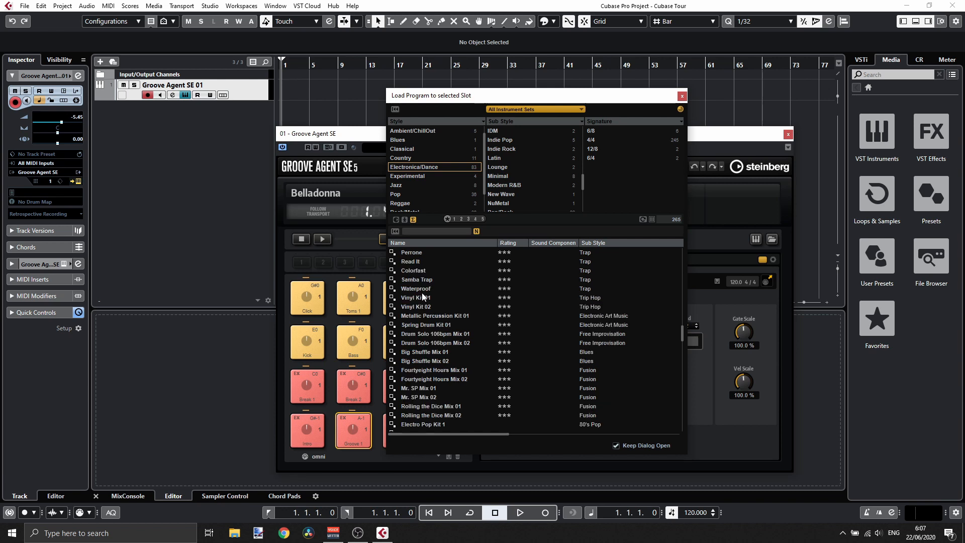
- Filter the kits by the Minimal sub style, load Minimal Kit 01 and close the browser
left_click(507, 177)
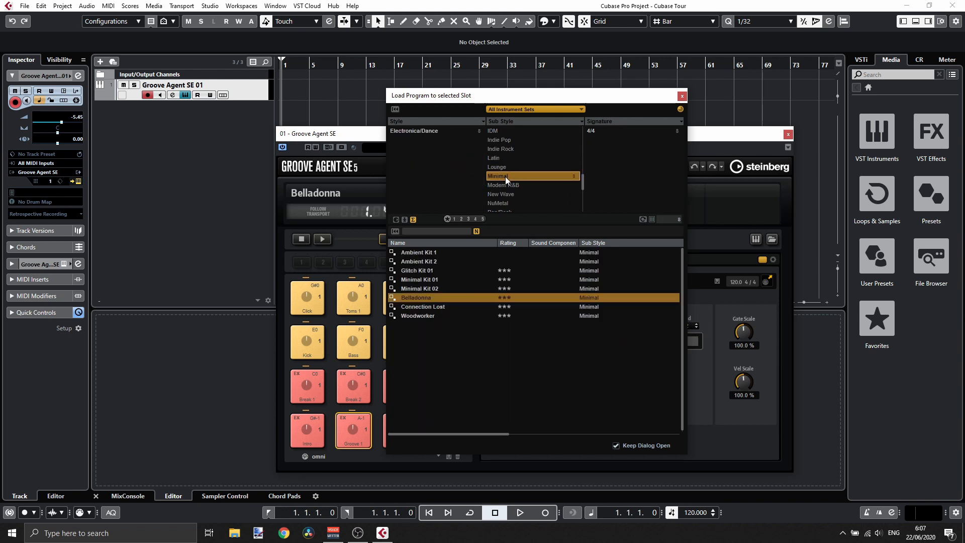
left_click(425, 280)
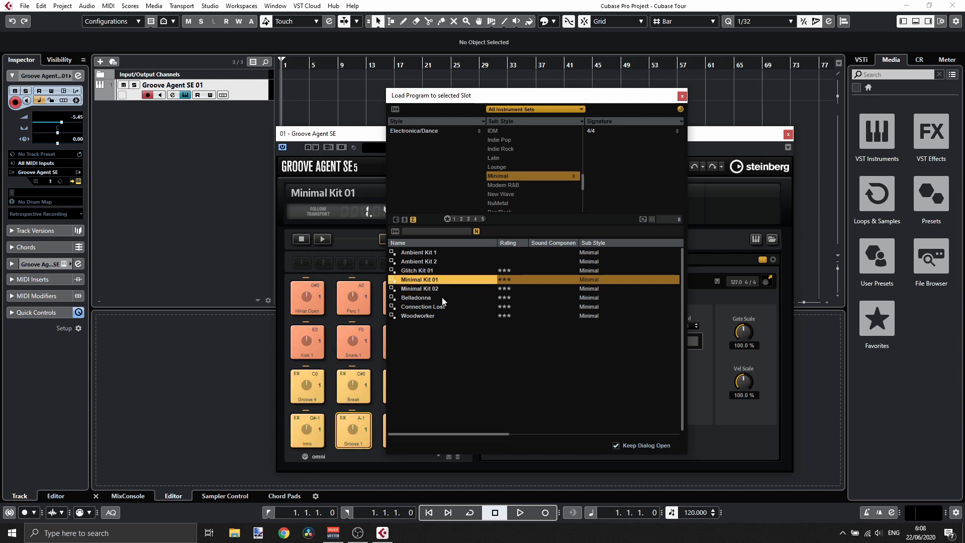
left_click(681, 96)
- Audition the Groove 1 pattern pad, drag it onto the Groove Agent track at bar 1 and close Groove Agent
left_click(353, 431)
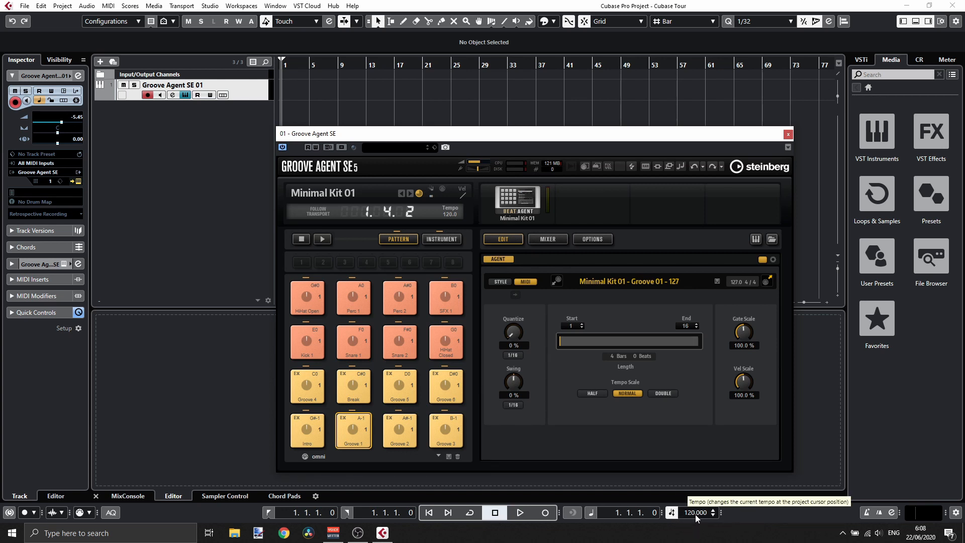
left_click(357, 435)
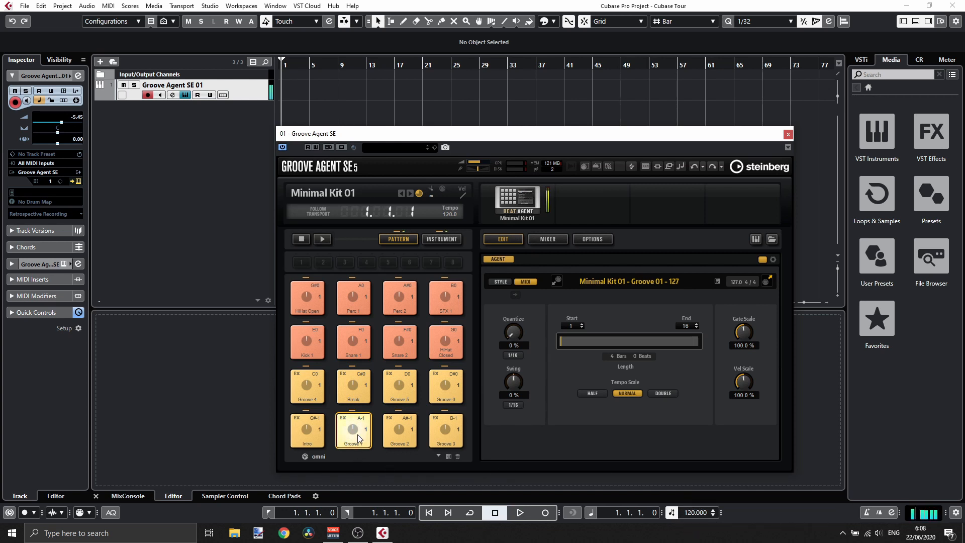
left_click_drag(357, 434, 281, 90)
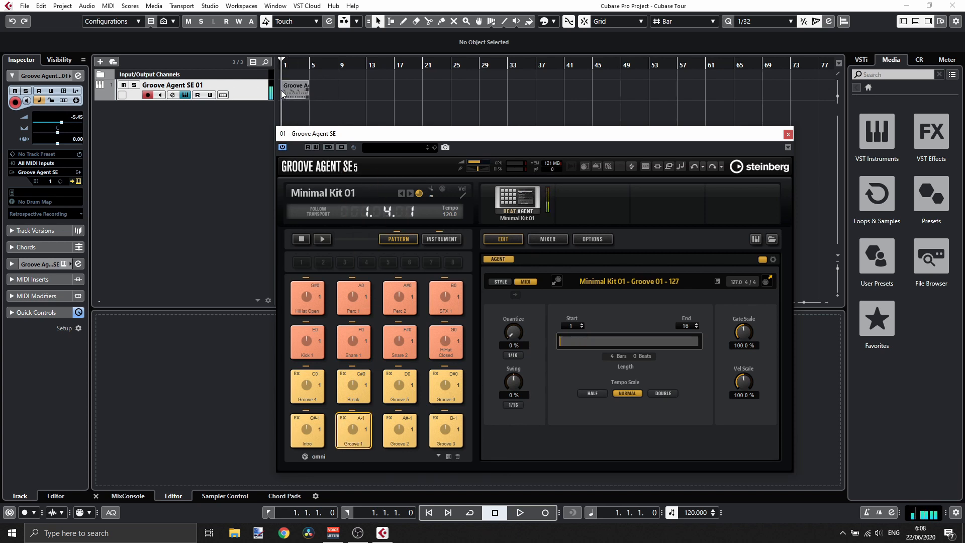
left_click(789, 134)
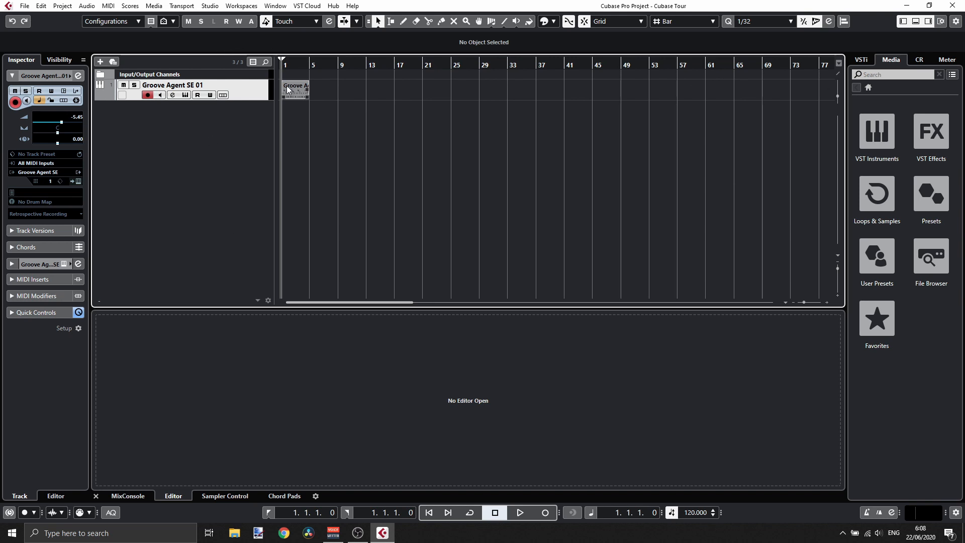
left_click_drag(803, 300, 807, 301)
mouse_move(449, 64)
left_mouse_down()
mouse_move(443, 81)
mouse_move(439, 66)
left_mouse_up()
left_click_drag(329, 65, 198, 62)
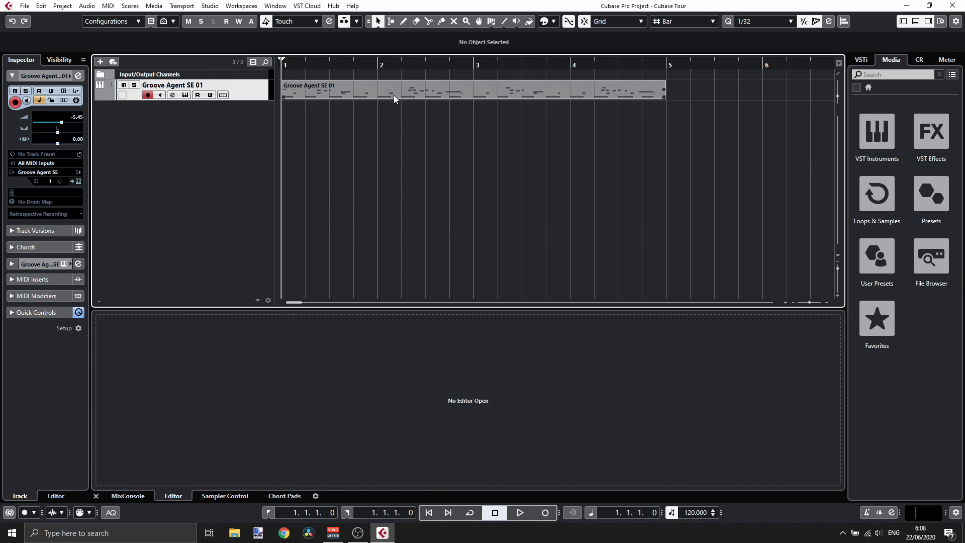
right_click(208, 117)
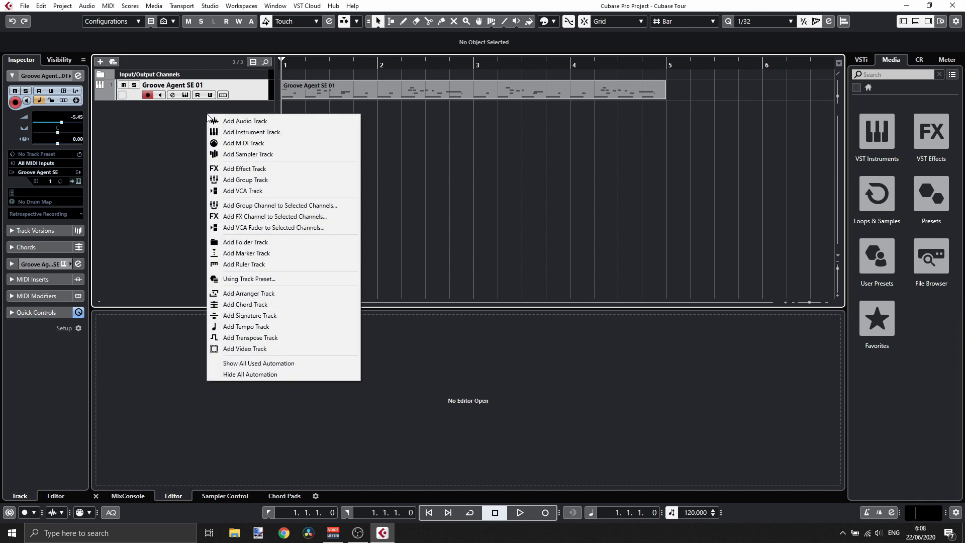
left_click(237, 132)
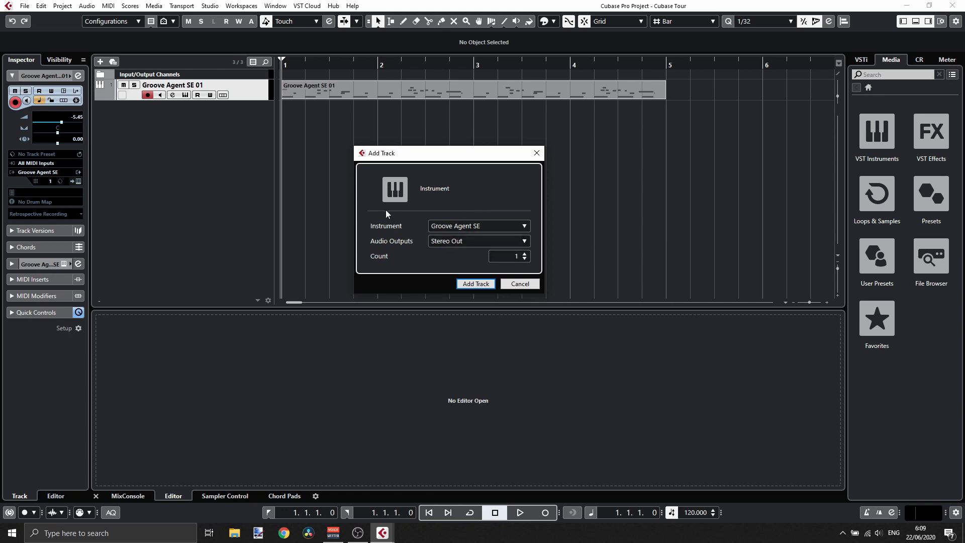
left_click(521, 283)
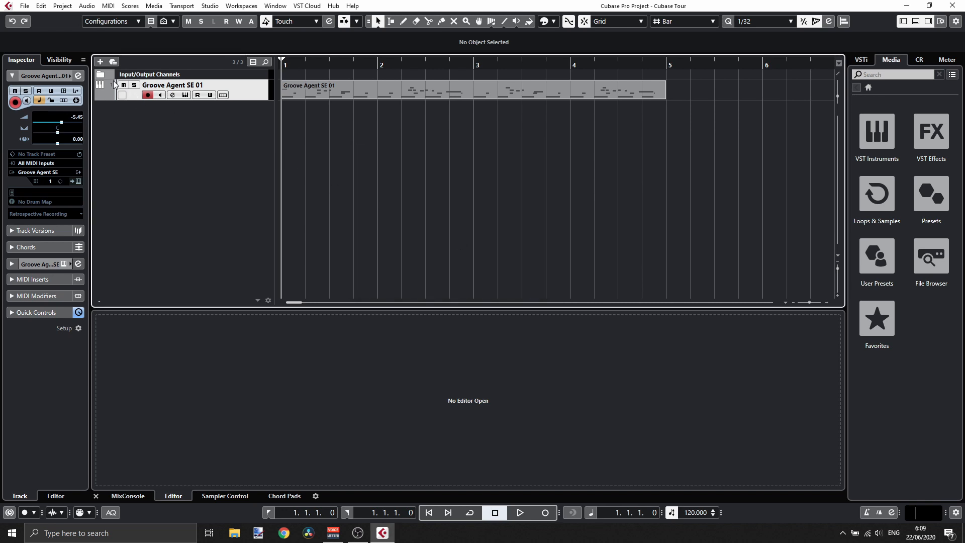
- Add a new instrument track using the Retrologue synth with stereo output
right_click(174, 123)
left_click(200, 142)
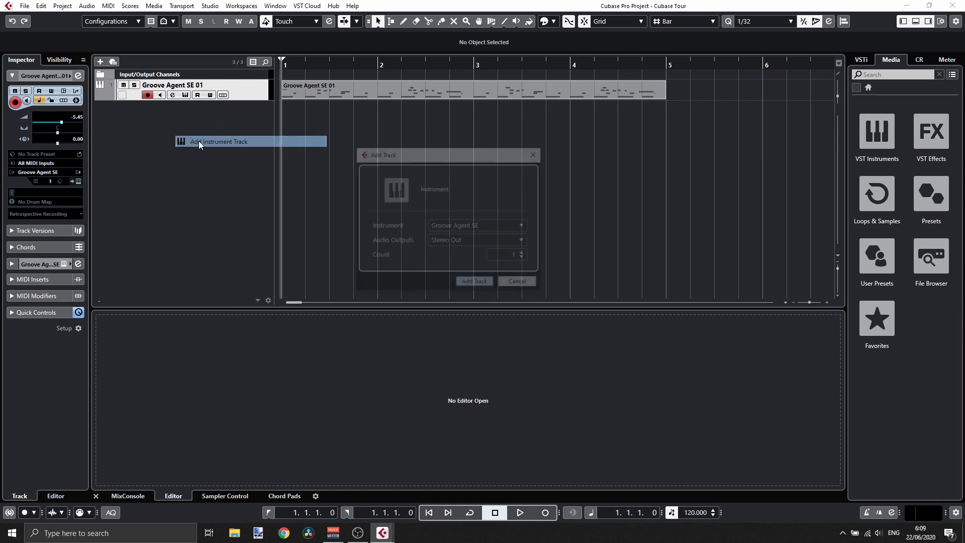
left_click(467, 227)
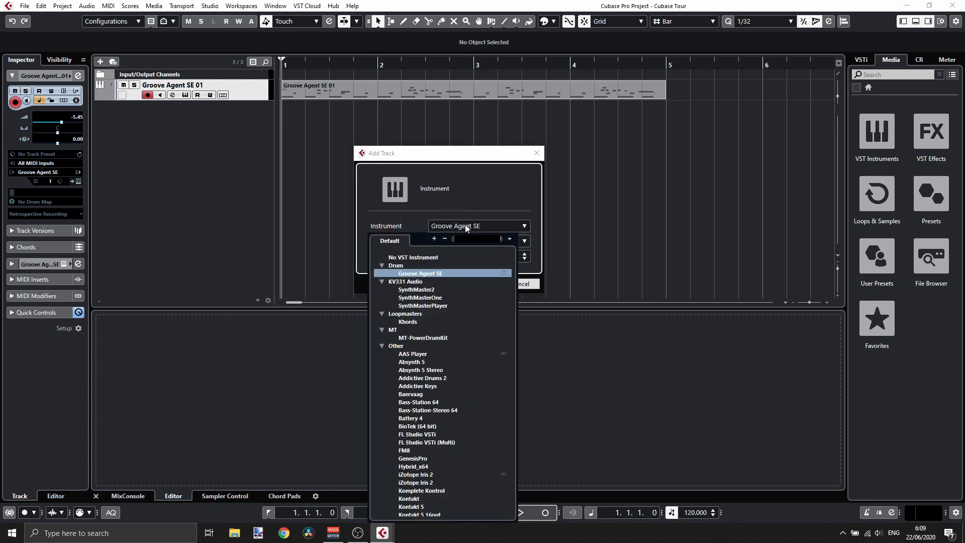
left_click(382, 282)
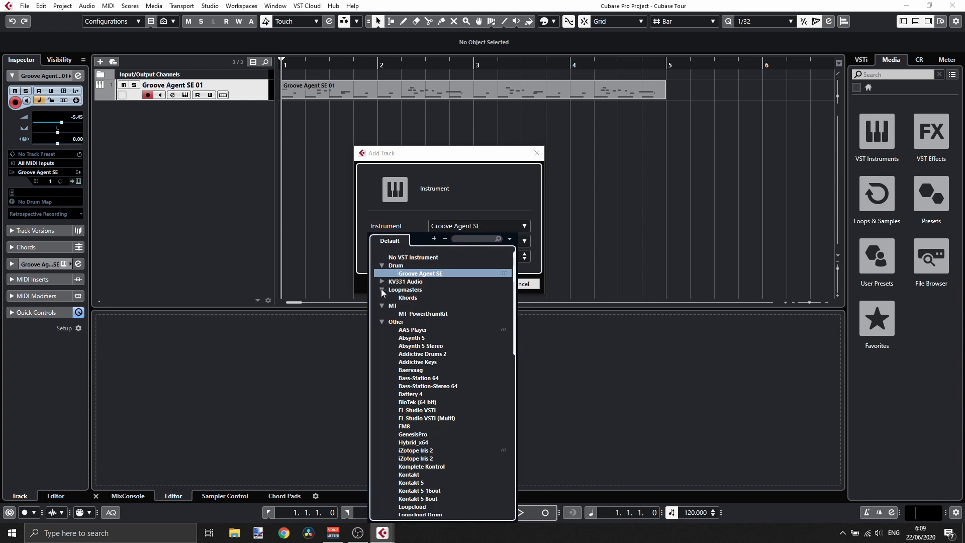
left_click(381, 290)
left_click(383, 298)
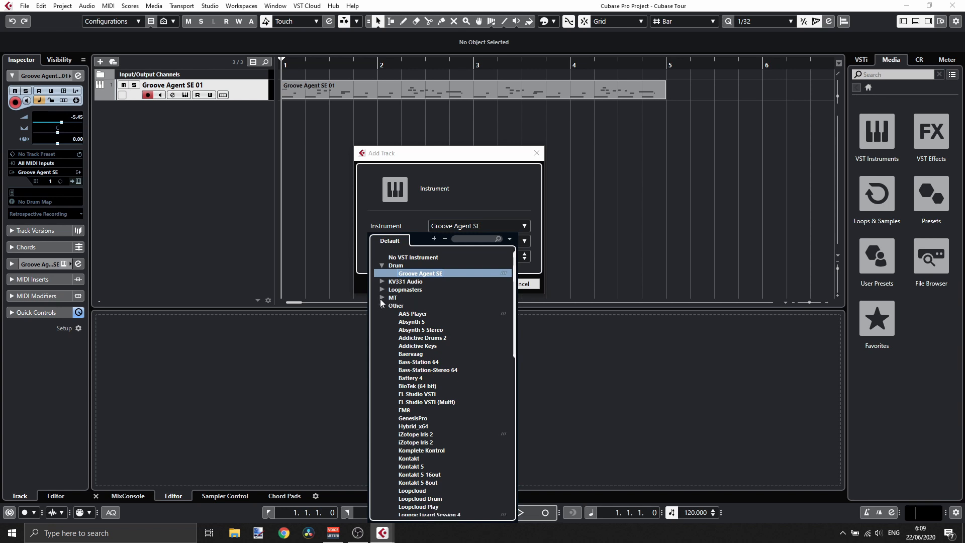
left_click(382, 306)
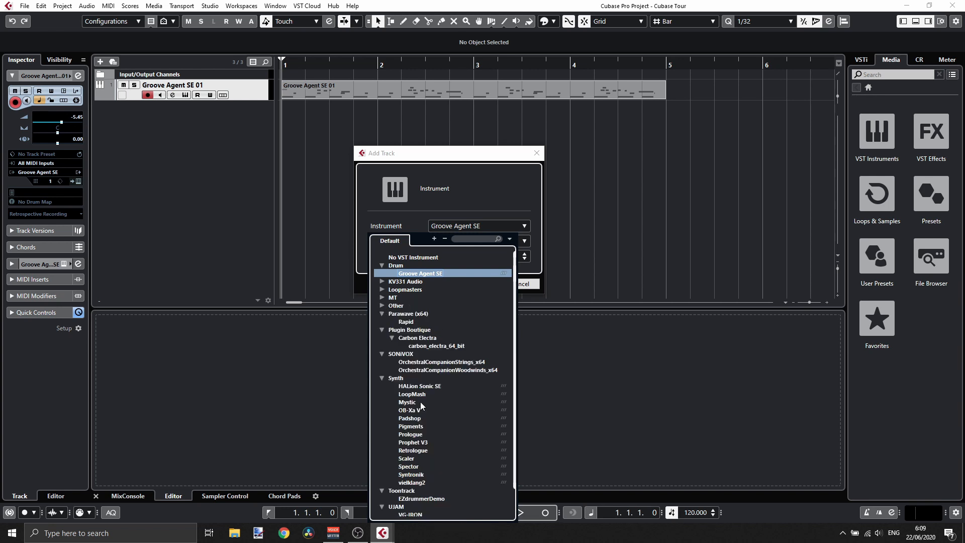
left_click(382, 354)
left_click(381, 330)
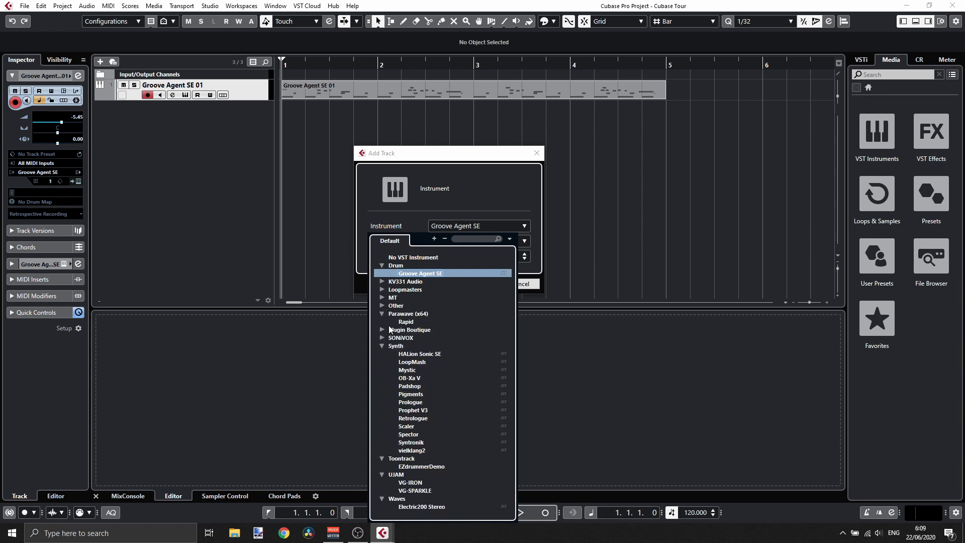
left_click(382, 314)
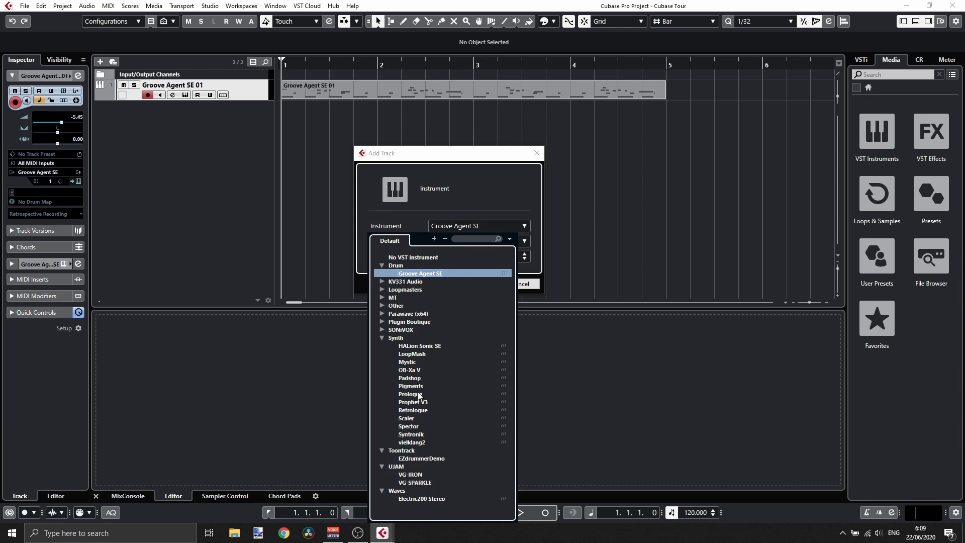
left_click(410, 411)
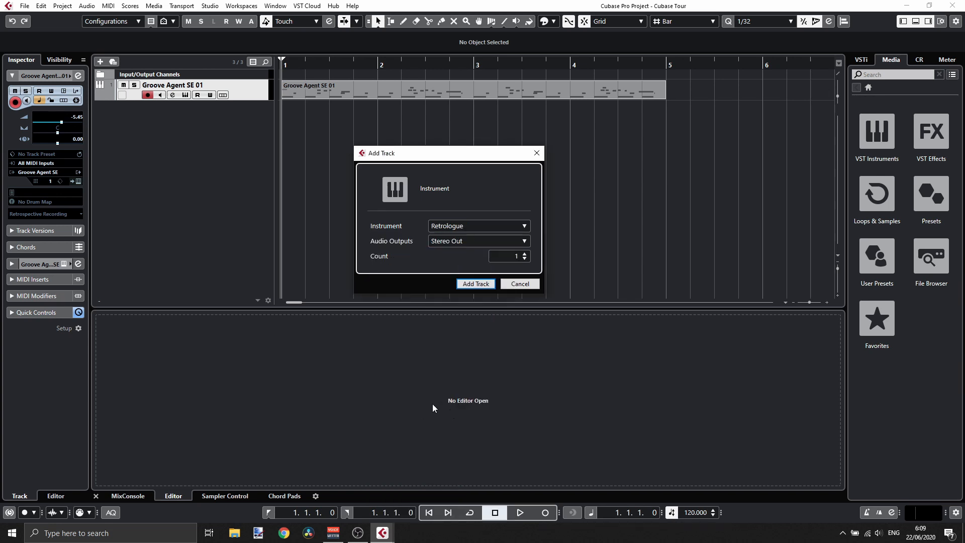
left_click(465, 284)
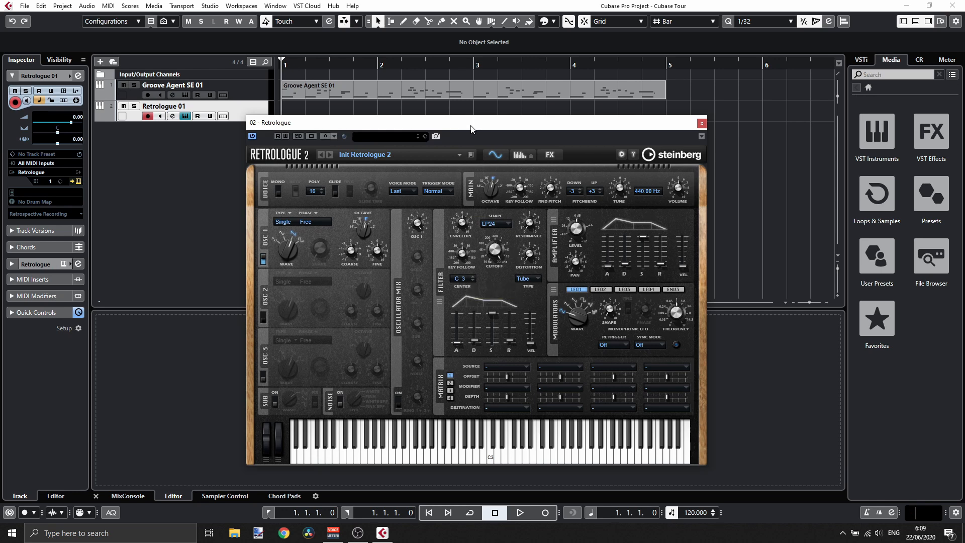
- Open Retrologue's preset browser, clear the pluck search and sort the presets by category
left_click_drag(472, 128, 513, 106)
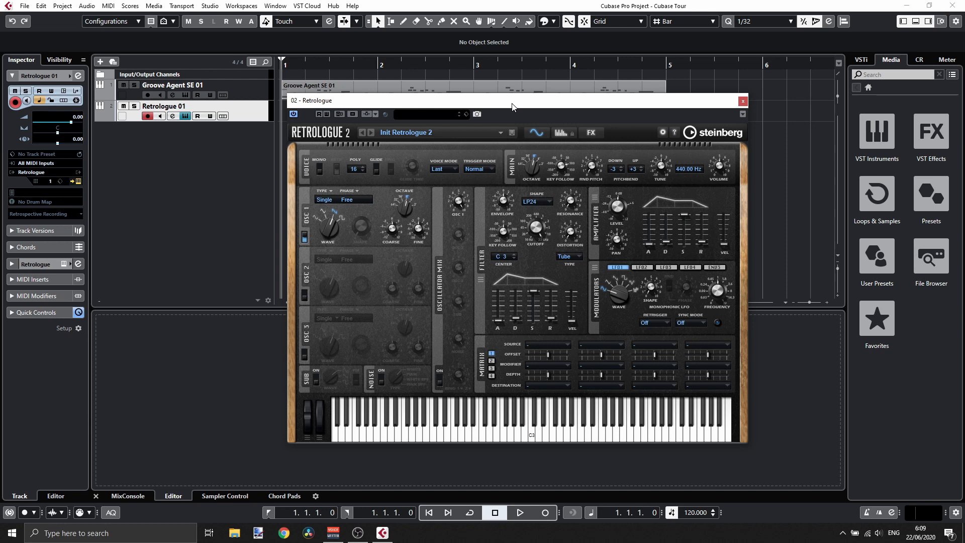
left_click_drag(512, 106, 467, 106)
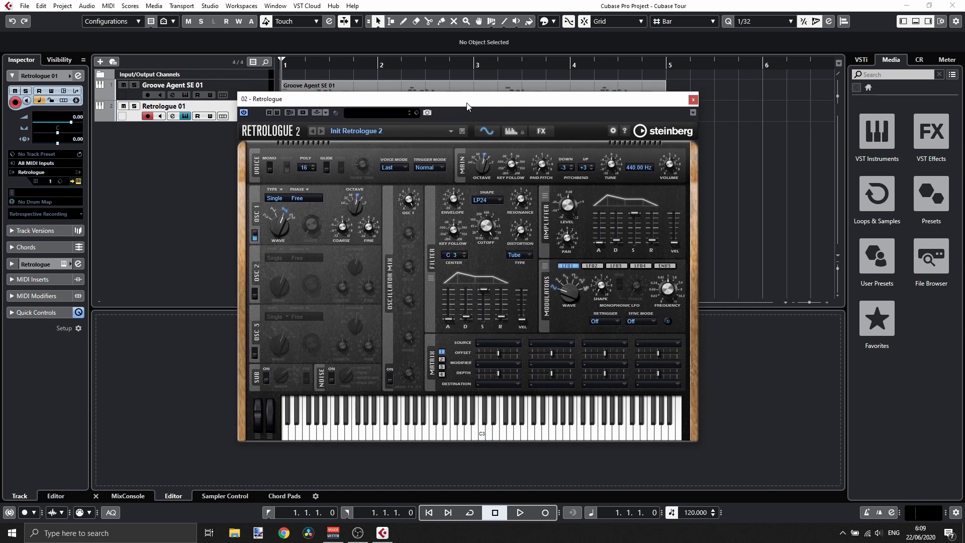
left_click(354, 132)
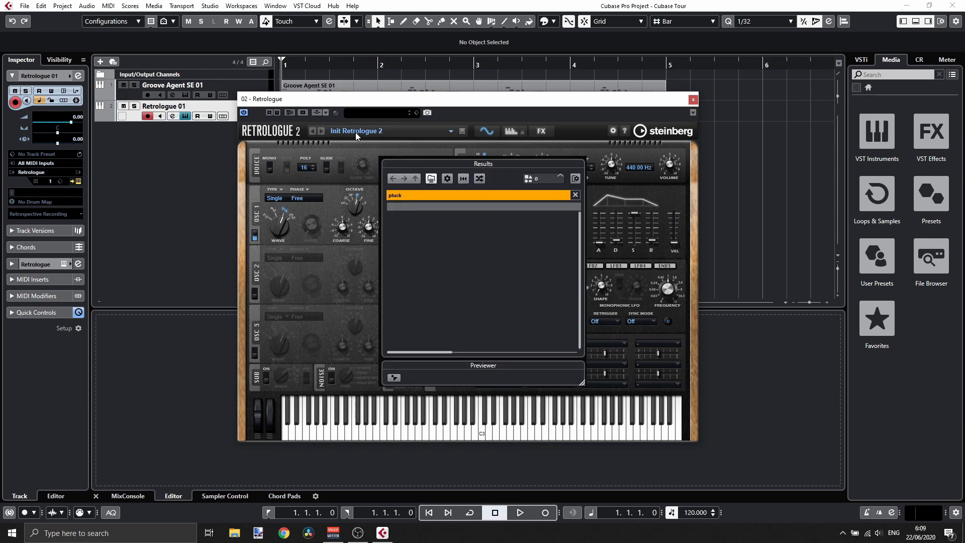
left_click(413, 194)
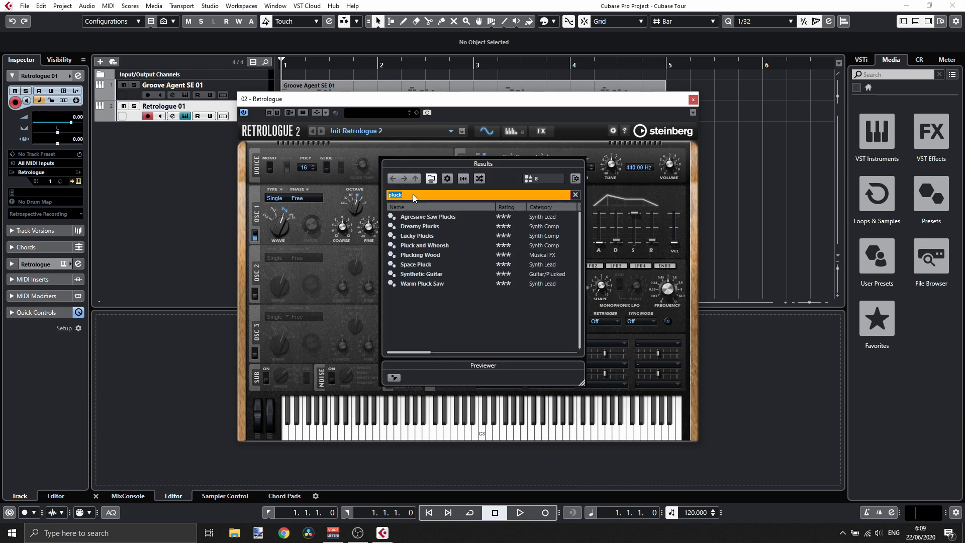
key("BackSpace")
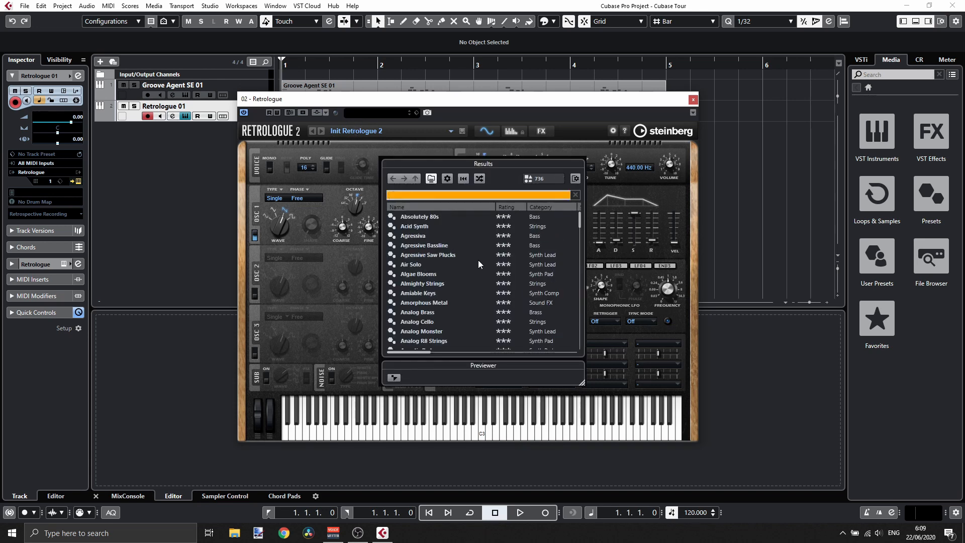
left_click(546, 207)
scroll(545, 229, "down", 4)
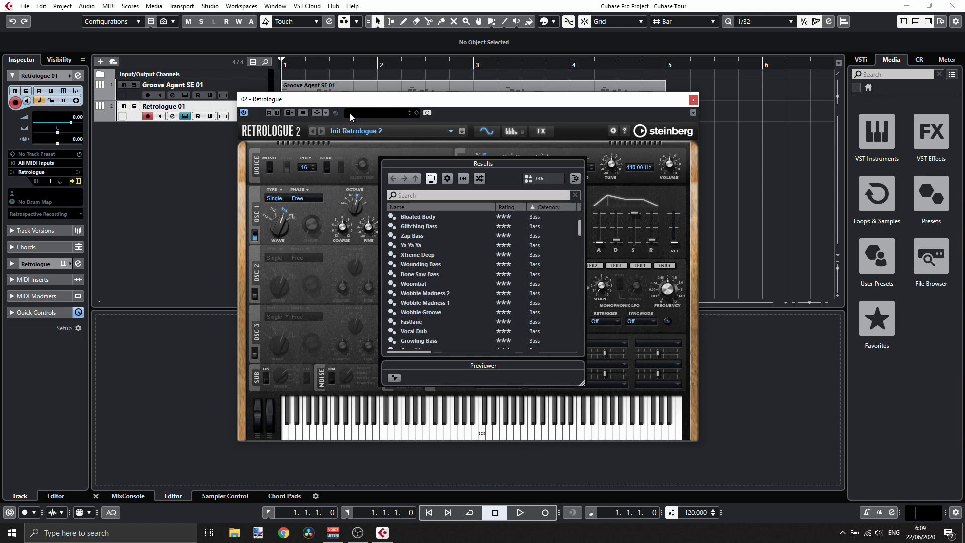
left_click(366, 119)
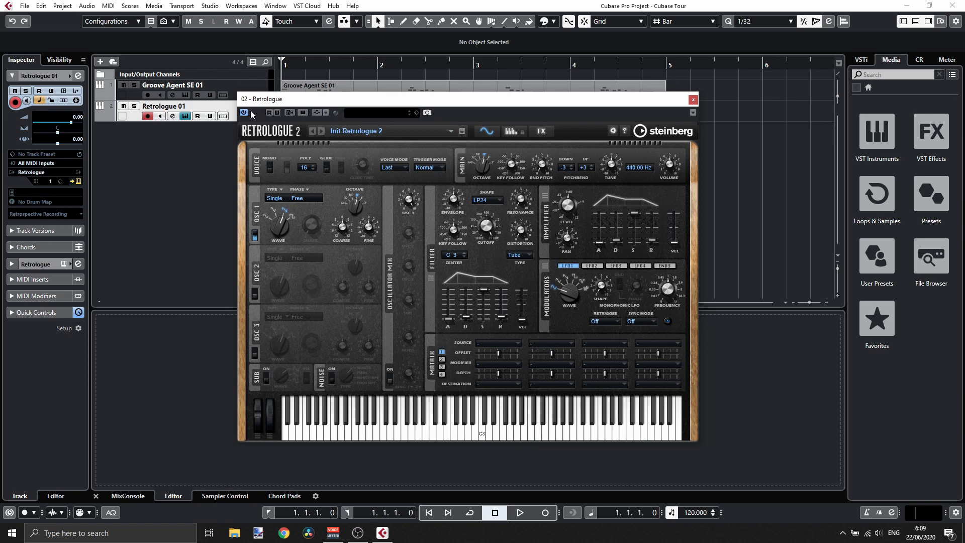
- Reopen the preset browser and open and close its attribute filter panel
left_click(382, 113)
left_click(372, 108)
left_click(380, 132)
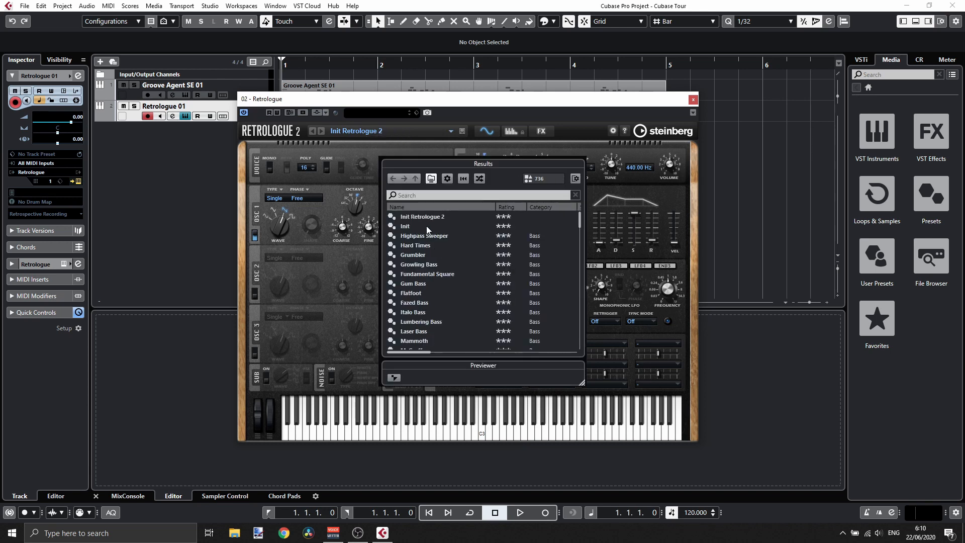
left_click(395, 111)
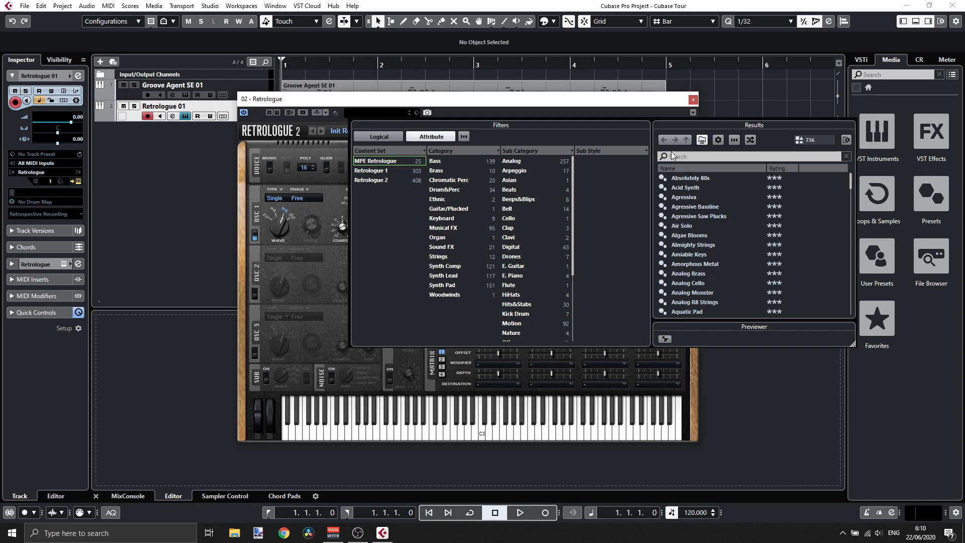
left_click(468, 97)
- Browse the preset list, load the Cross Bass preset and play a note on the keyboard
left_click(384, 132)
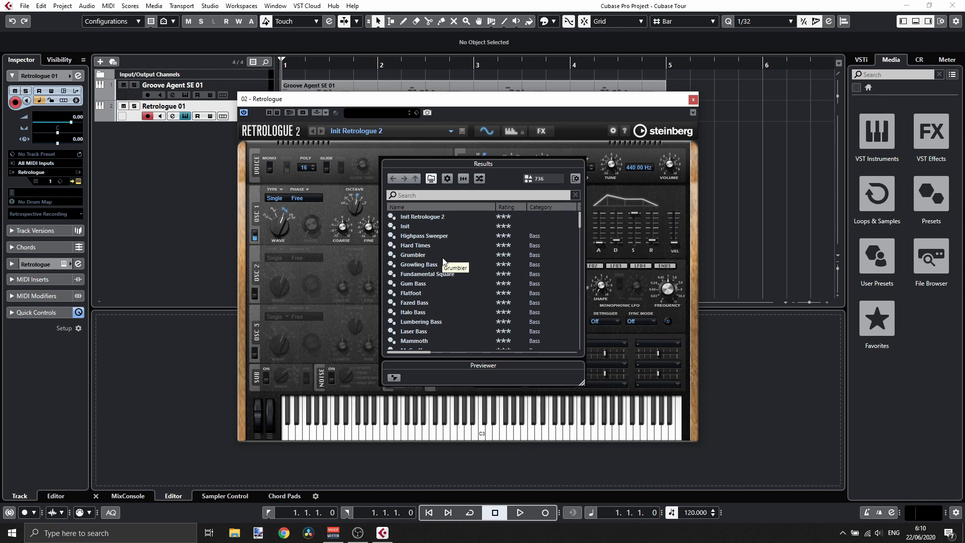
scroll(442, 259, "down", 5)
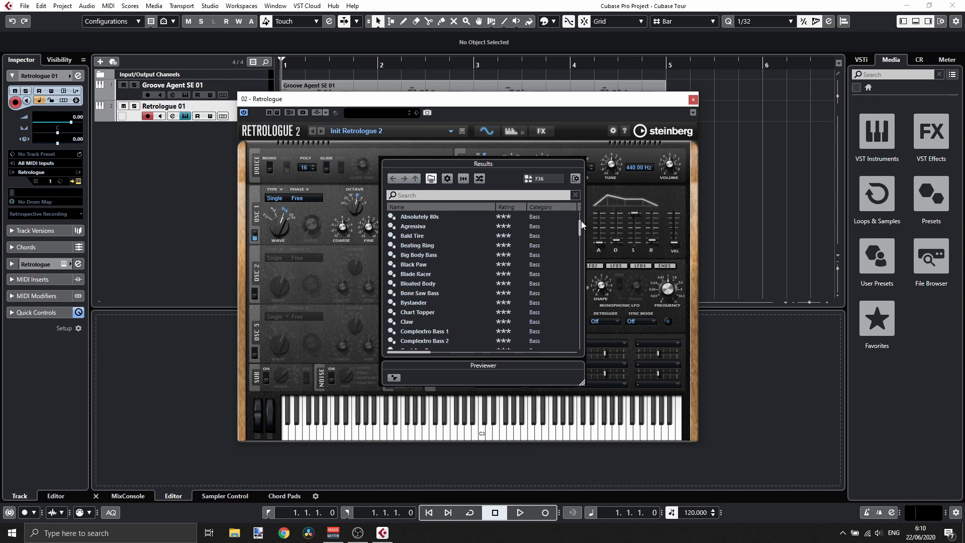
mouse_move(581, 221)
left_mouse_down()
mouse_move(578, 263)
mouse_move(573, 233)
mouse_move(585, 336)
mouse_move(580, 223)
left_mouse_up()
left_click(411, 218)
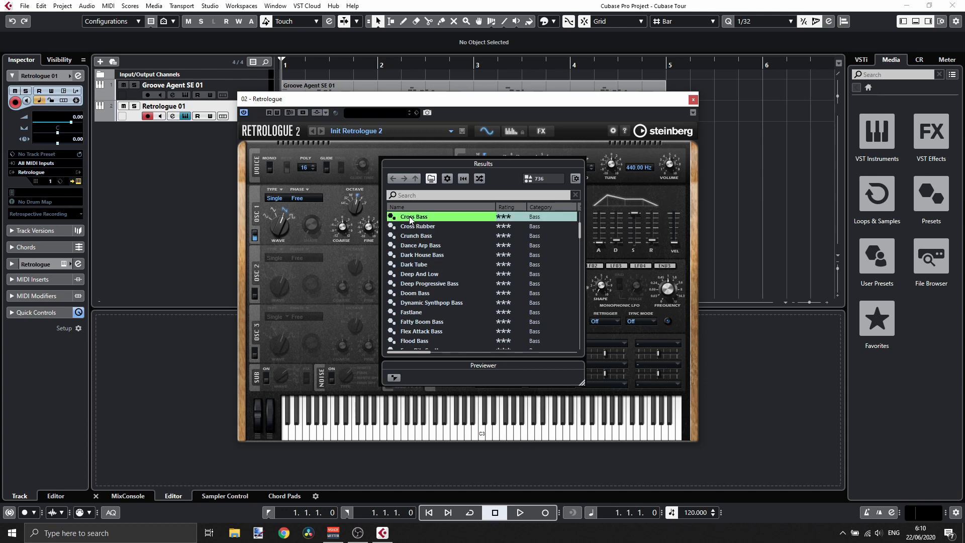
double_click(421, 217)
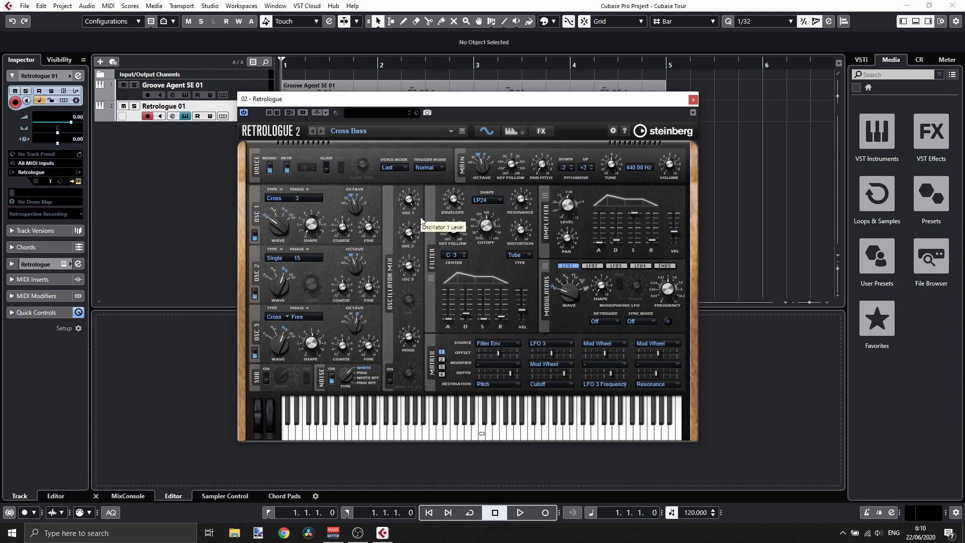
left_click(418, 436)
- Step forward through the following presets up to Crossfire
left_click(323, 131)
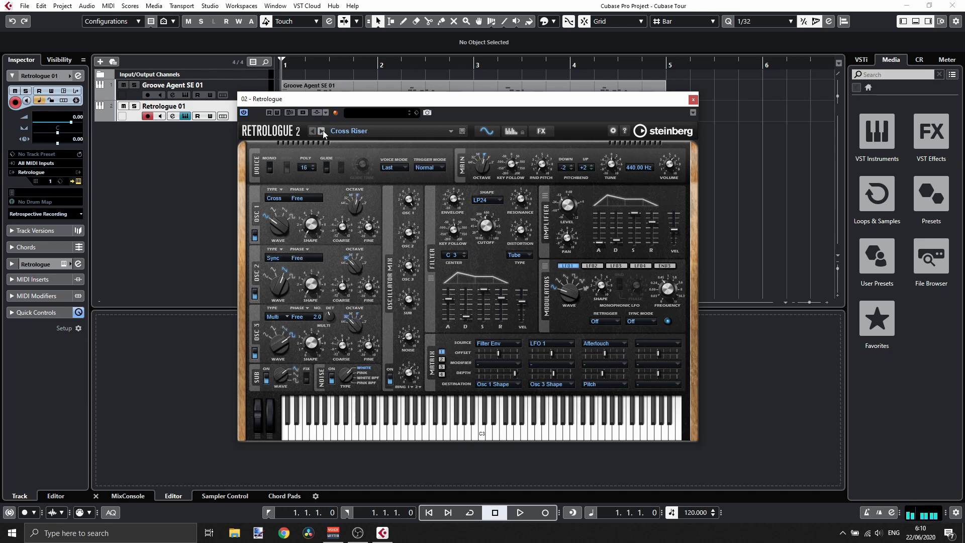
left_click(322, 131)
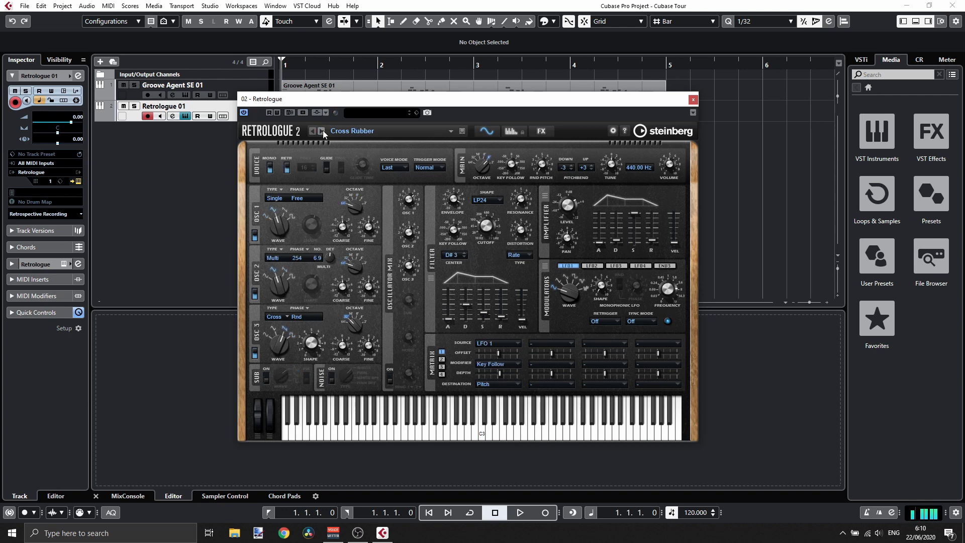
left_click(323, 130)
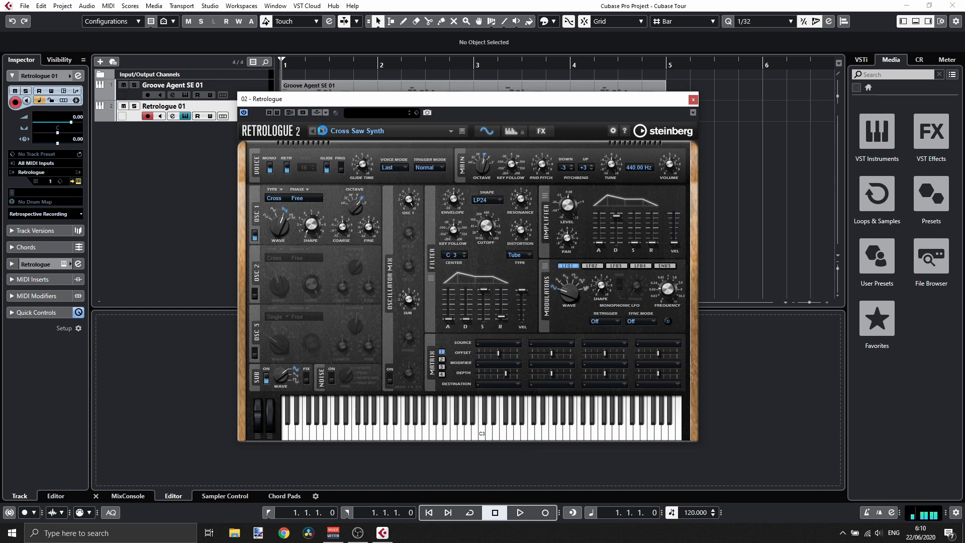
left_click(323, 131)
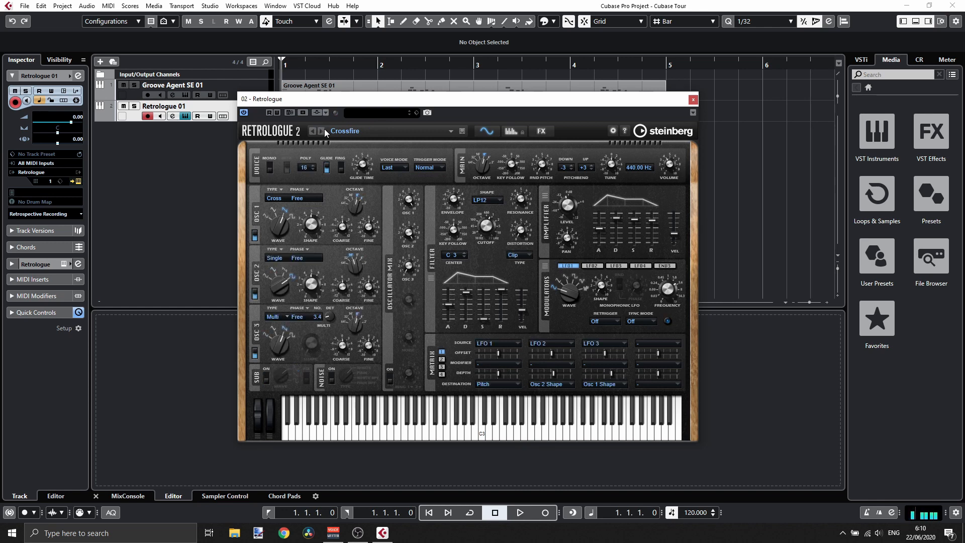
- Load the Minimal Lead preset from the preset browser and close the Retrologue window
left_click(367, 131)
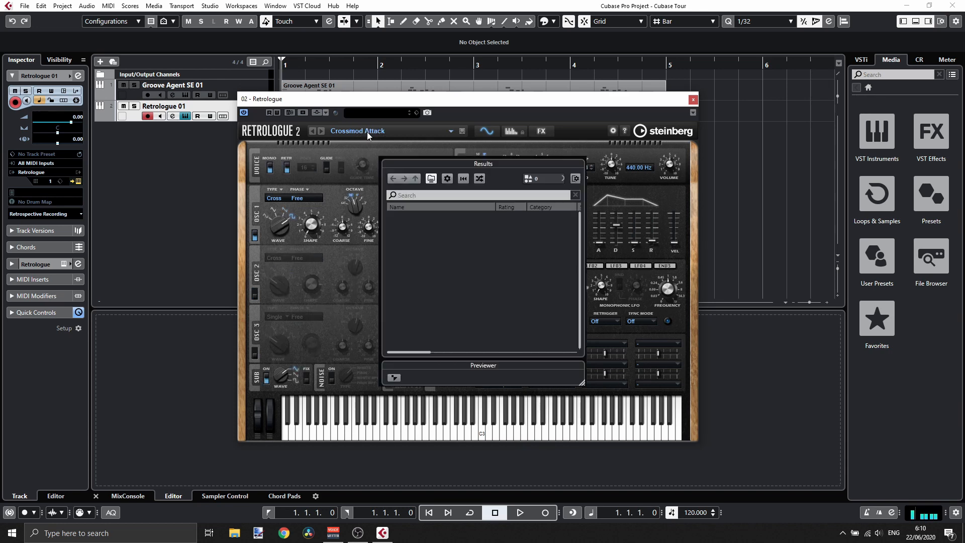
scroll(447, 263, "down", 4)
double_click(427, 265)
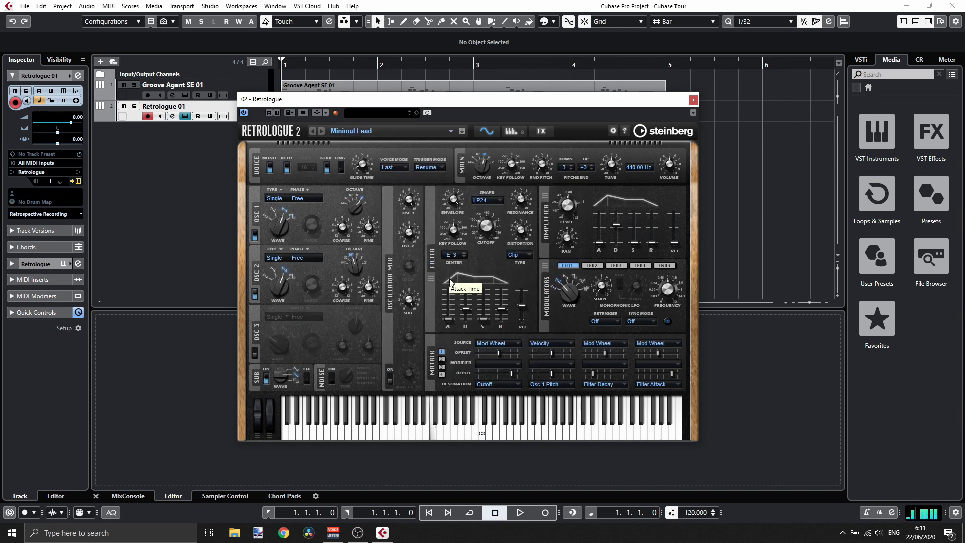
left_click(694, 100)
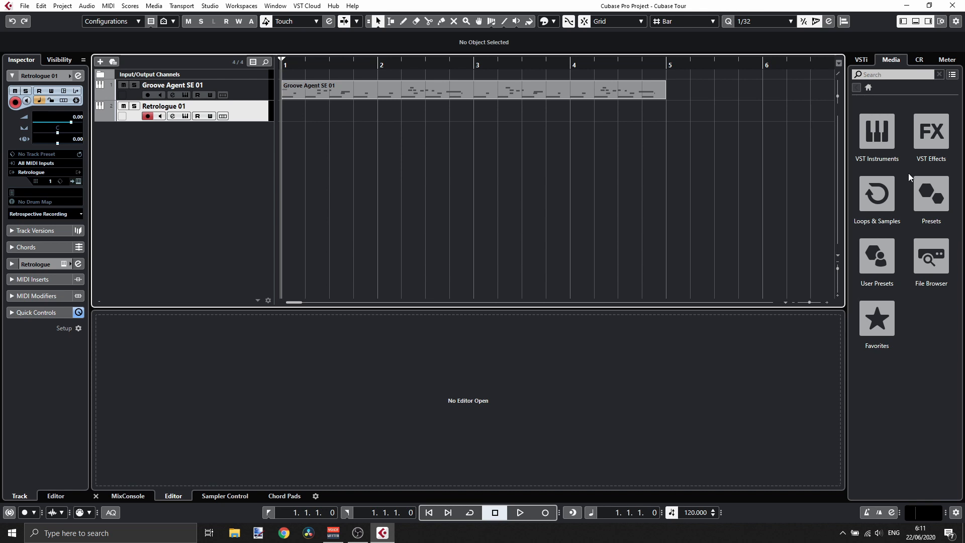
- Open the Blockbuster library in Loops & Samples, filter by Hits&Stabs and audition Cinema - Percussion 01 and 03
left_click(879, 197)
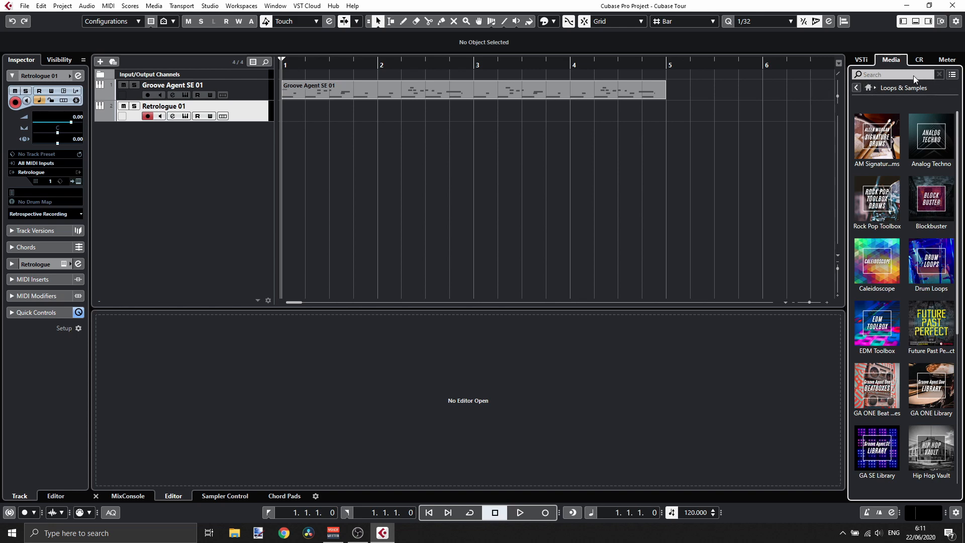
scroll(895, 246, "down", 5)
scroll(894, 252, "up", 5)
left_click(935, 199)
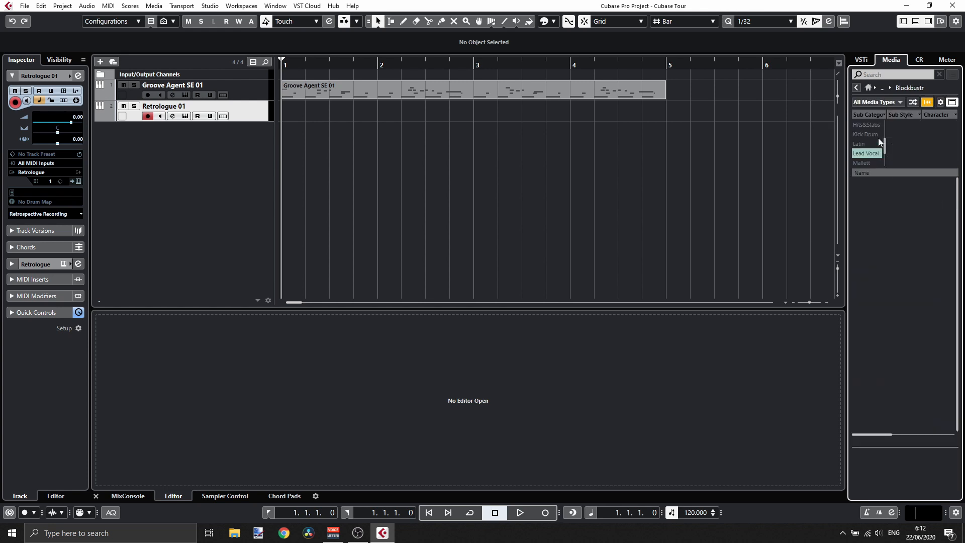
left_click(870, 126)
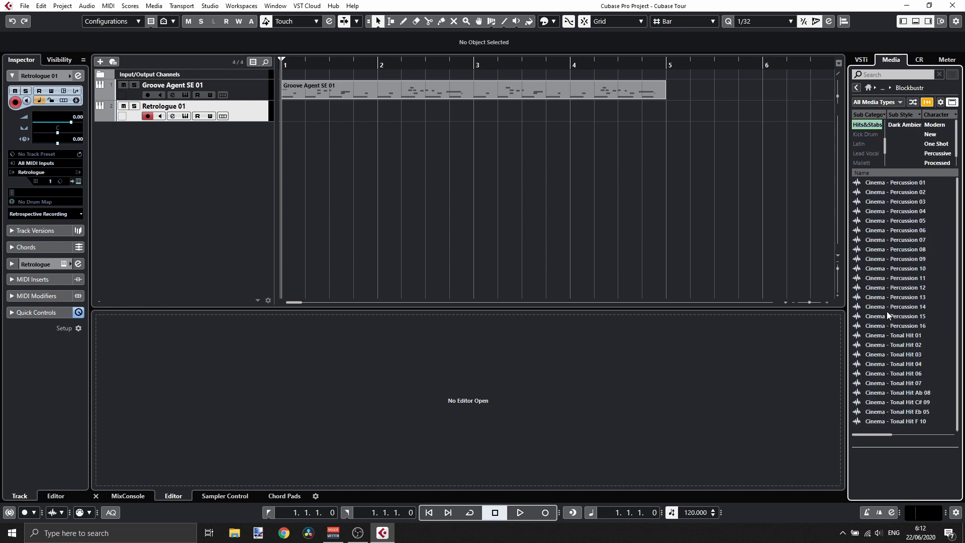
left_click(884, 184)
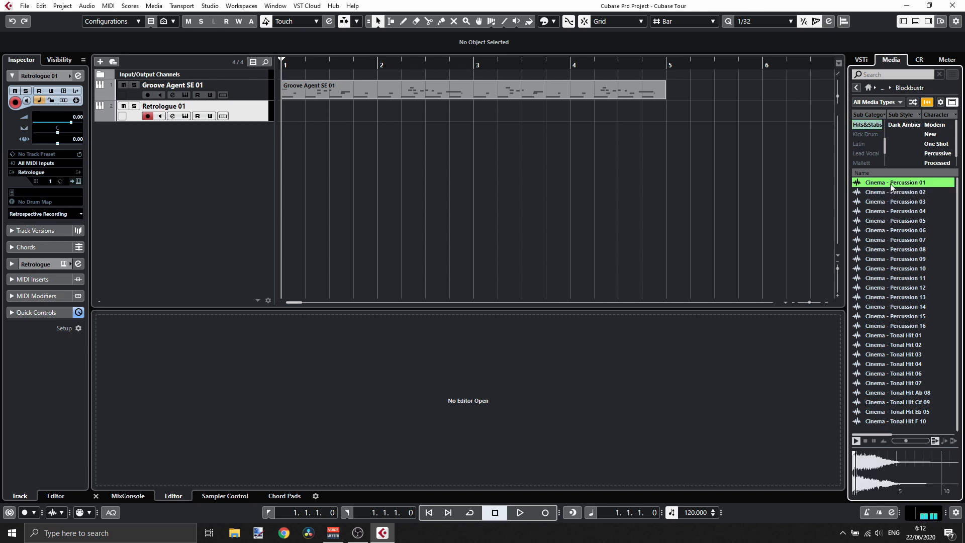
left_click(884, 200)
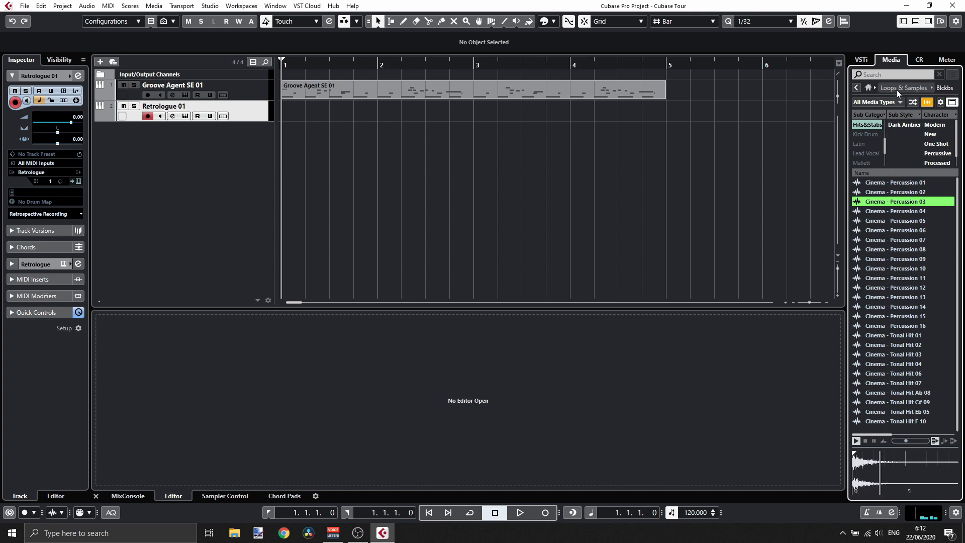
- Open the Caleidoscope library's Hits&Stabs and audition Stab 12 - C2_RT and Stab 13 - C2_RT
left_click(869, 88)
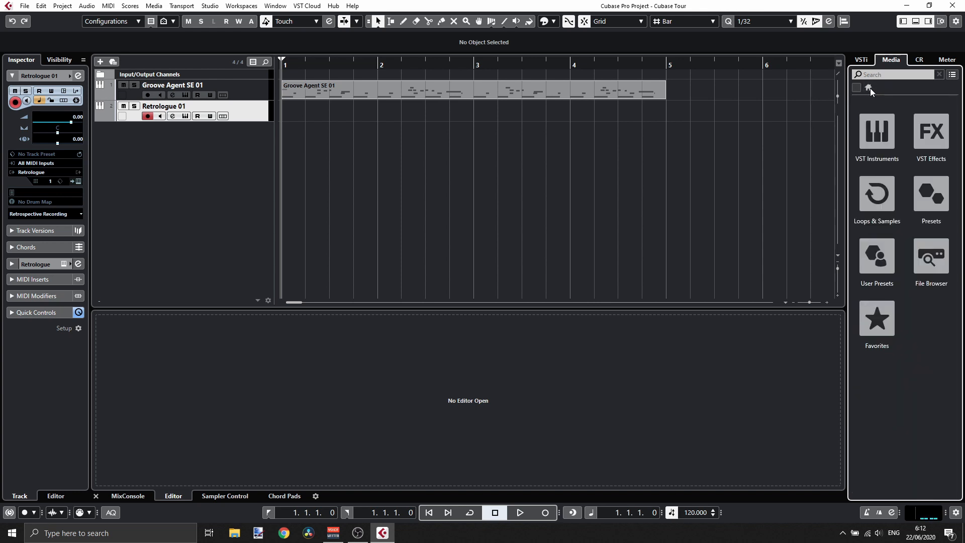
left_click(880, 190)
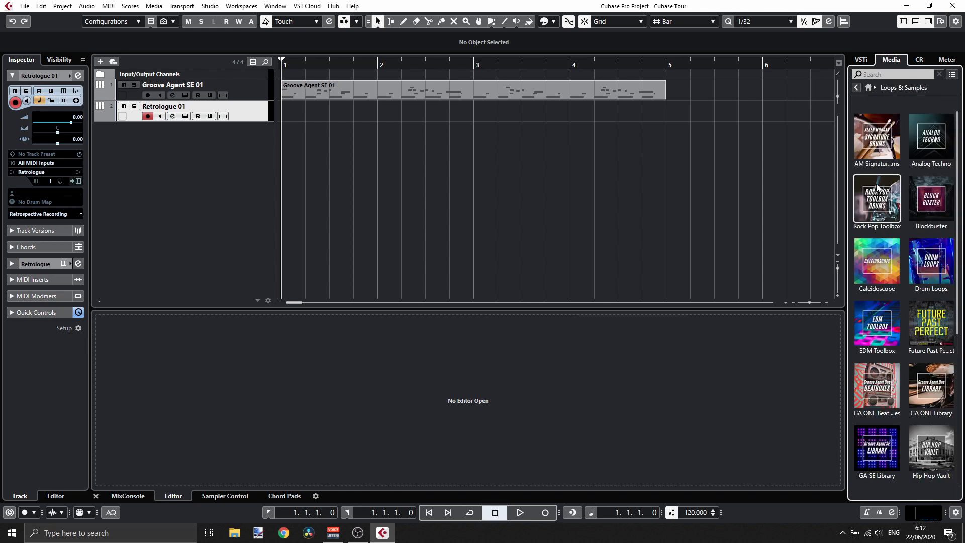
left_click(874, 262)
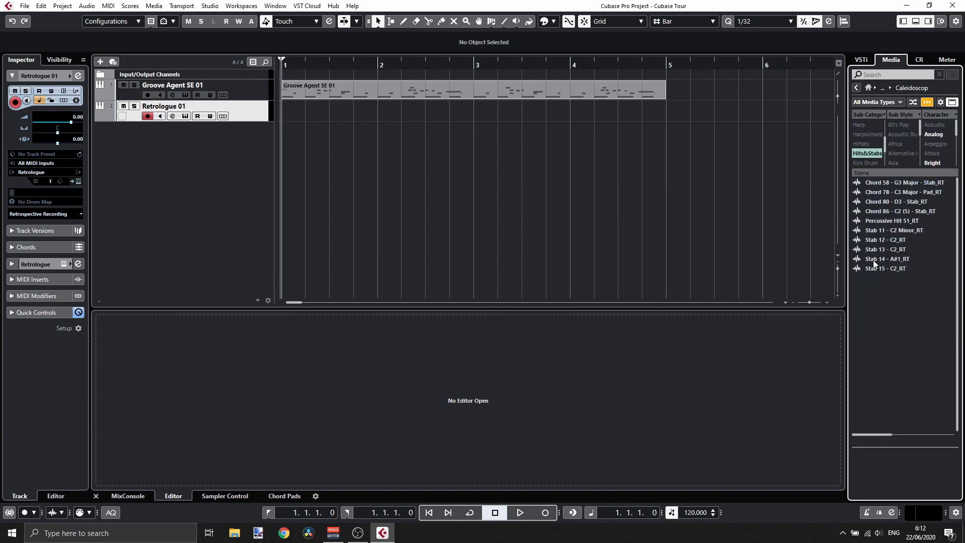
left_click(900, 241)
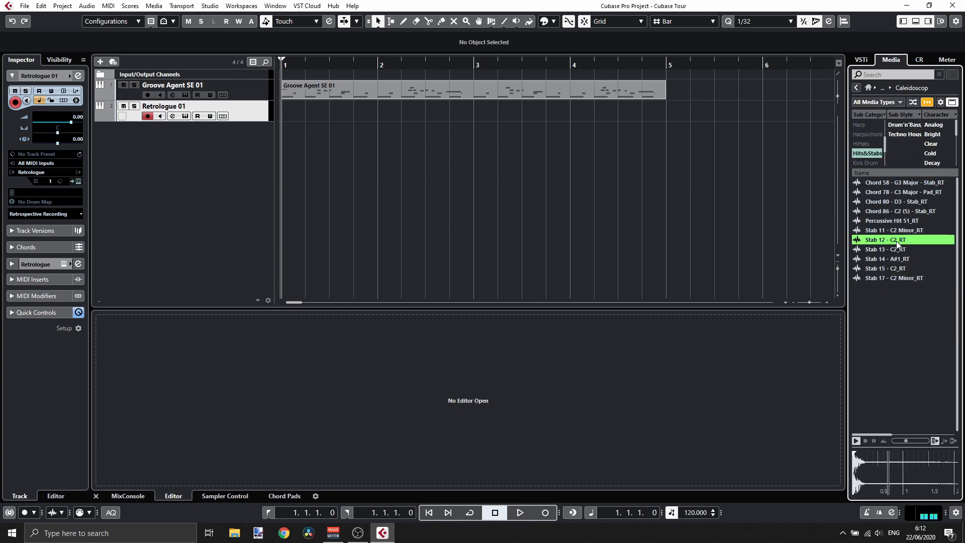
left_click(893, 250)
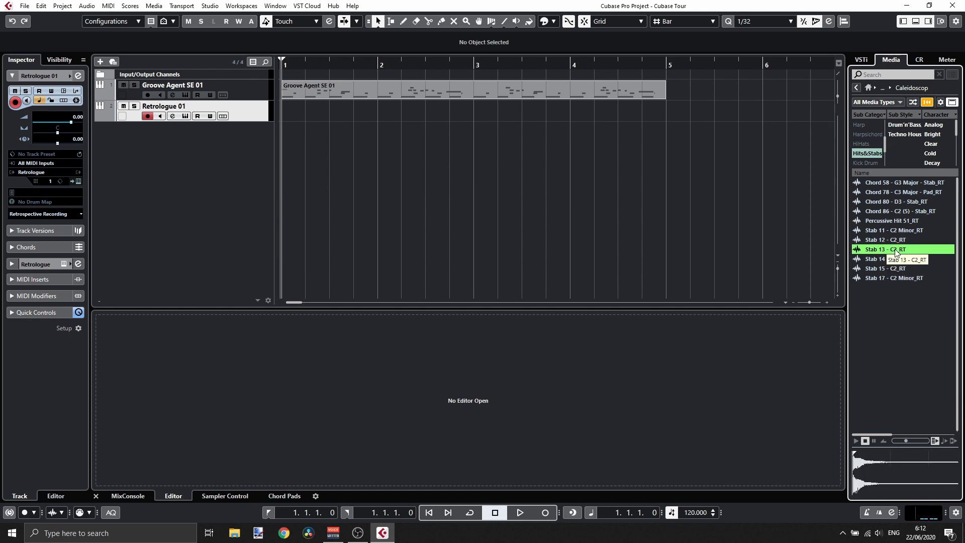
- Add Stab 13 - C2_RT to the project on a new audio track and move the event to bar 1
left_click_drag(896, 253, 375, 134)
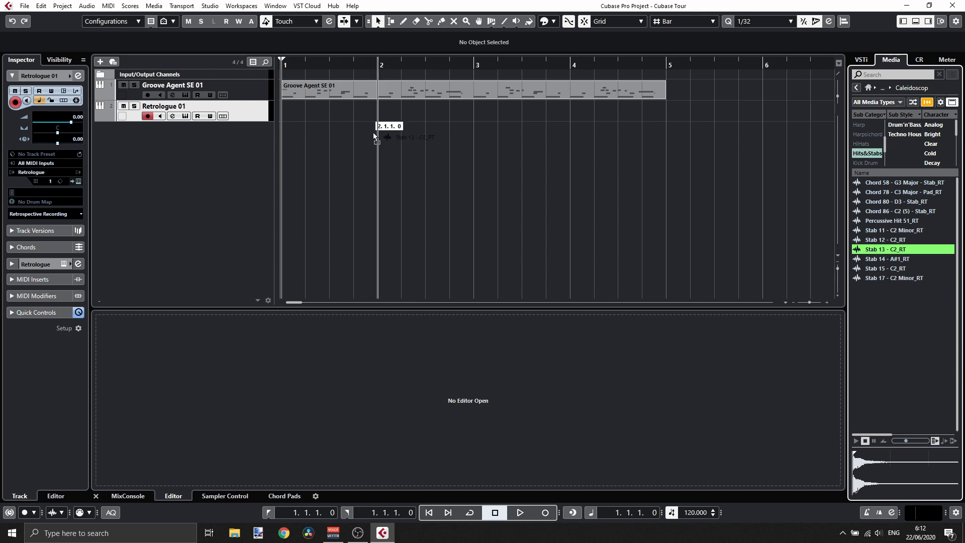
left_click_drag(375, 133, 373, 133)
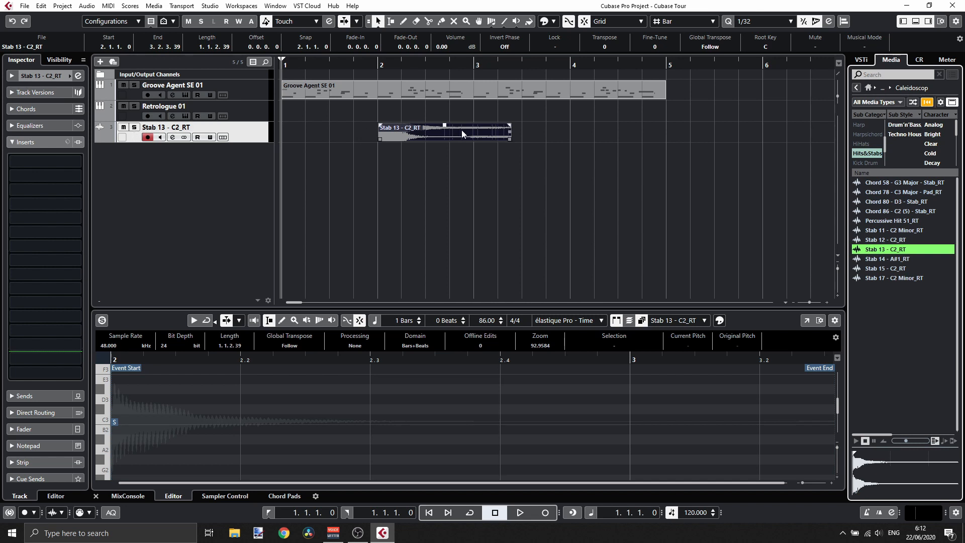
left_click_drag(464, 131, 416, 135)
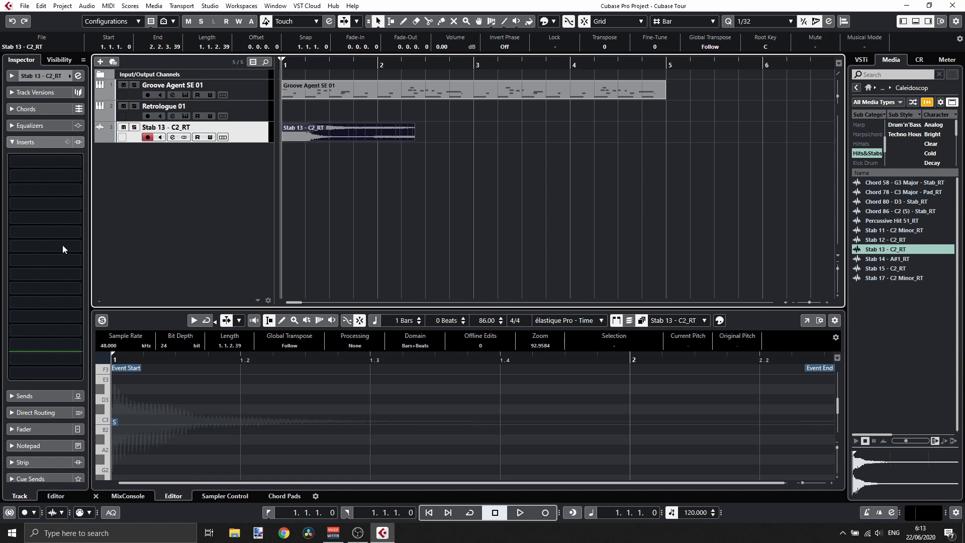
- Select the Groove Agent SE 01 track and lower its volume to about -11.1 dB
left_click(253, 119)
left_click(251, 127)
left_click(251, 111)
left_click(250, 94)
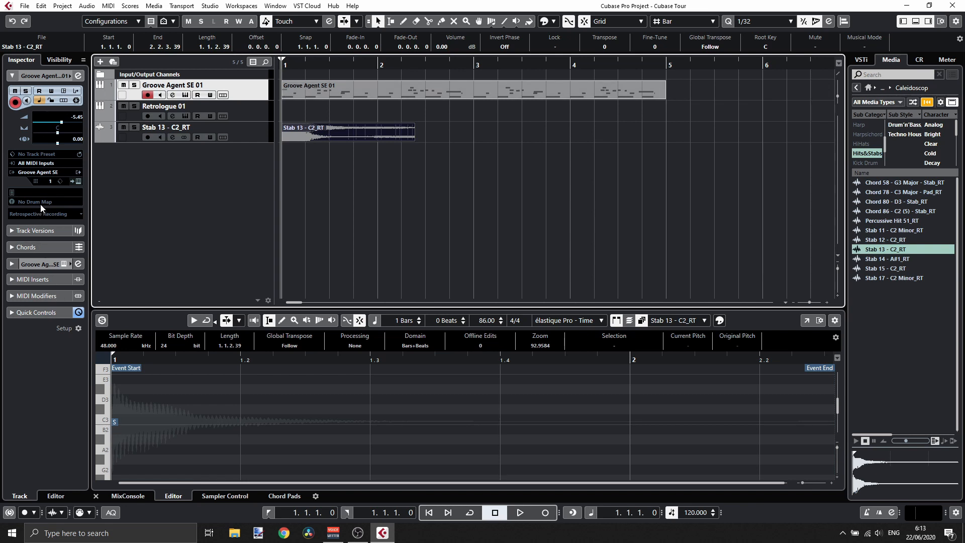
left_click(243, 117)
left_click(246, 96)
left_click_drag(63, 124, 55, 125)
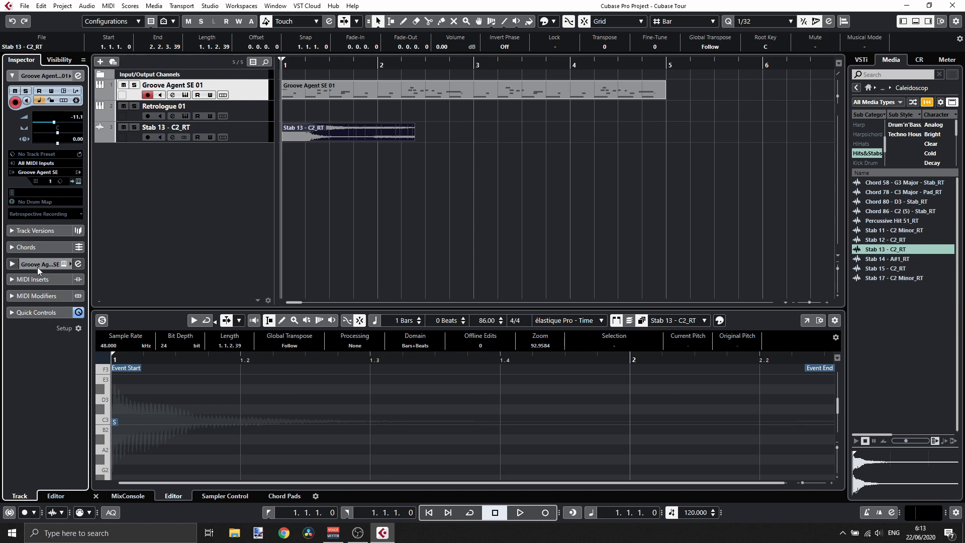
- Open the Chord Pads zone from the Chords inspector section and audition the chord pads
left_click(23, 245)
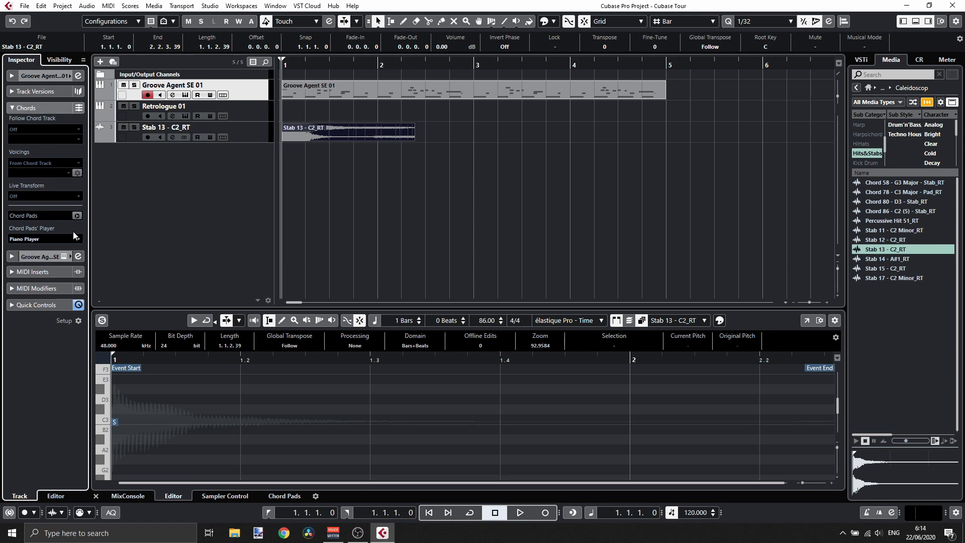
left_click(76, 216)
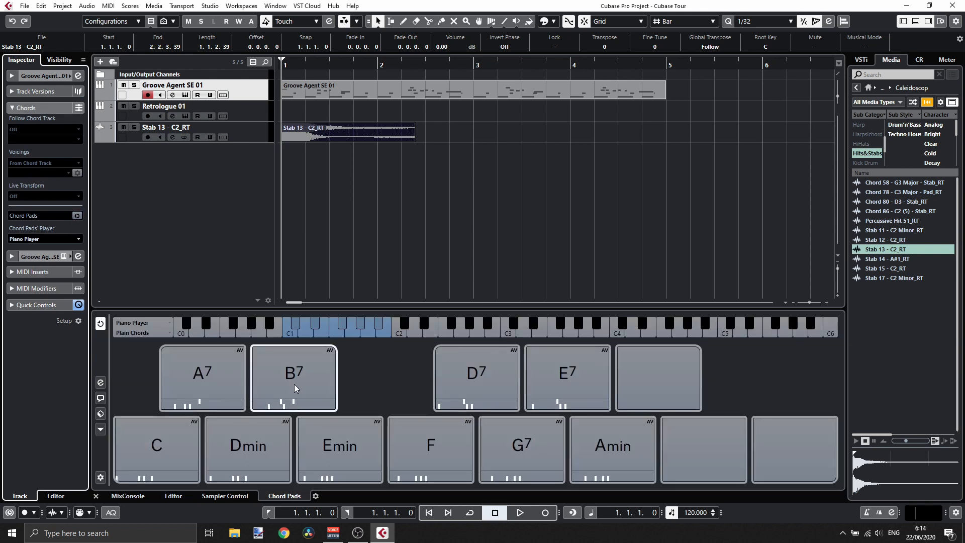
left_click(250, 433)
left_click(190, 396)
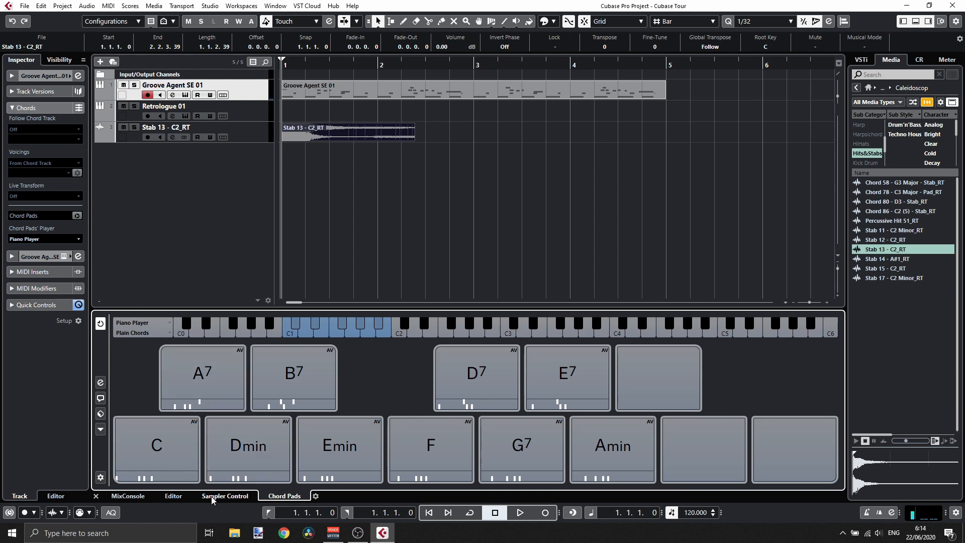
- Switch the lower zone to the MixConsole and expand the Groove Agent SE 01 inspector section
left_click(143, 496)
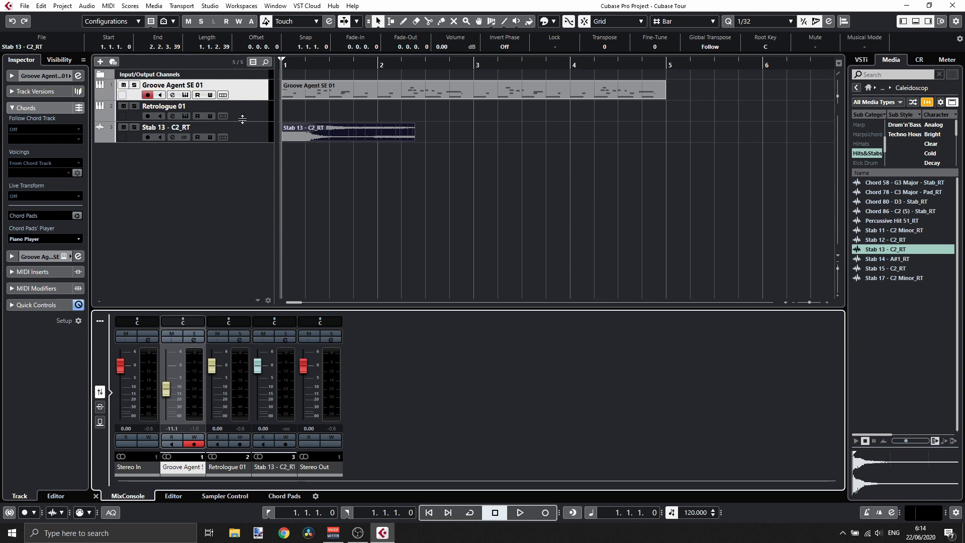
left_click(29, 75)
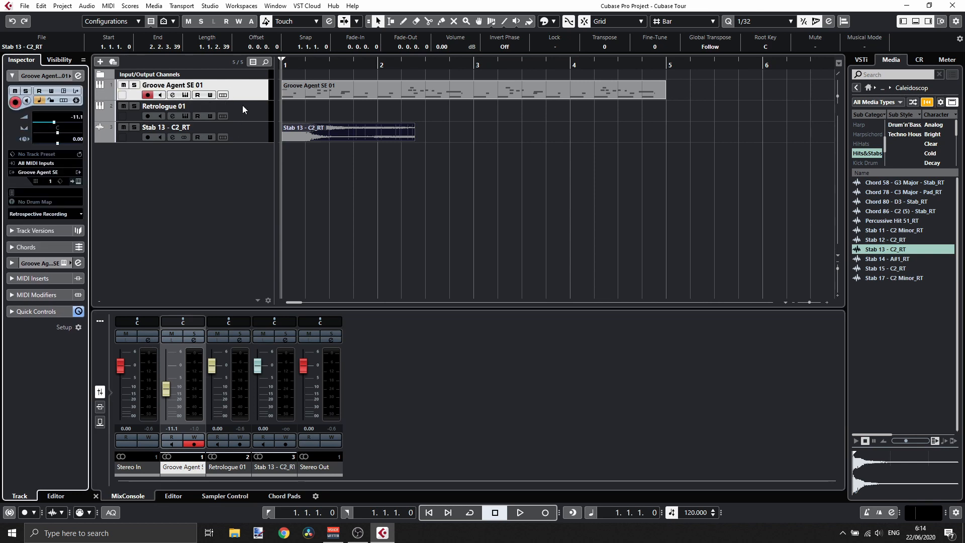
- Solo the Stab 13 - C2_RT audio track and briefly play it back
left_click(250, 132)
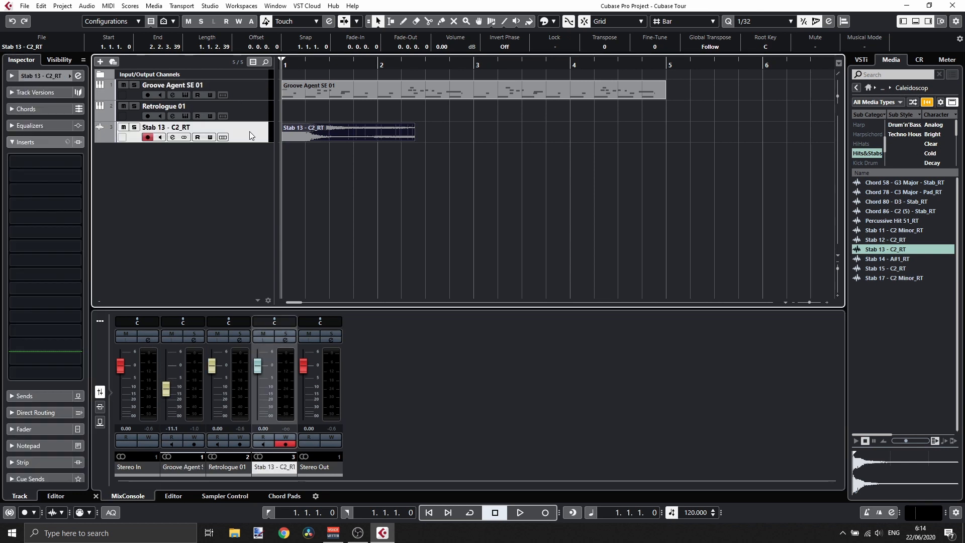
left_click(291, 132)
left_click(135, 127)
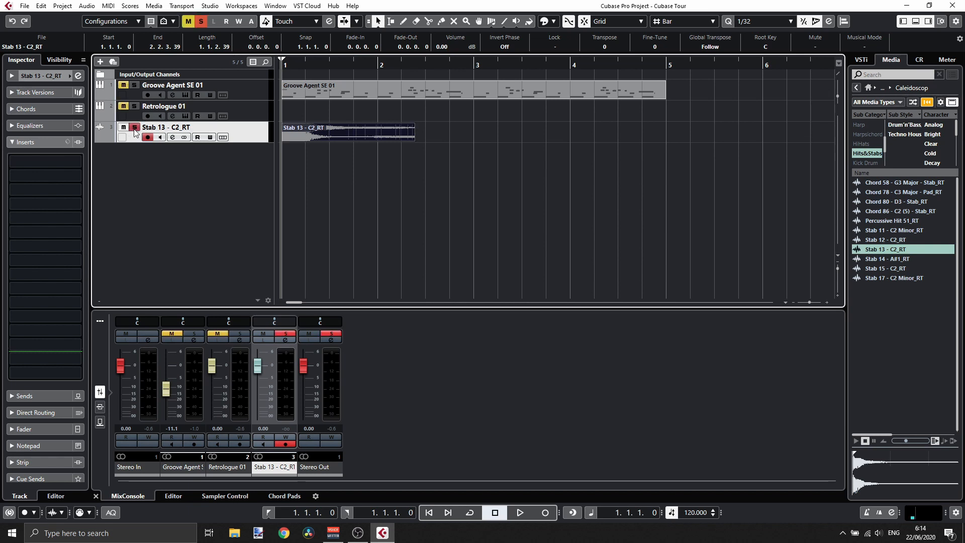
key("space")
key("space")
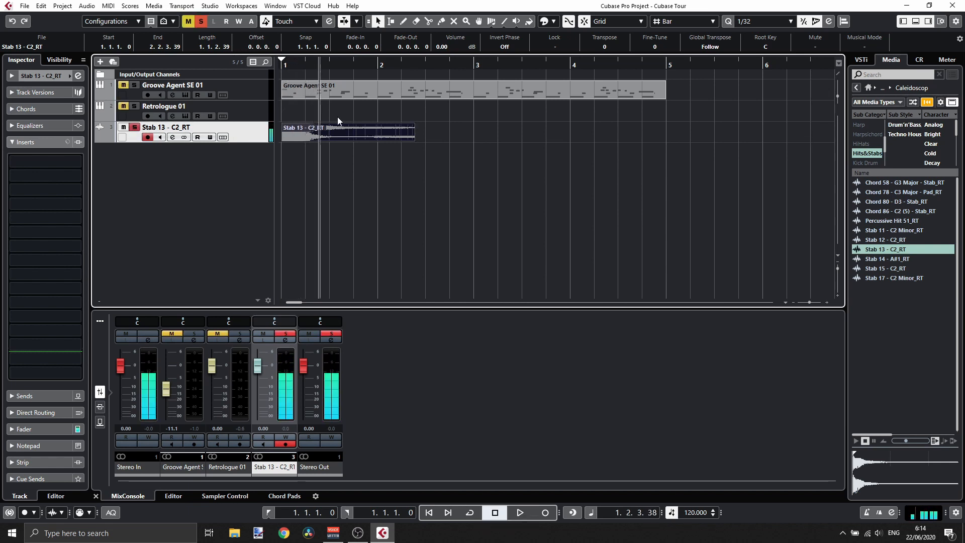
- Lower the Stab 13 - C2_RT track volume to about -9.06 dB
left_click(66, 76)
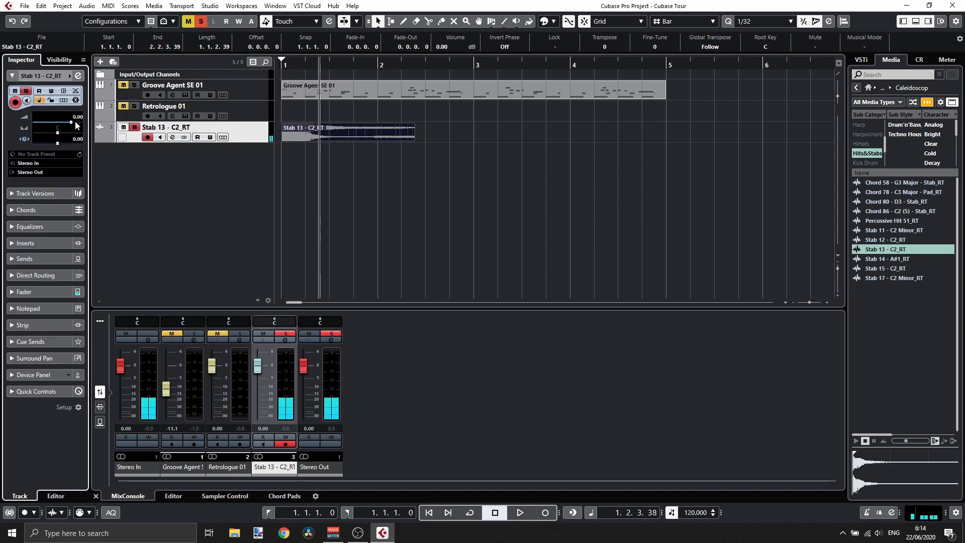
left_click_drag(73, 122, 57, 124)
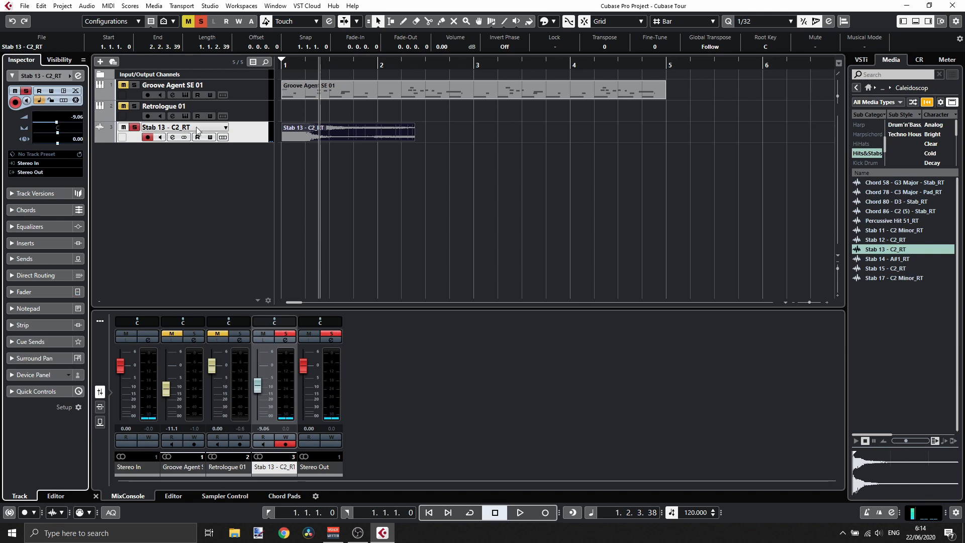
left_click(247, 133)
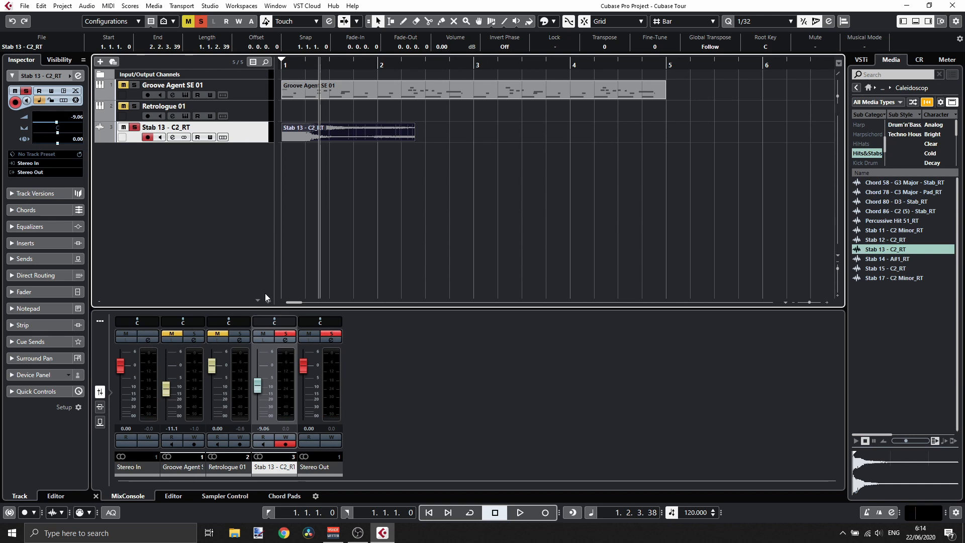
- Load the Stab 13 - C2_RT audio event into Sampler Control, creating a new sampler track
left_click(214, 498)
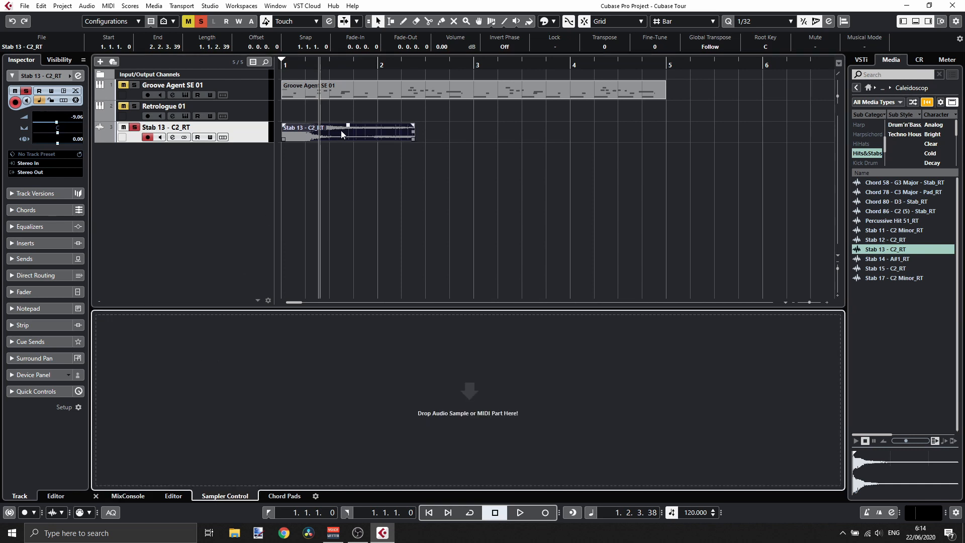
left_click_drag(342, 134, 465, 396)
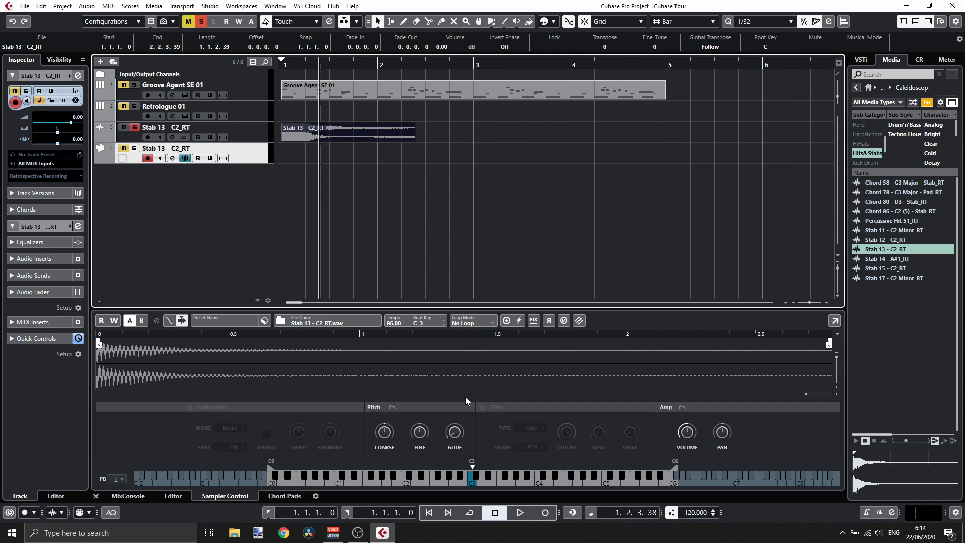
- Deactivate solo and return the project cursor to bar 1
left_click(201, 21)
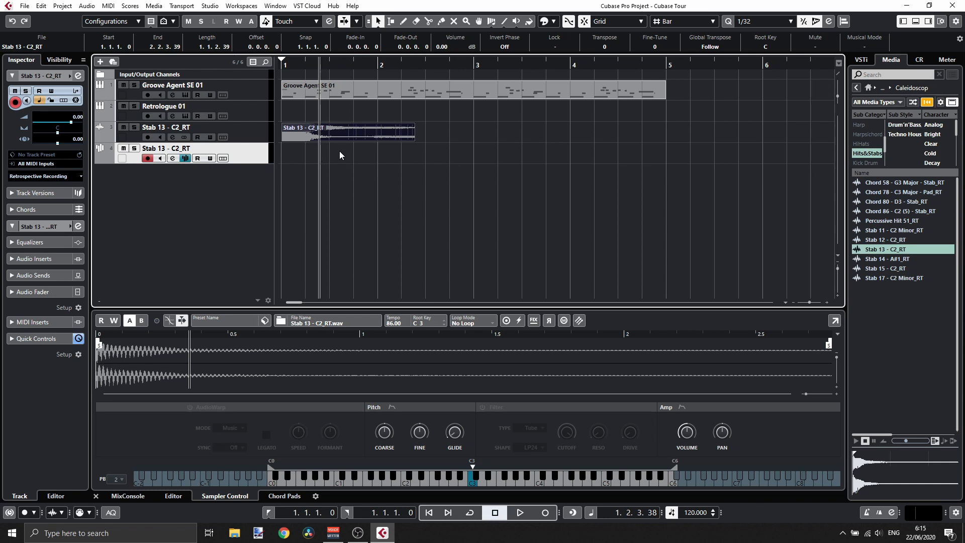
left_click_drag(341, 64, 273, 62)
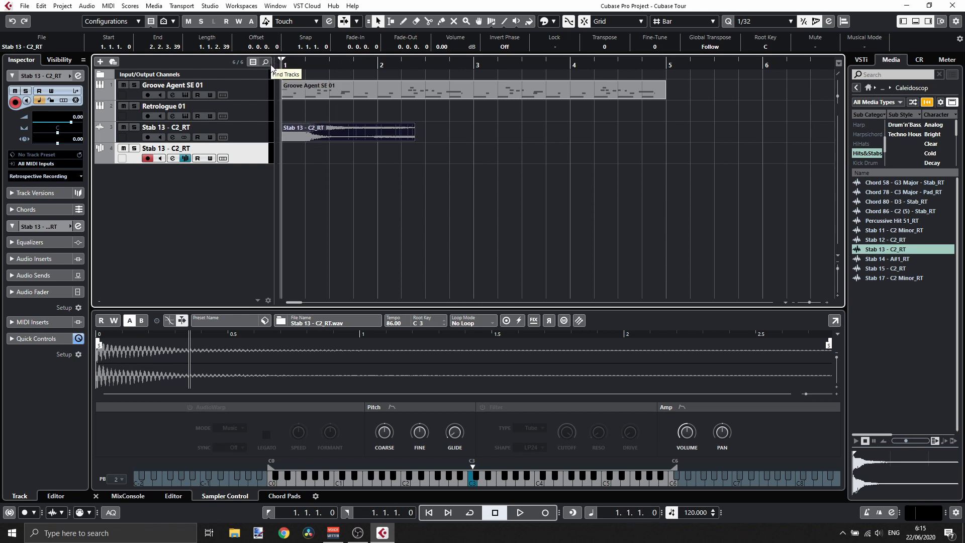
left_click(311, 91)
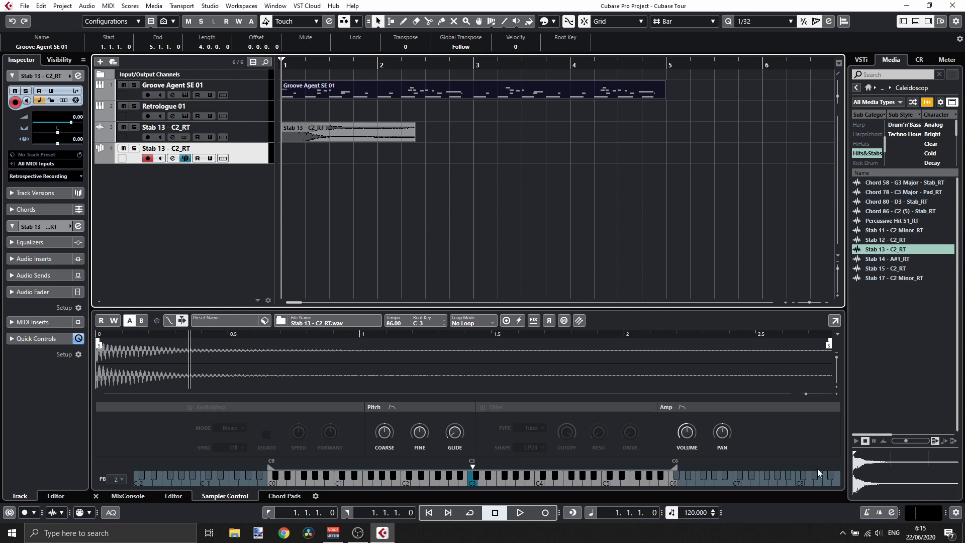
- Activate the metronome click and the count-in
left_click(872, 513)
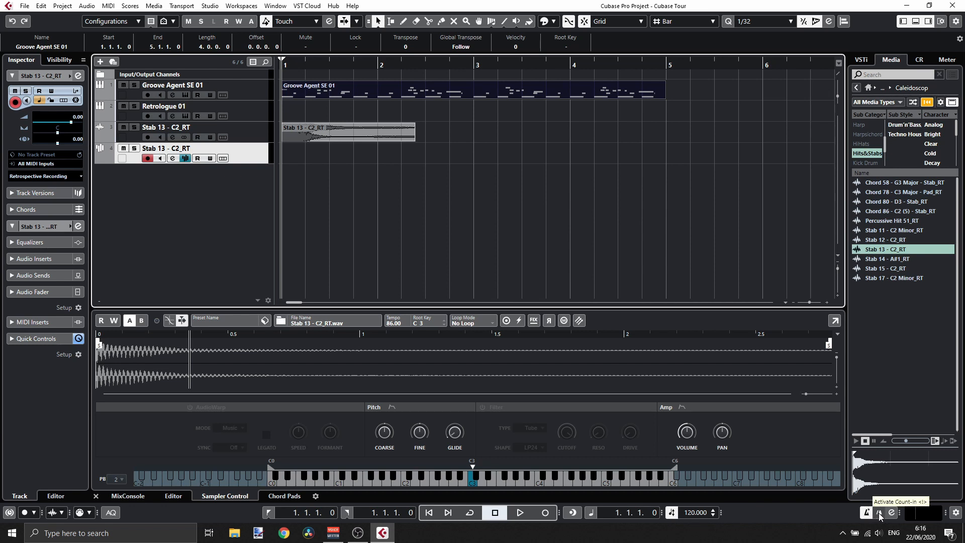
left_click(879, 514)
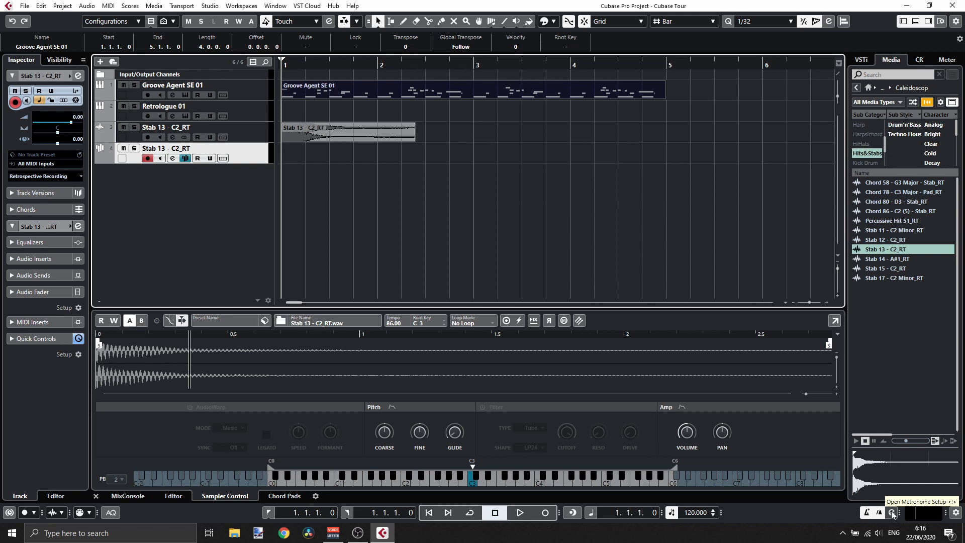
- Open Metronome Setup, review its General, Click Sounds and Click Patterns tabs, and close it
left_click(892, 514)
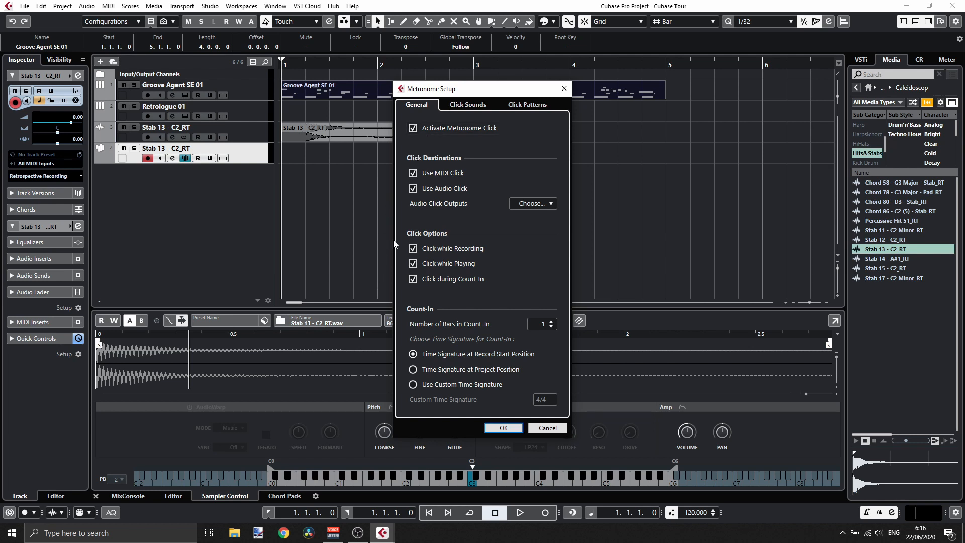
left_click(459, 106)
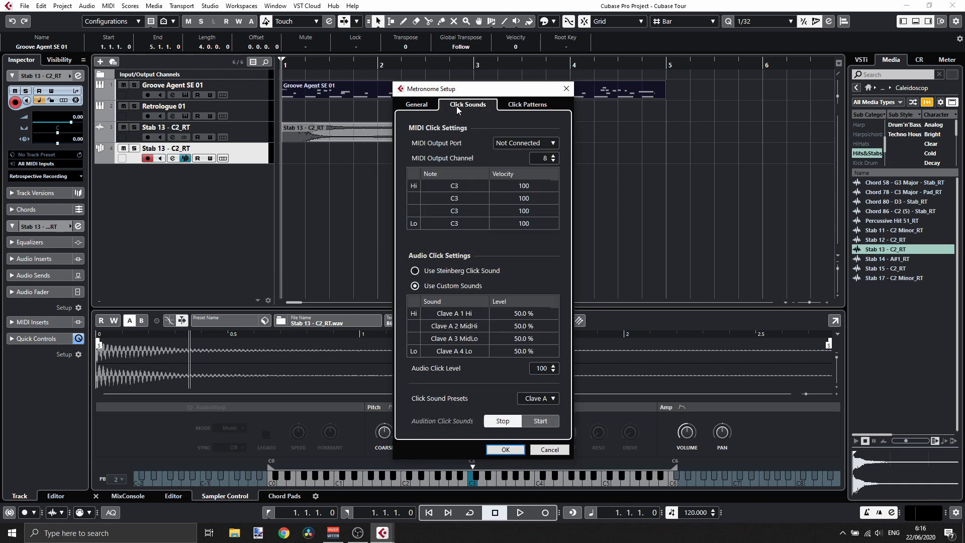
left_click(515, 106)
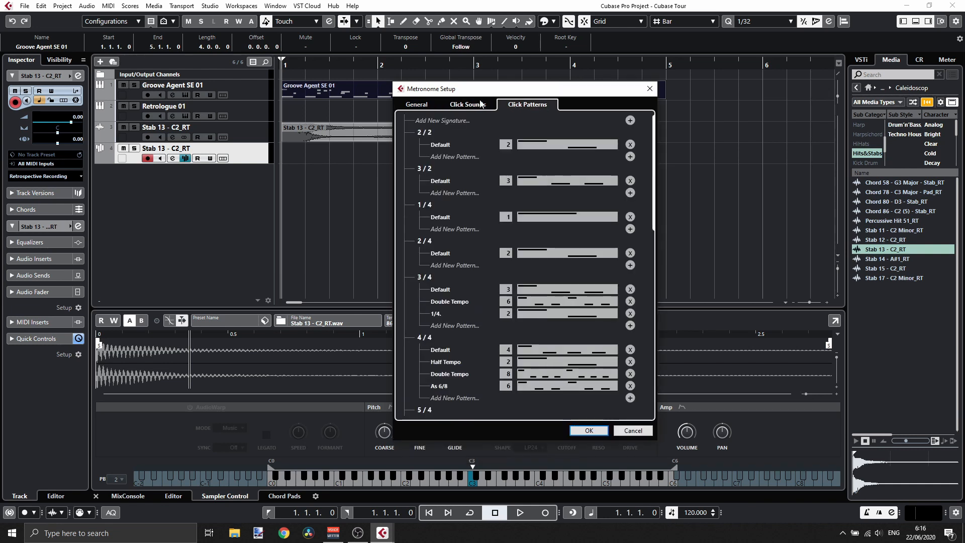
left_click(416, 106)
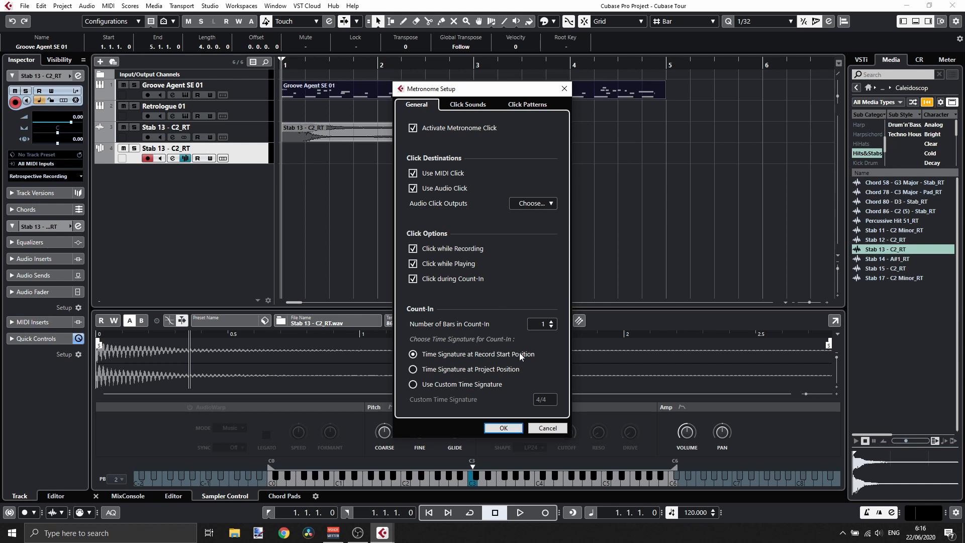
left_click(555, 430)
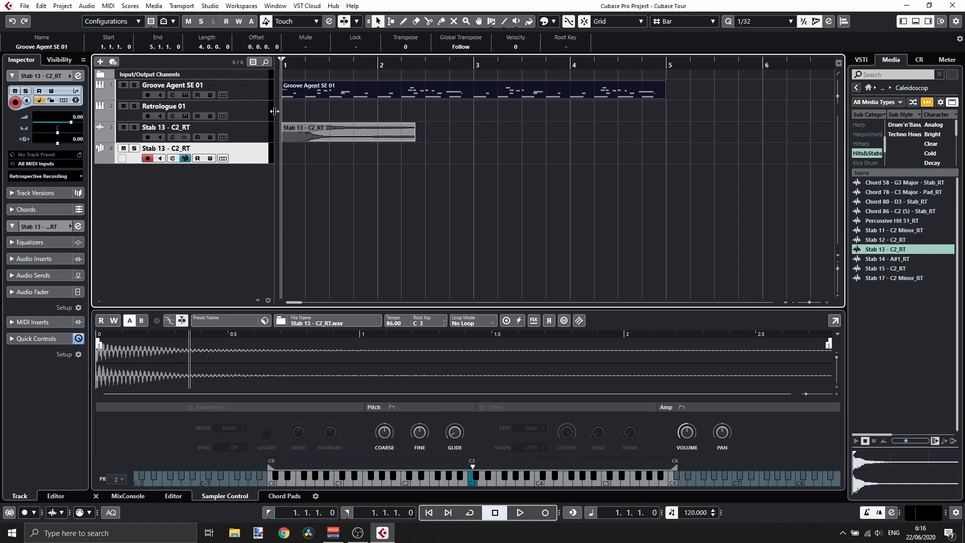
- Record a MIDI part on the Stab 13 - C2_RT sampler track starting at bar 1
left_click(546, 513)
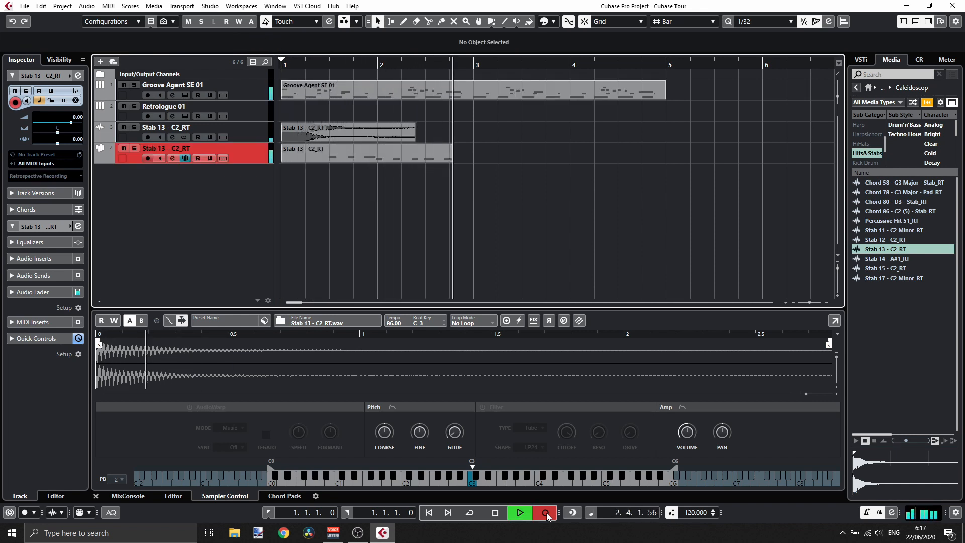
key("space")
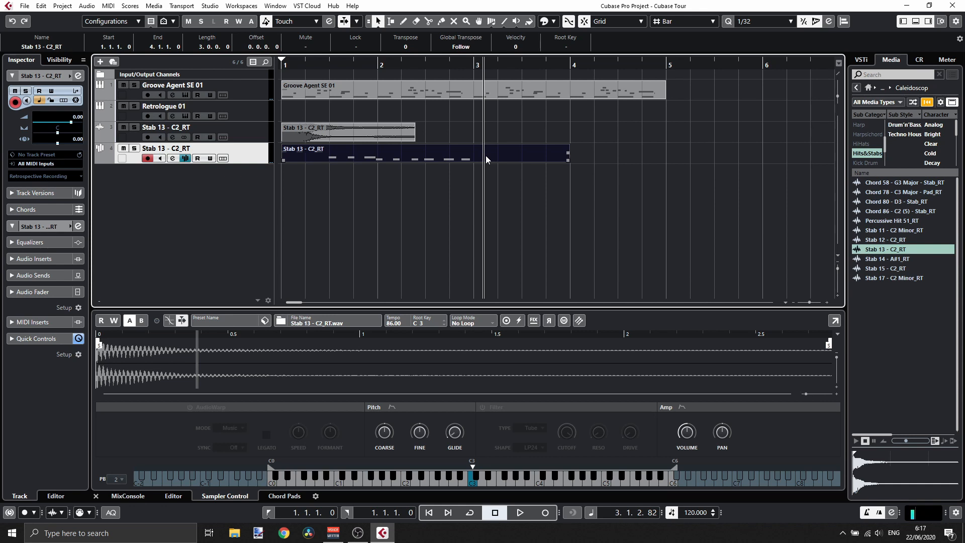
- Open the recorded part in the Key Editor and resize its window to fit below the project
double_click(400, 157)
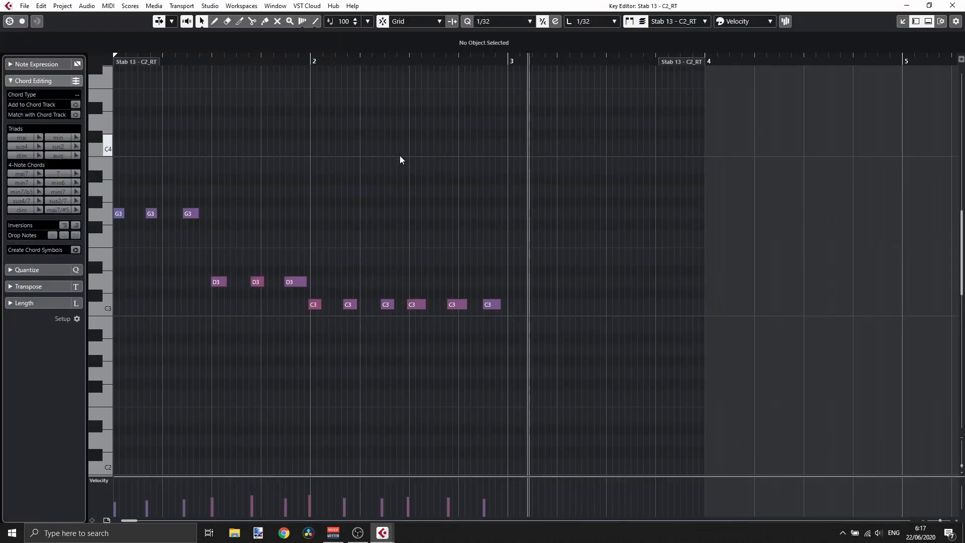
left_click(930, 6)
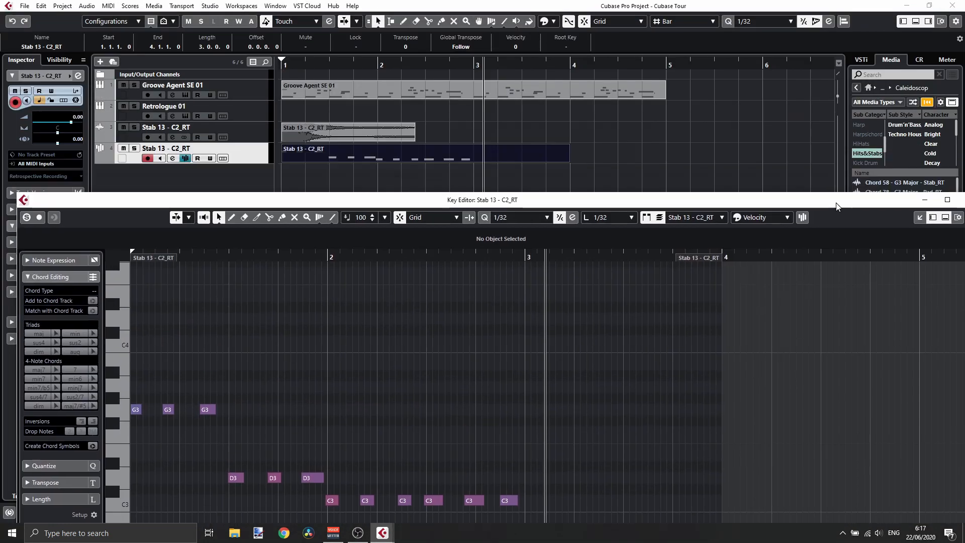
left_click(931, 24)
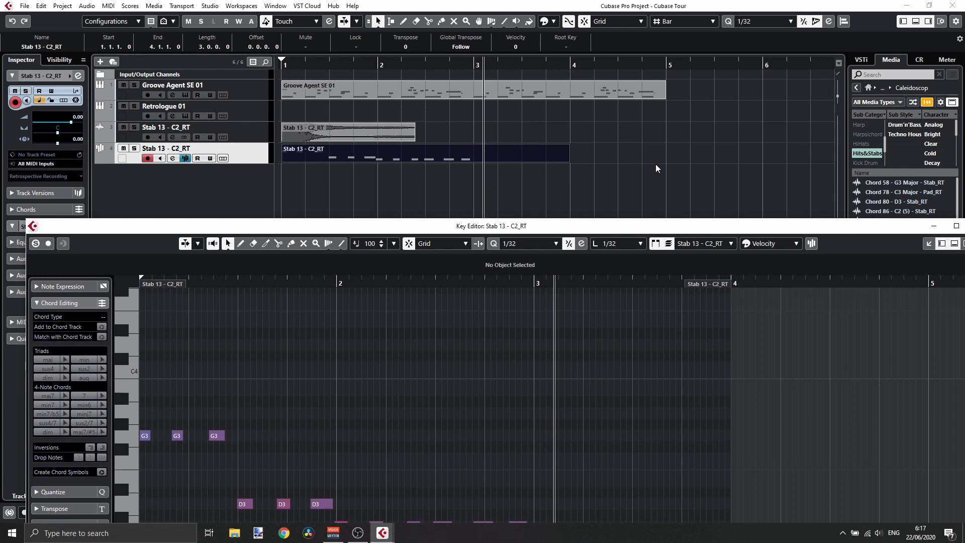
left_click_drag(575, 229, 632, 380)
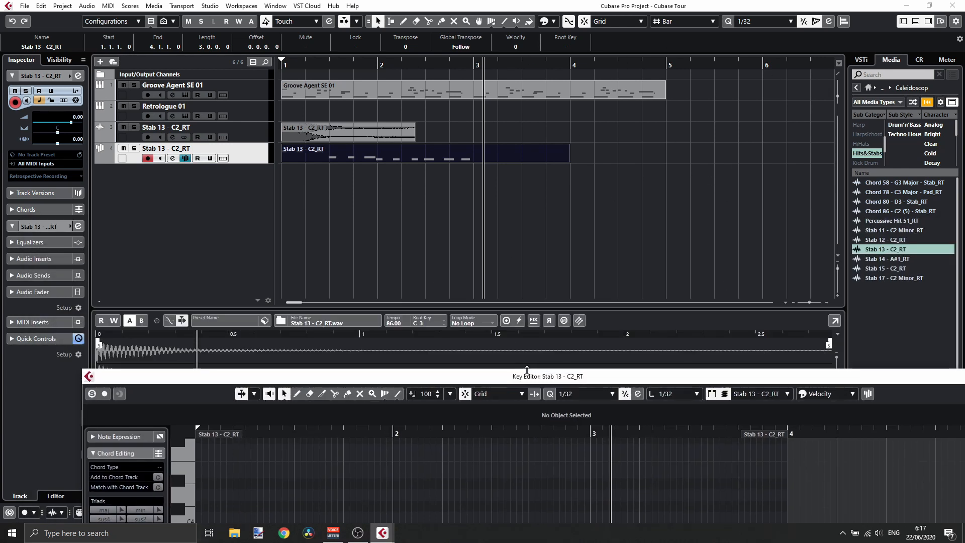
left_click_drag(529, 376, 552, 217)
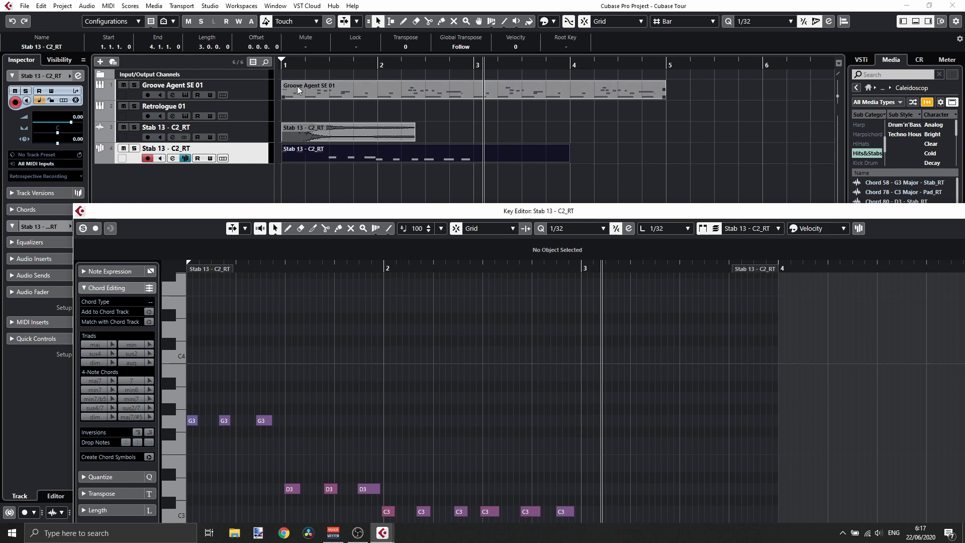
- Show the Groove Agent SE 01 part in the Key Editor and enlarge the editor window
left_click(357, 92)
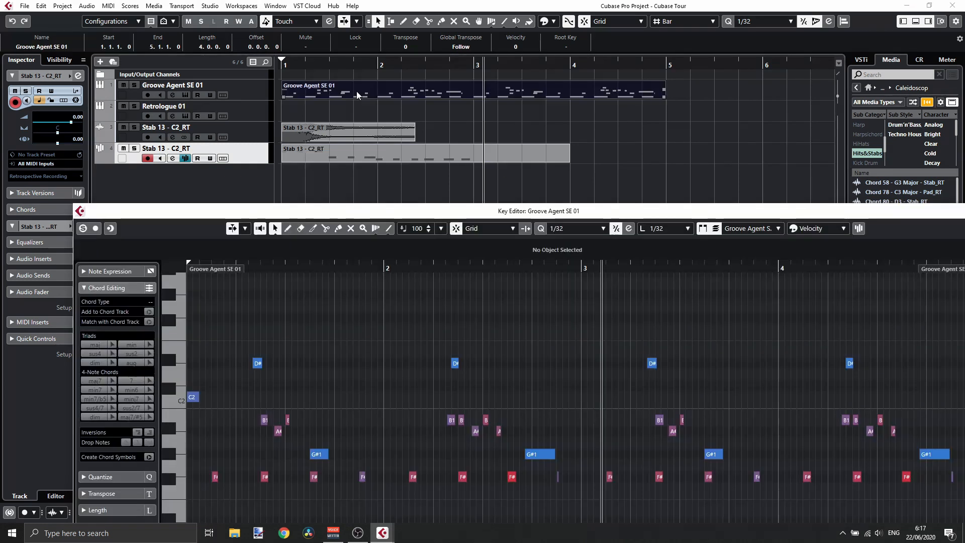
double_click(550, 213)
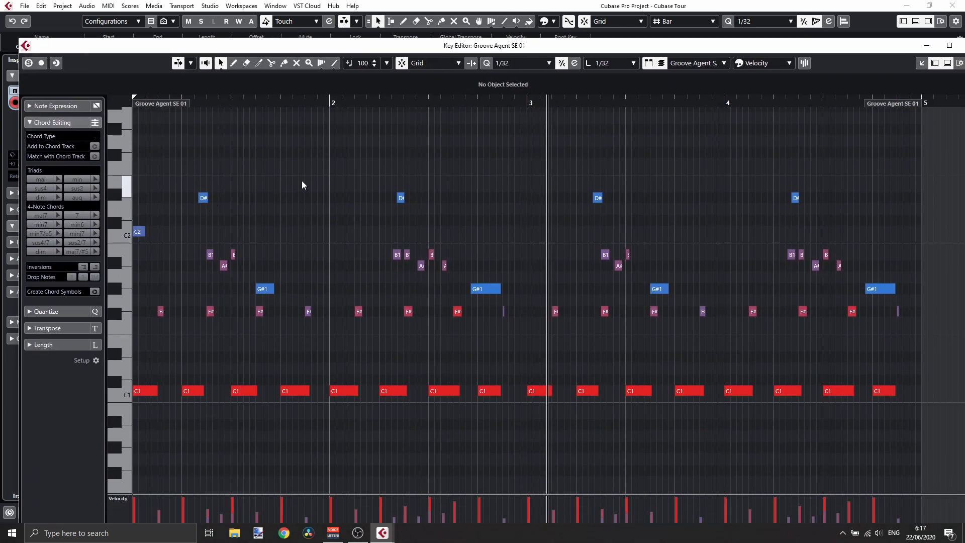
- Add an F2 note at bar 2 in the drum part, move it, and undo both edits
left_click(333, 166)
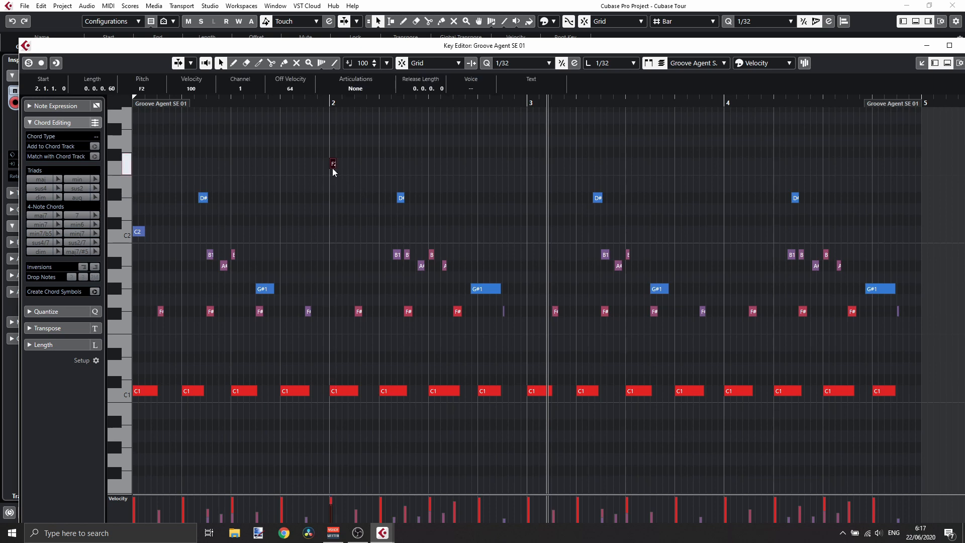
left_click_drag(335, 164, 379, 164)
key("ctrl+z")
key("ctrl+z")
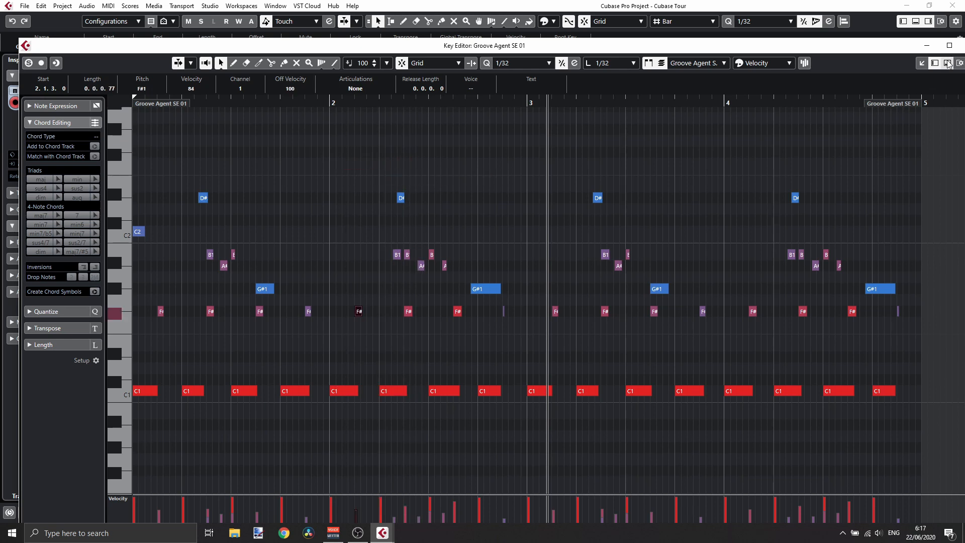
- Close the drum part's Key Editor and open the Stab 13 - C2_RT part in the Key Editor
left_click_drag(826, 49, 739, 60)
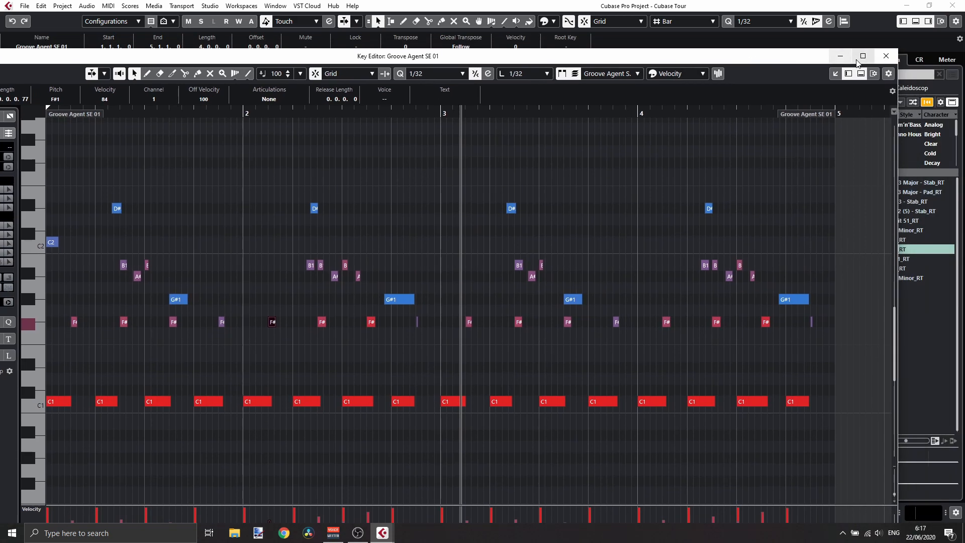
left_click(885, 55)
double_click(388, 152)
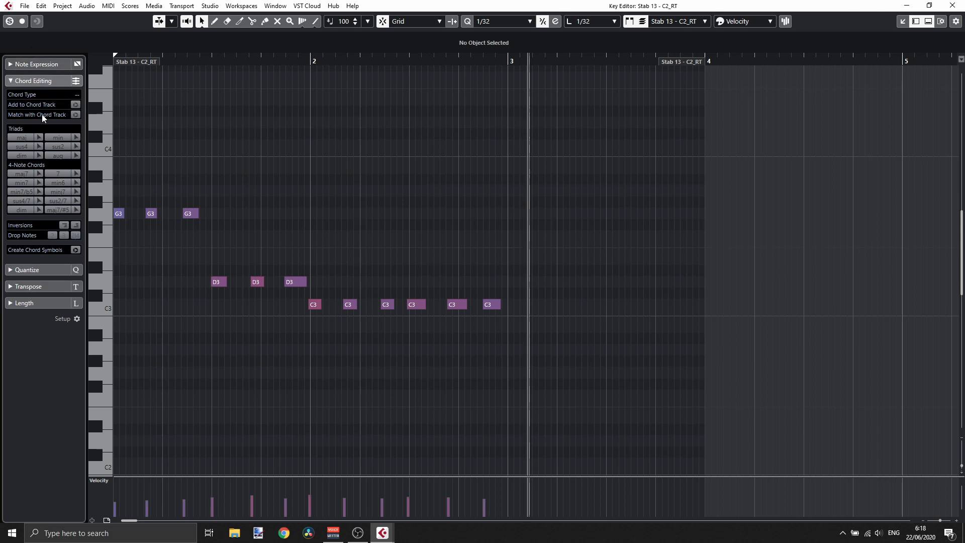
- Collapse Chord Editing, expand the Quantize section, and set the quantize grid and note length to 1/16
left_click(10, 81)
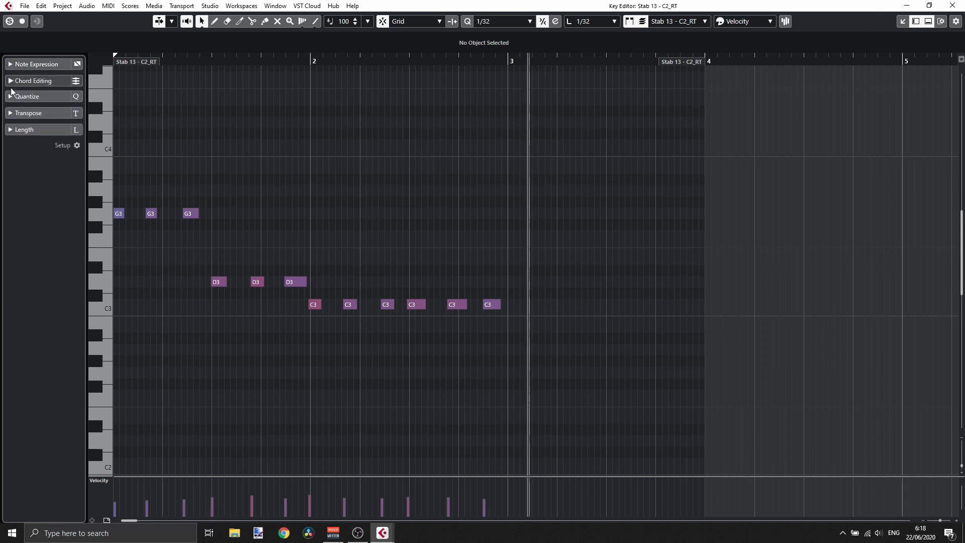
left_click(10, 96)
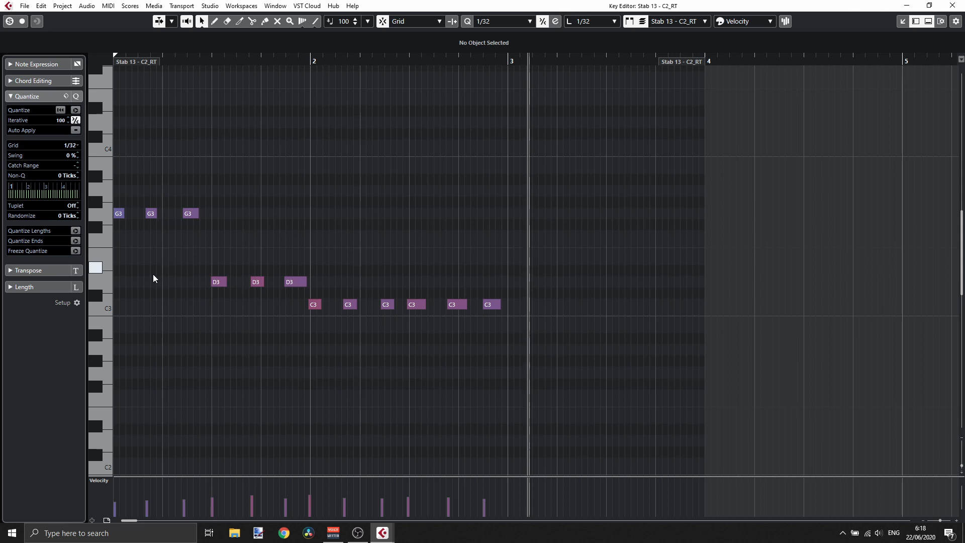
scroll(66, 158, "up", 1)
left_click_drag(102, 249, 64, 216)
left_click(78, 144)
left_click(93, 202)
left_click(584, 21)
left_click(595, 89)
- Add an A3 note in bar 2 and, with snapping switched off, nudge it off the grid
left_click(418, 190)
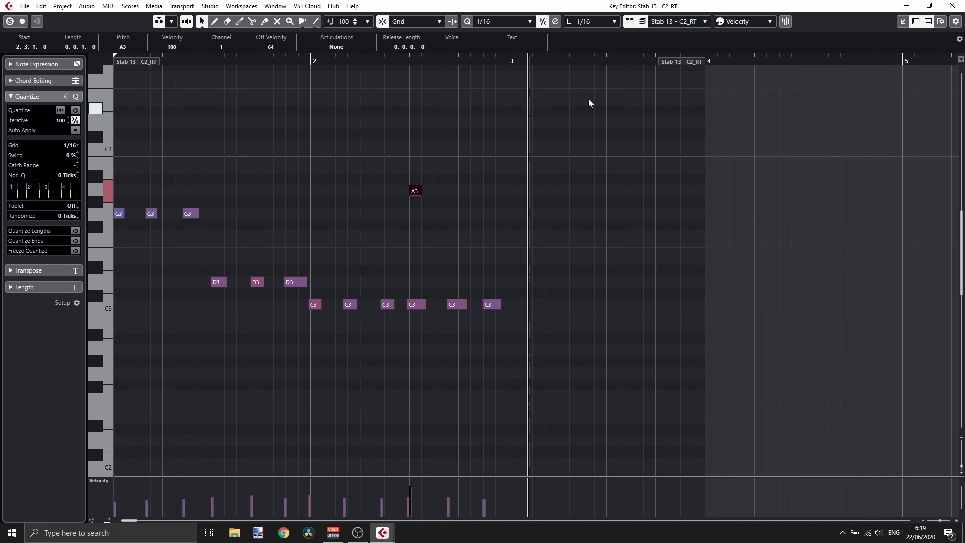
left_click(420, 22)
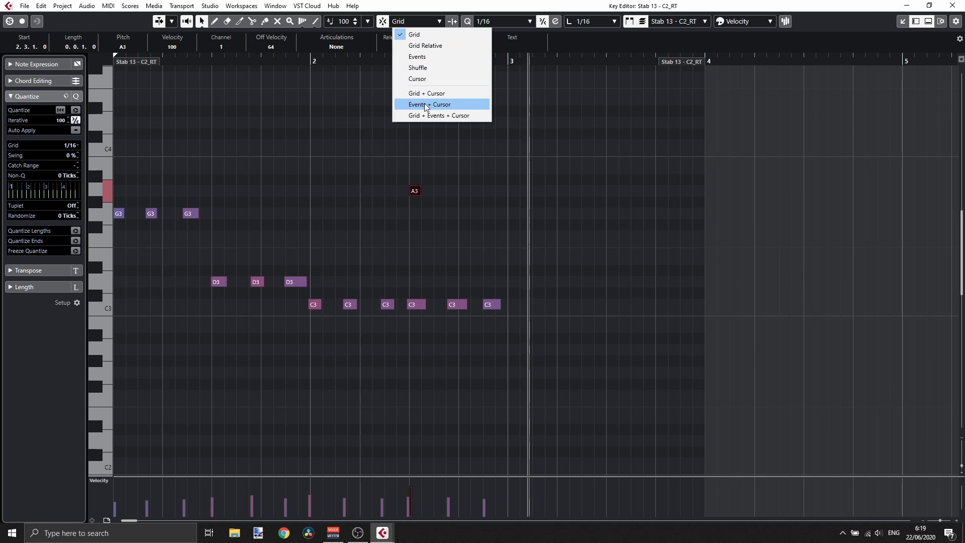
left_click(378, 126)
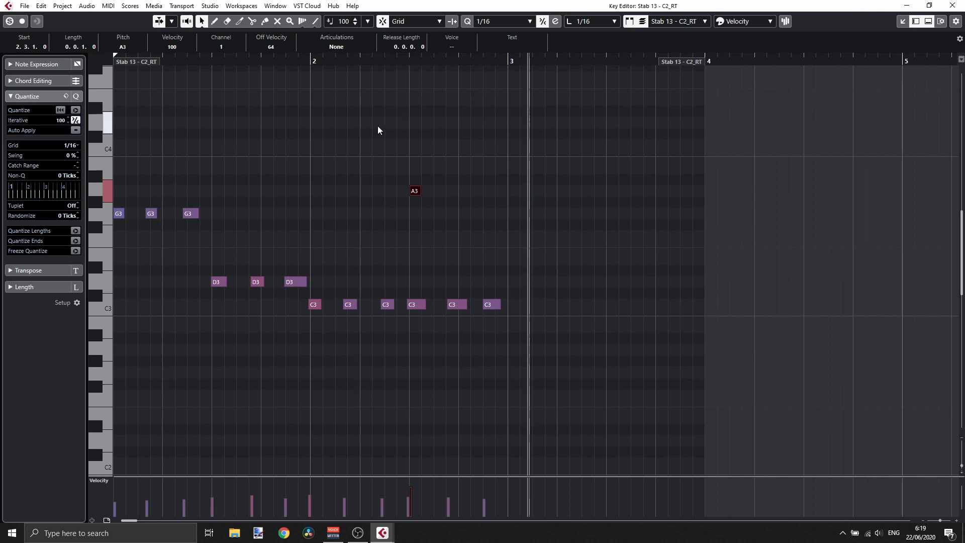
left_click(381, 22)
mouse_move(415, 190)
left_mouse_down()
mouse_move(404, 192)
mouse_move(416, 193)
left_mouse_up()
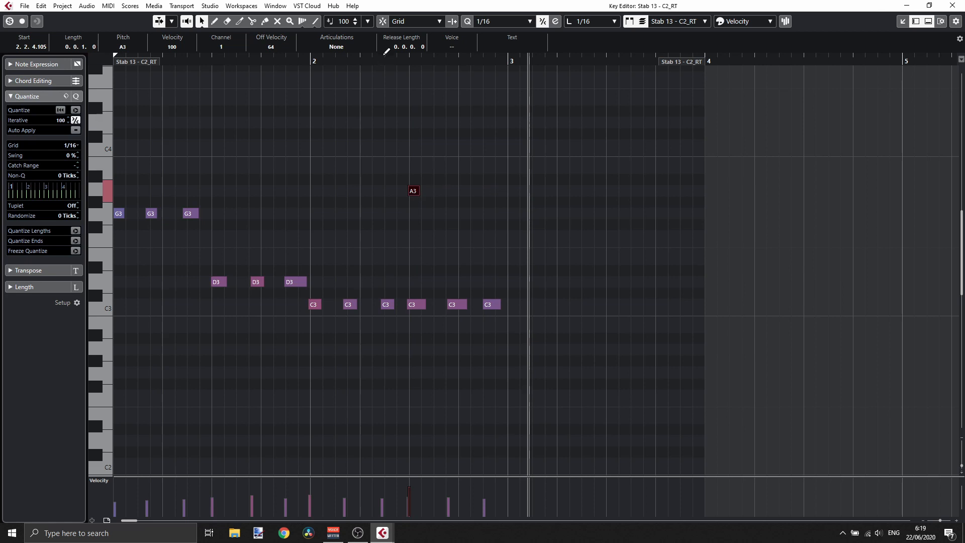
- Move the A3 note slightly again and delete it
right_click(415, 190)
left_click(412, 158)
left_click_drag(418, 190, 420, 191)
left_click(487, 195)
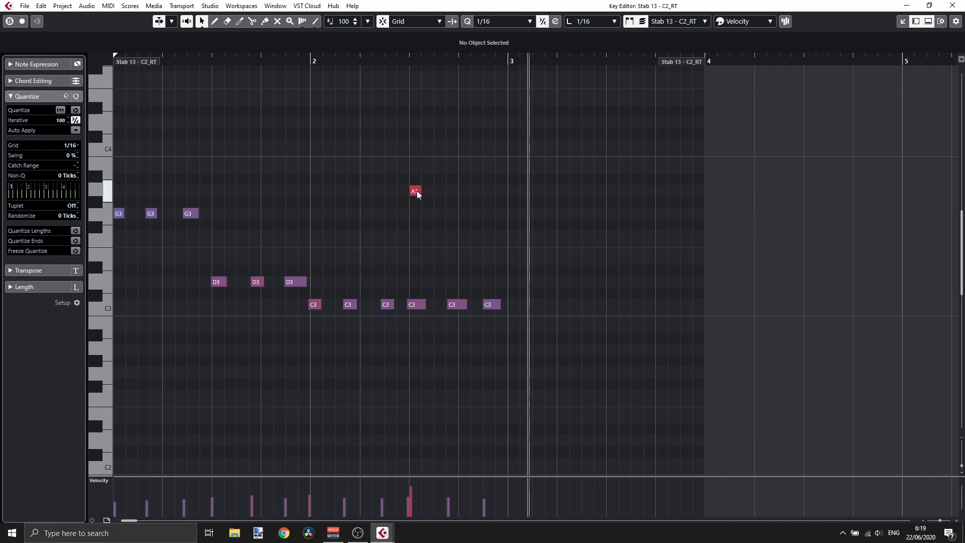
left_click(418, 191)
key("Delete")
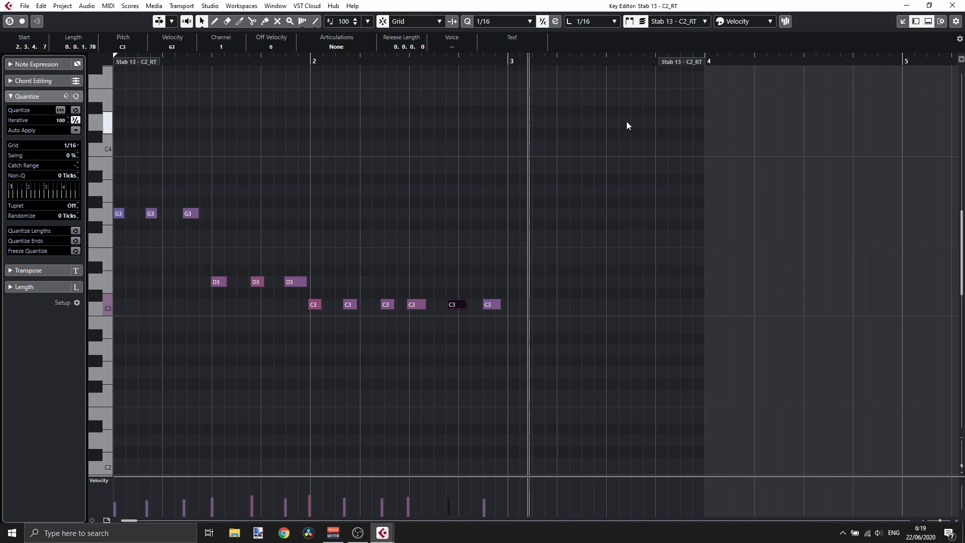
- Reposition the second G3 note in bar 1
left_click_drag(199, 158, 132, 162)
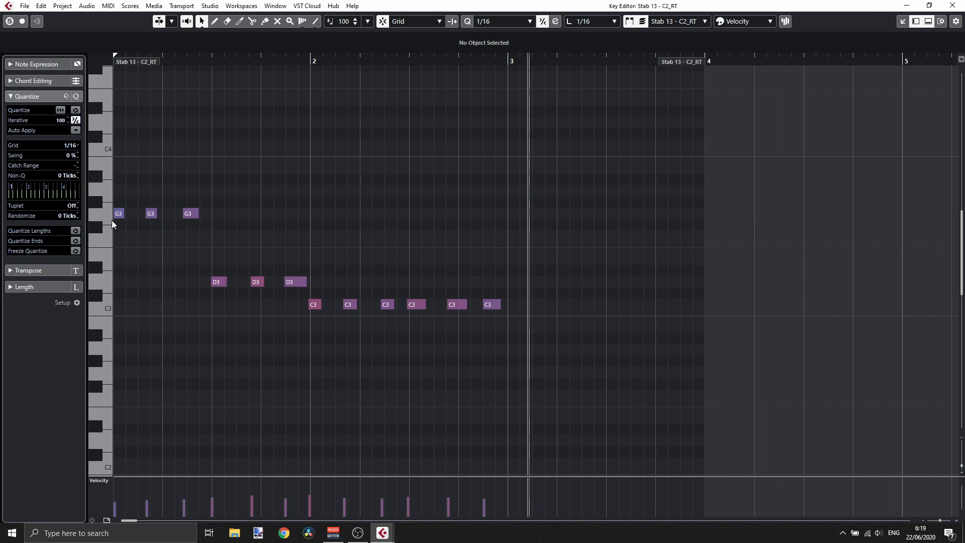
left_click(152, 213)
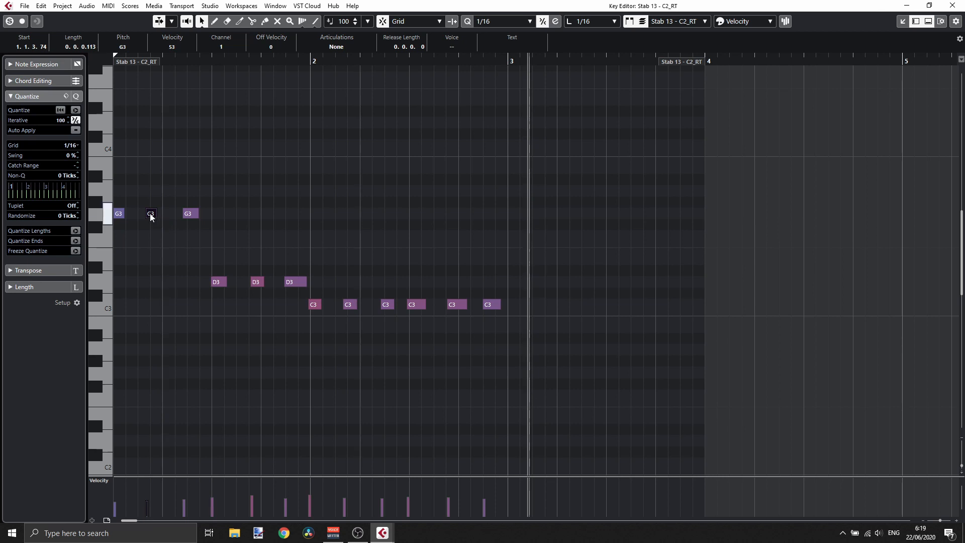
left_click_drag(153, 212, 193, 214)
- Select the three D3 notes and quantize them to the 1/16 grid
left_click_drag(188, 249, 295, 297)
left_click_drag(184, 249, 313, 286)
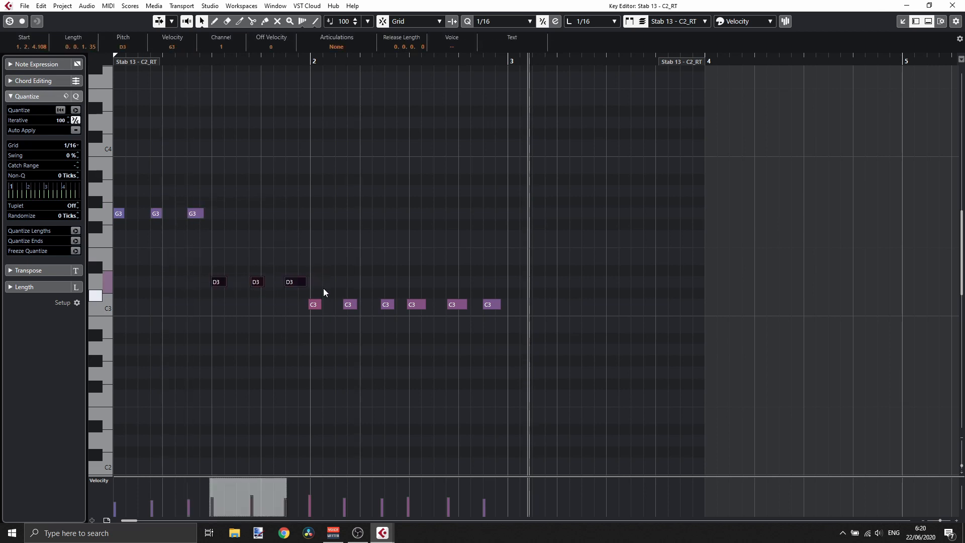
key("q")
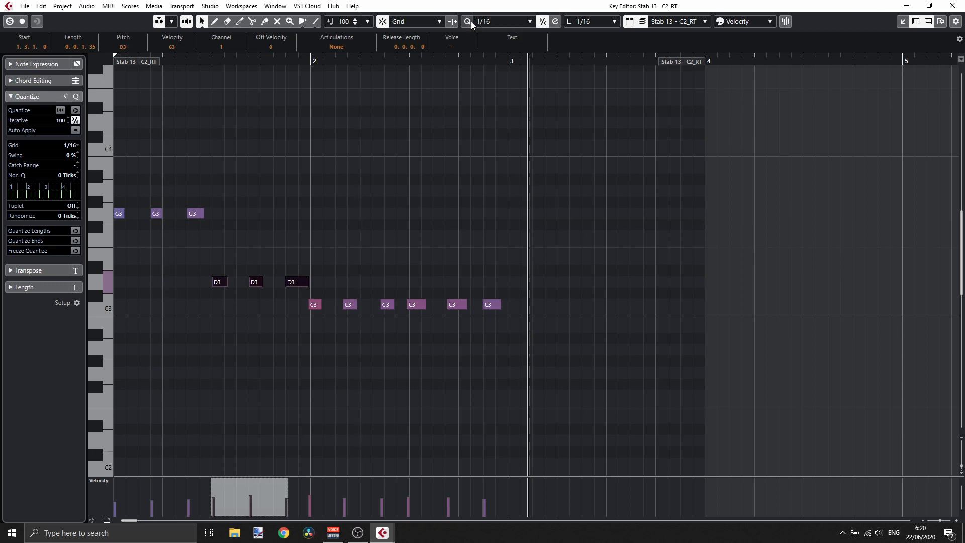
- Quantize the C3 notes in bar 2 and lengthen the last C3 note
left_click(555, 21)
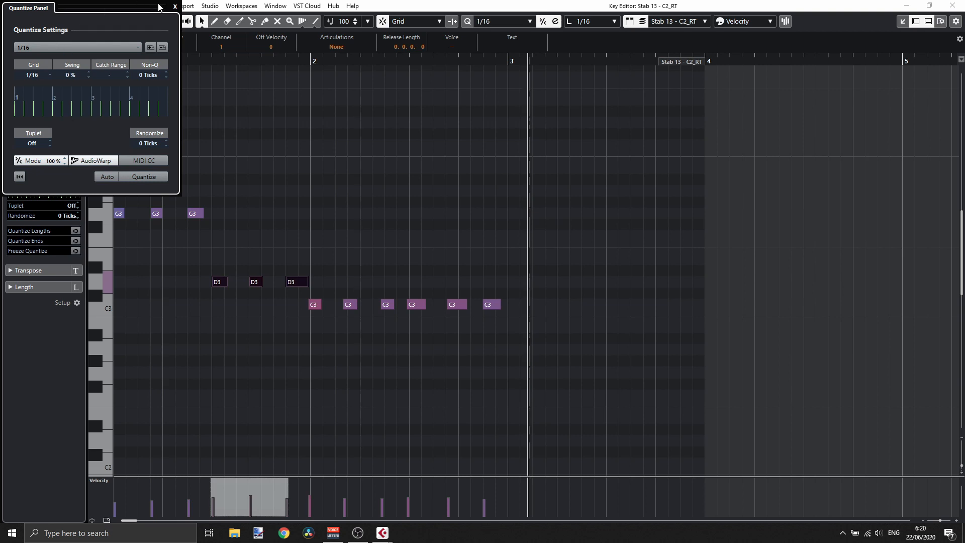
left_click(175, 7)
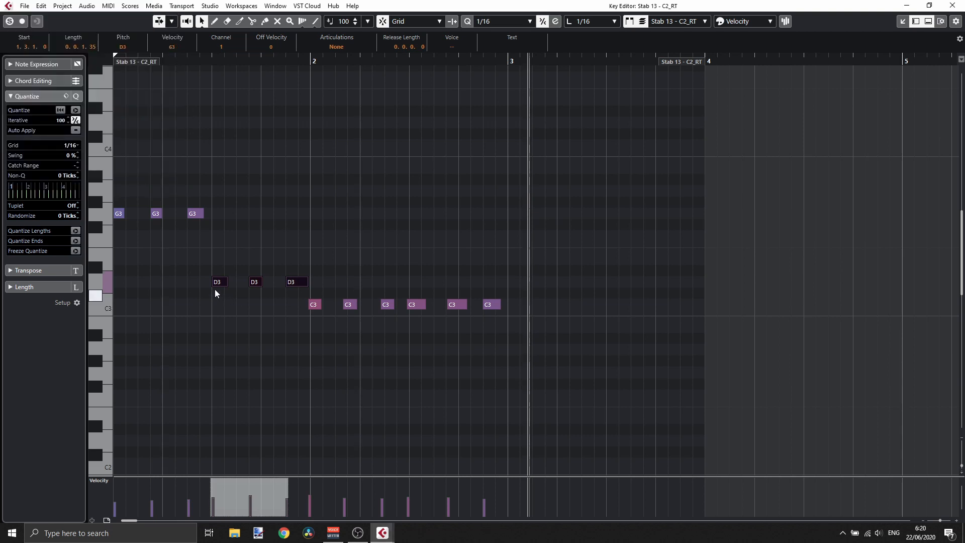
left_click_drag(290, 297, 490, 308)
key("q")
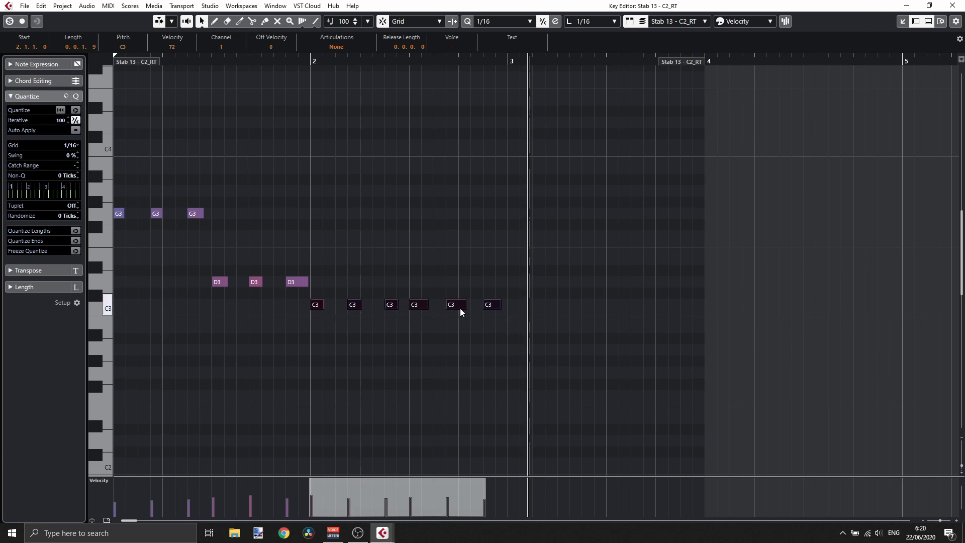
left_click_drag(460, 309, 507, 308)
left_click(450, 327)
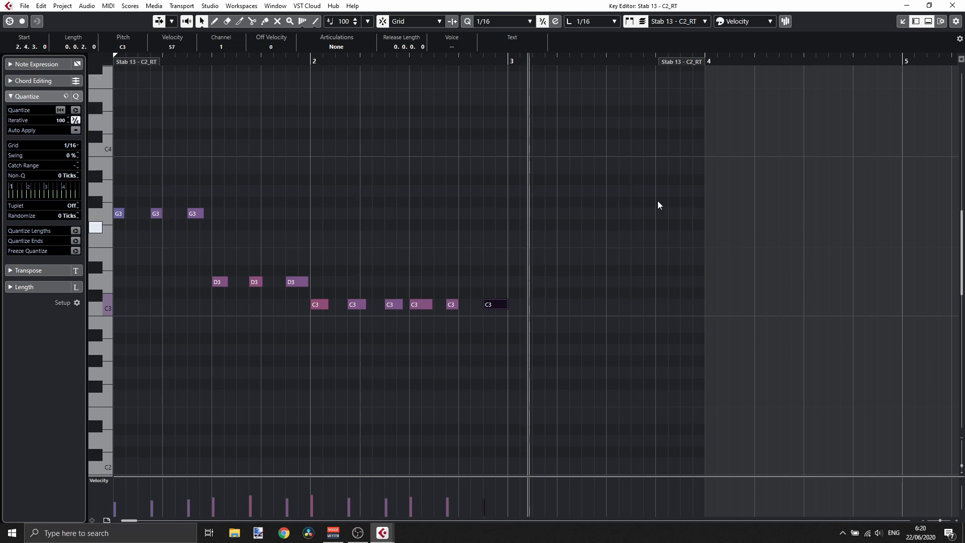
- Close the Key Editor and shorten the Stab 13 - C2_RT part to end at bar 3
left_click(953, 6)
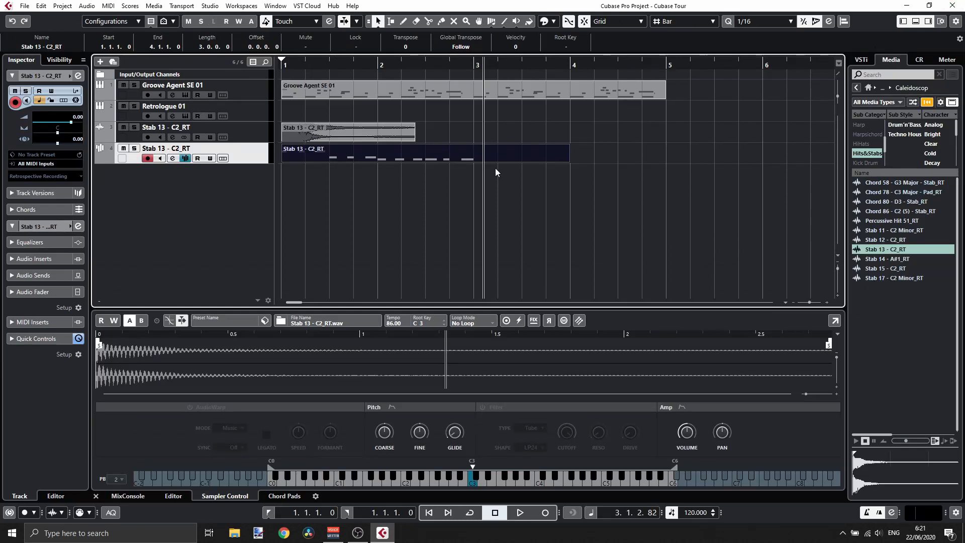
left_click_drag(569, 162, 492, 162)
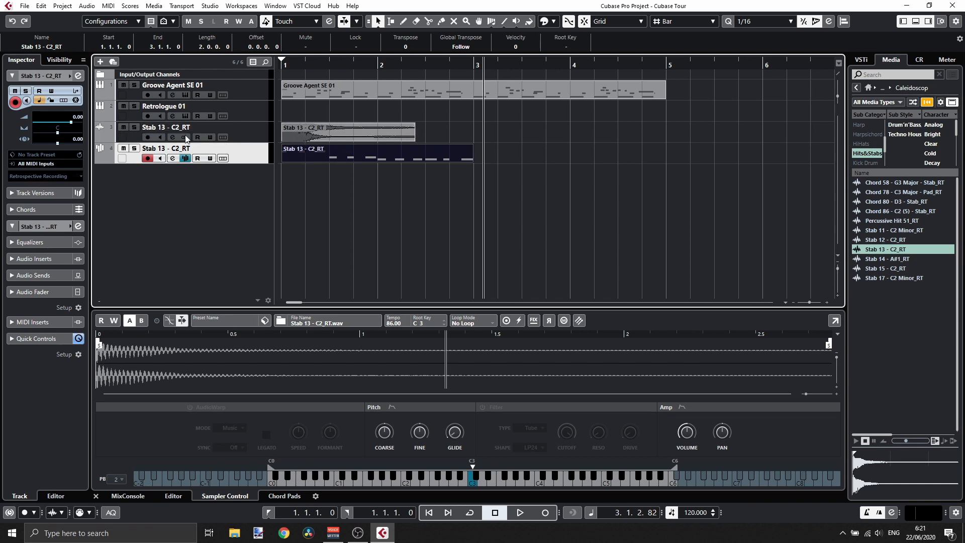
right_click(408, 152)
left_click(401, 149)
right_click(366, 150)
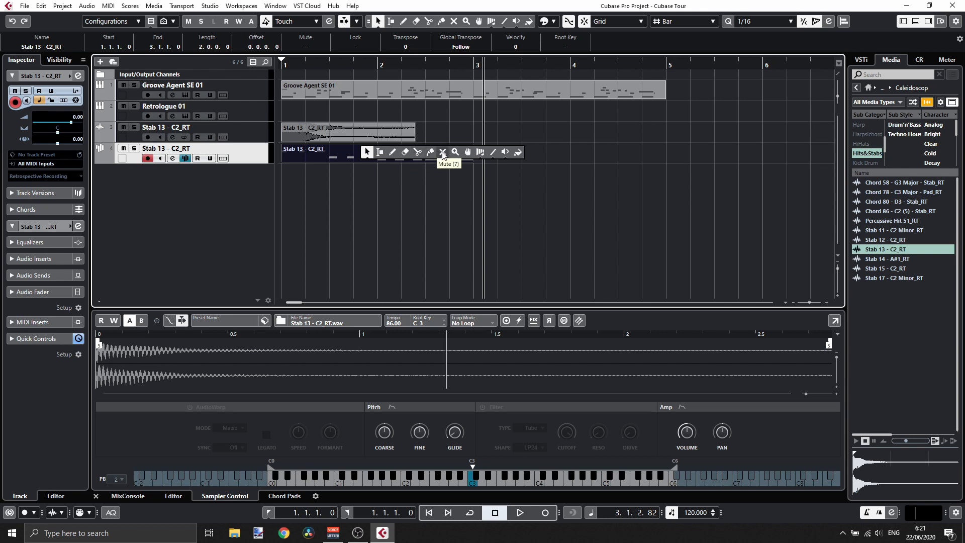
left_click(370, 151)
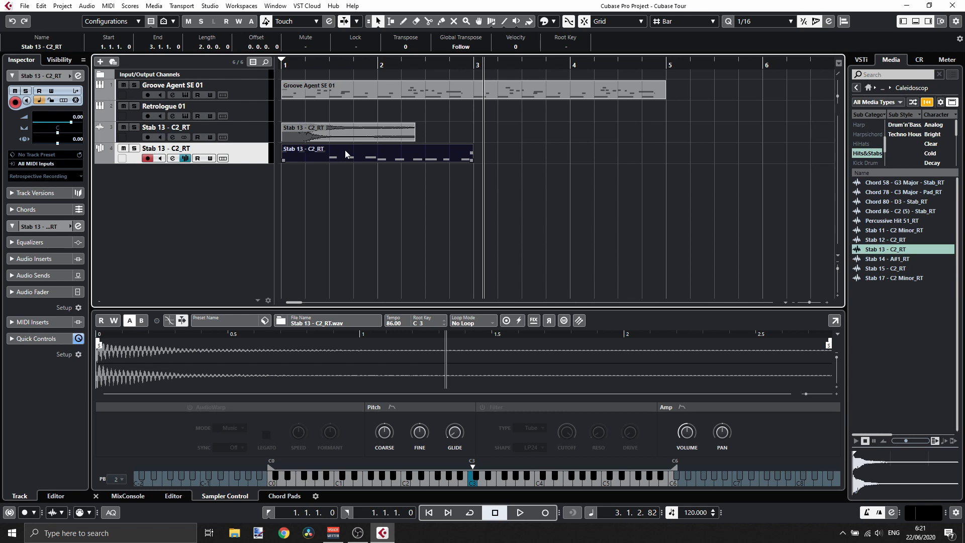
right_click(346, 153)
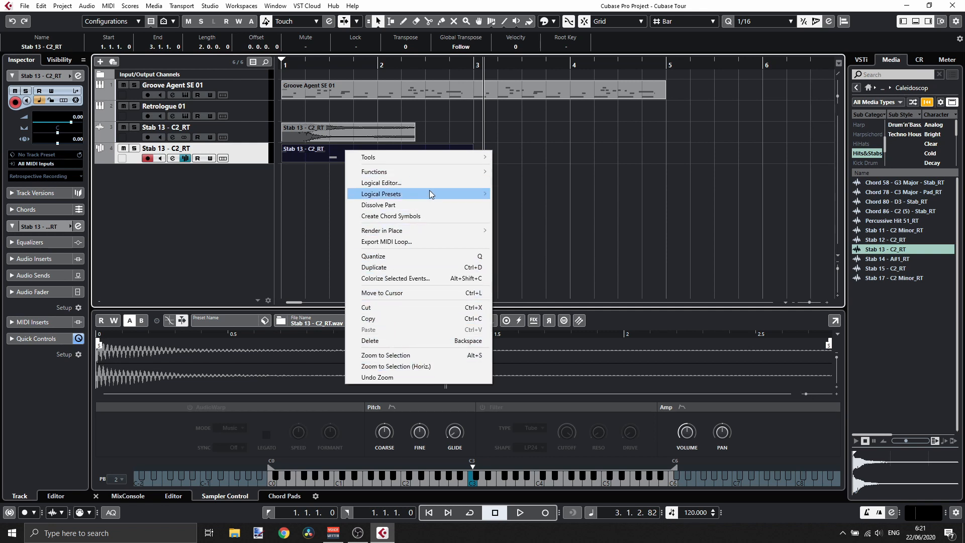
mouse_move(424, 157)
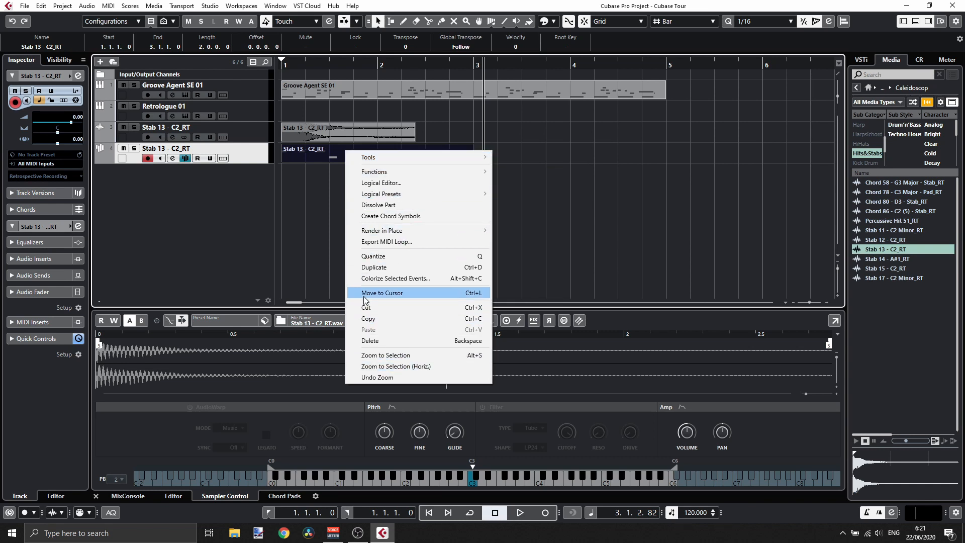
left_click(252, 199)
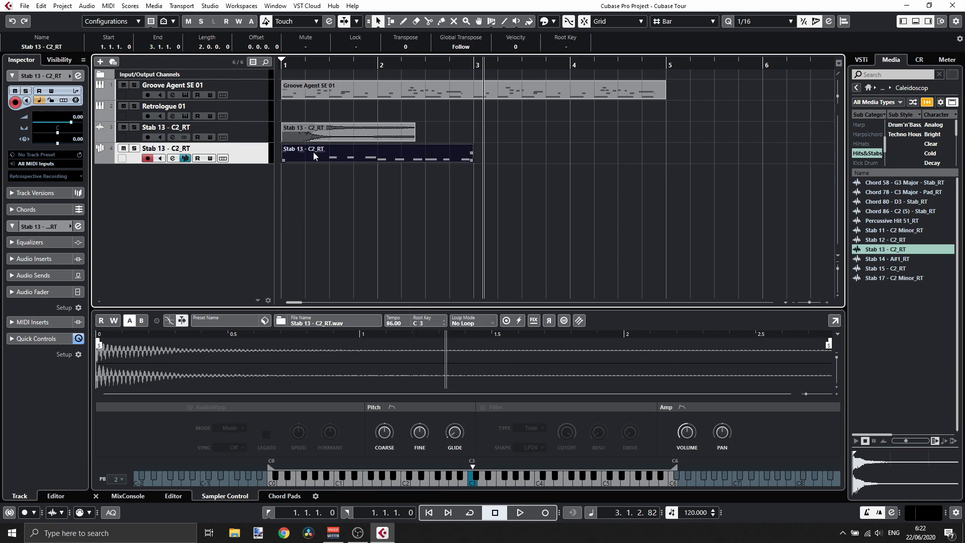
- Copy the Stab 13 - C2_RT part, paste it at bar 3, and undo the paste
left_click(45, 7)
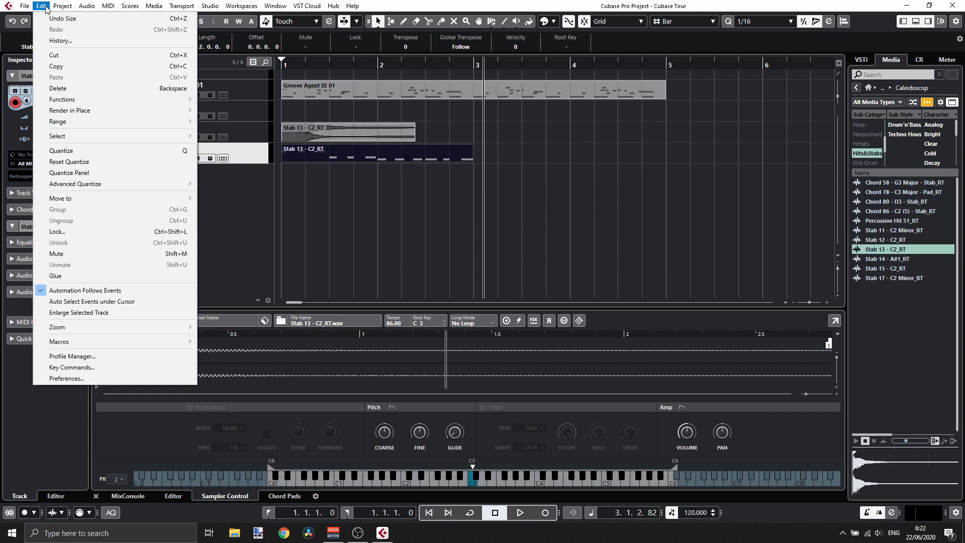
left_click(71, 65)
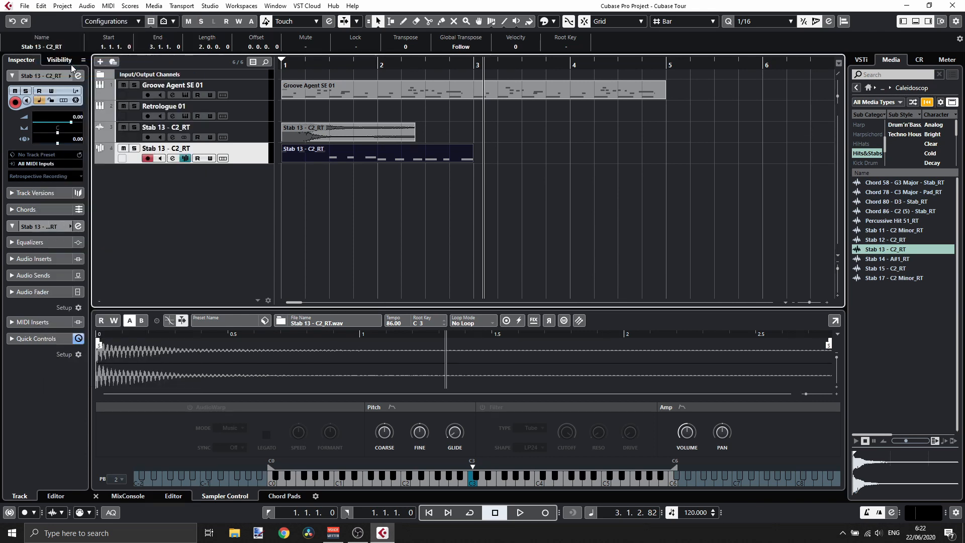
left_click(474, 65)
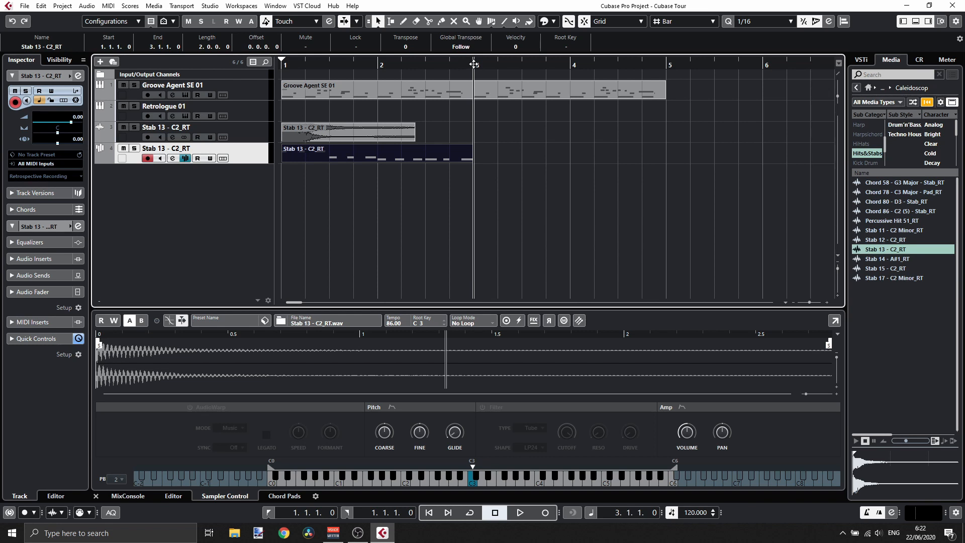
key("ctrl+v")
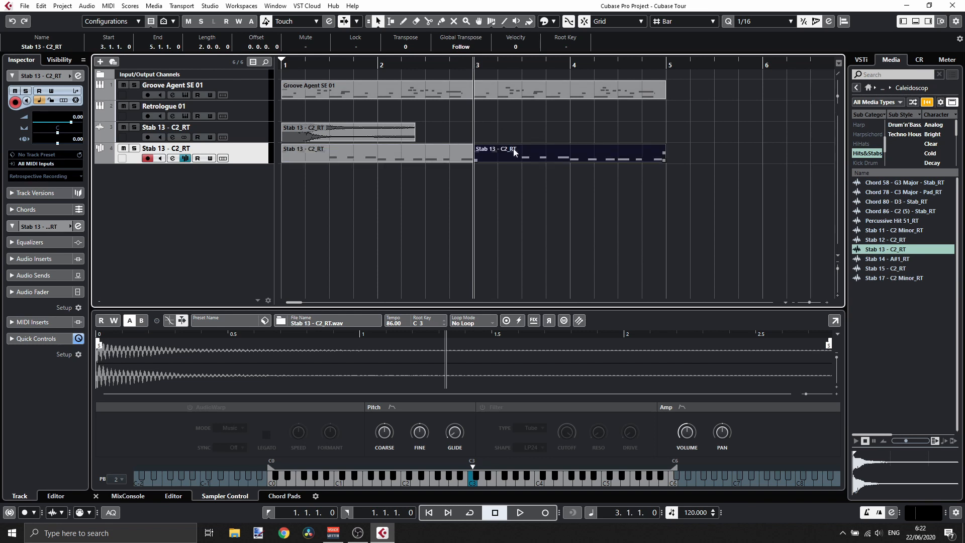
key("ctrl+z")
- Duplicate the Stab 13 - C2_RT part so the copy starts at bar 3
left_click(445, 153)
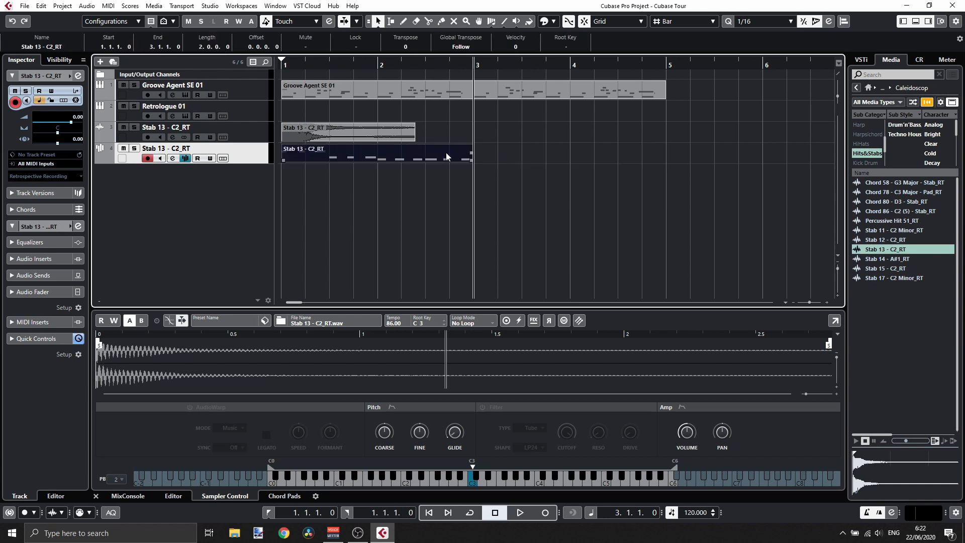
key("ctrl+d")
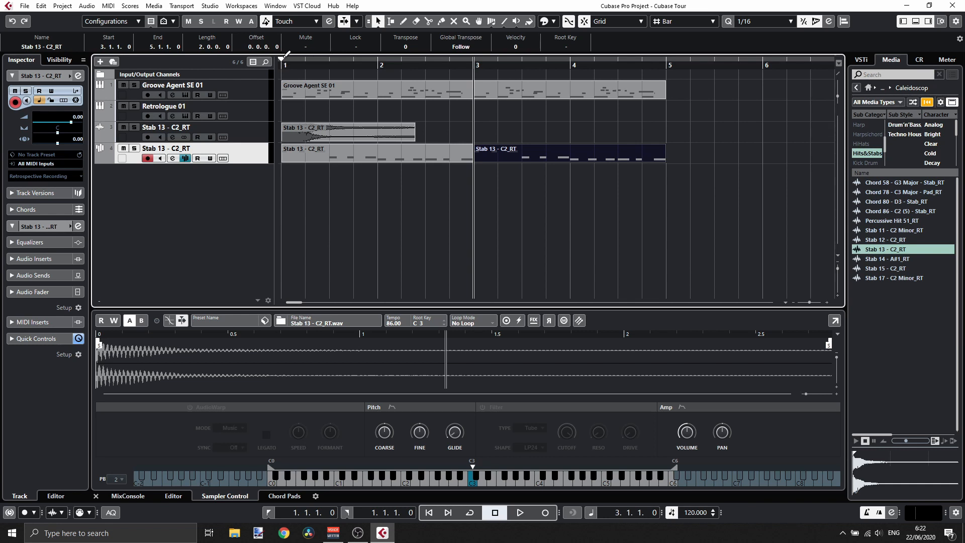
- Set a cycle from bar 1 to bar 5 around all parts and start looped playback
left_click_drag(704, 81, 297, 104)
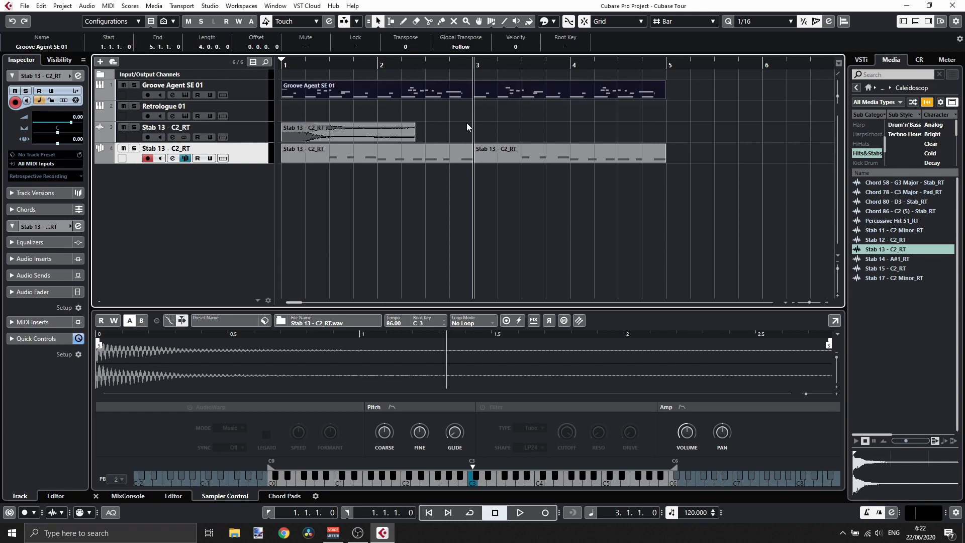
key("p")
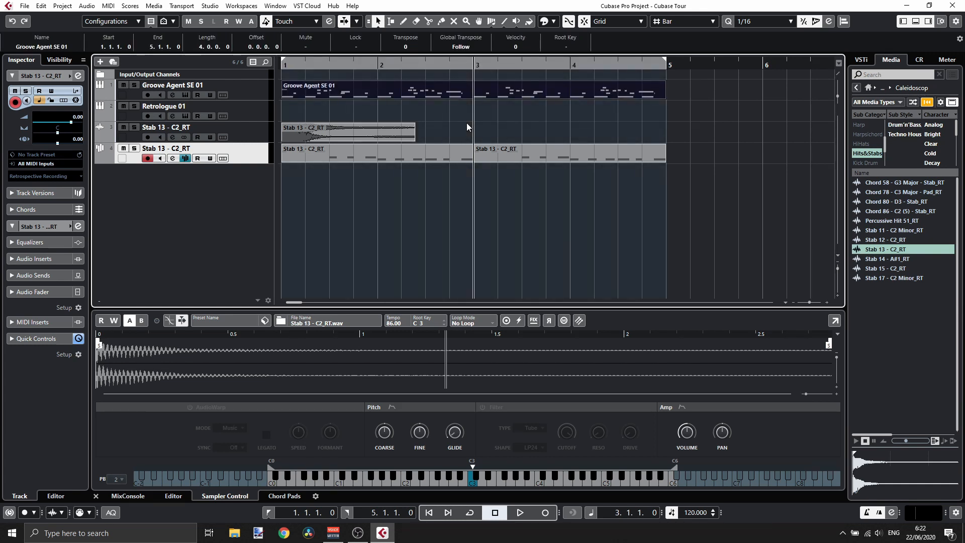
left_click(535, 61)
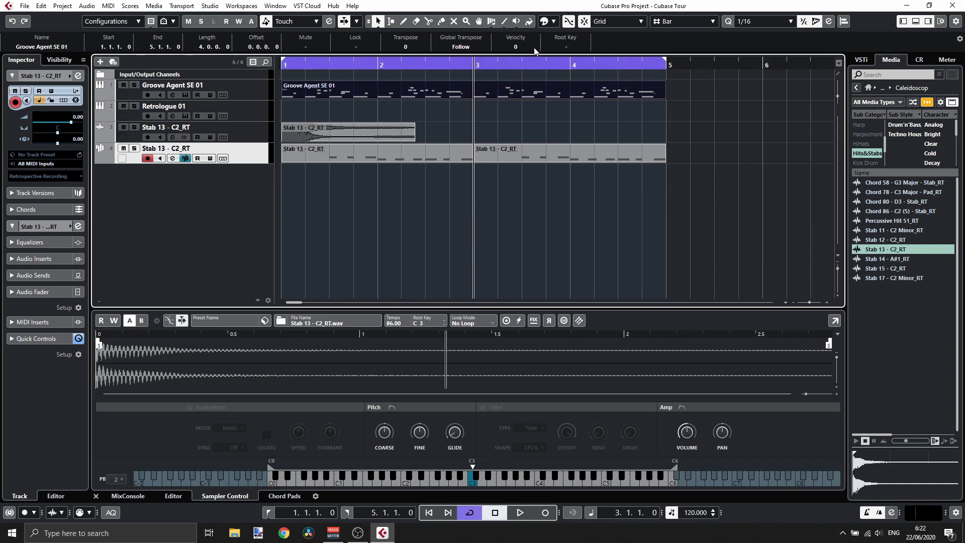
left_click(525, 60)
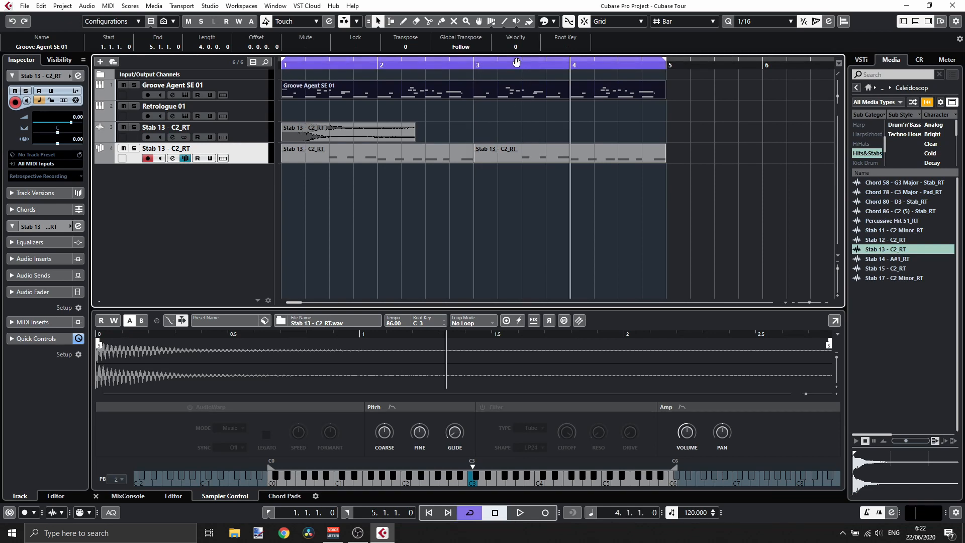
left_click(517, 61)
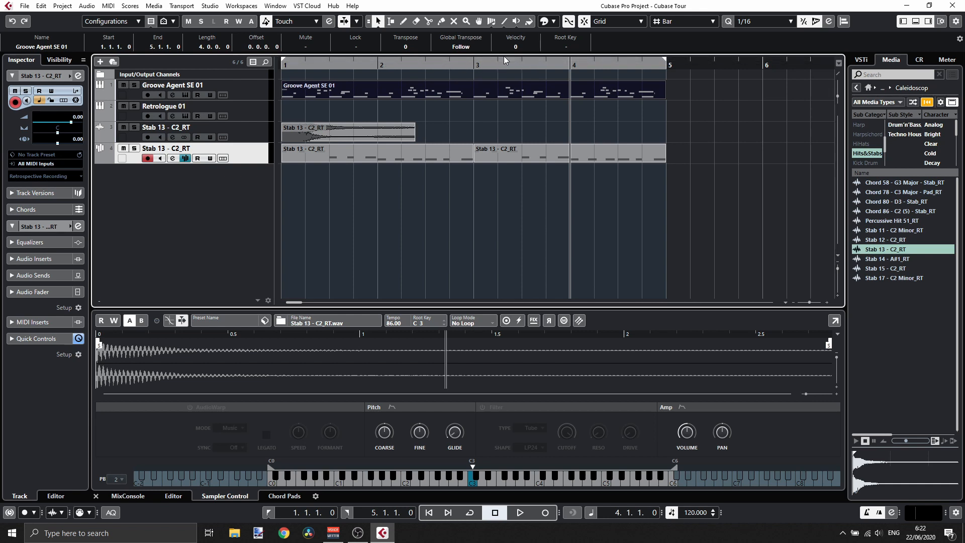
left_click(505, 59)
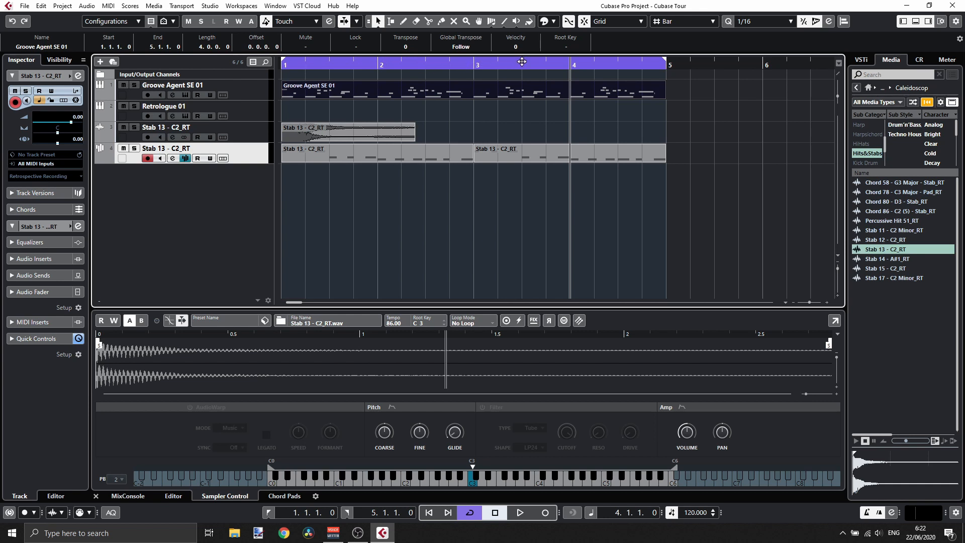
key("space")
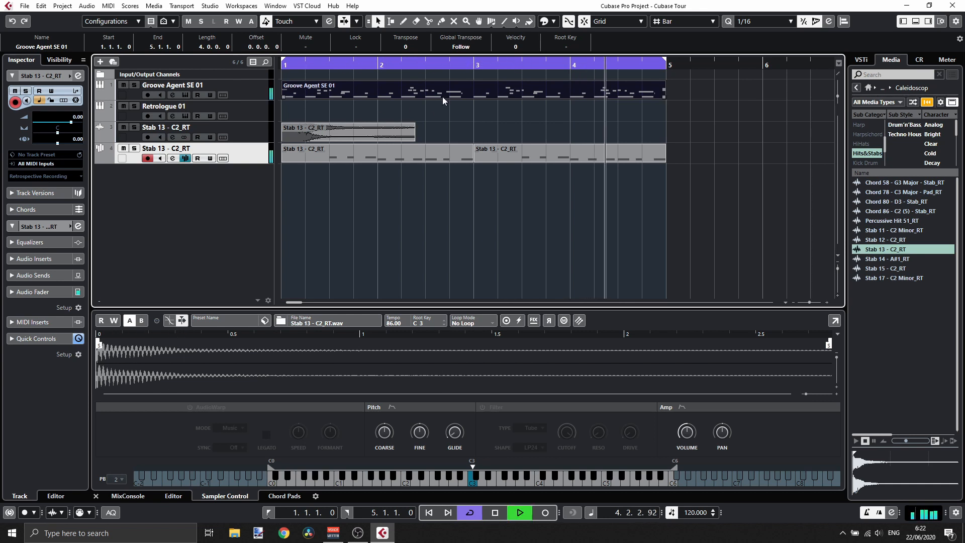
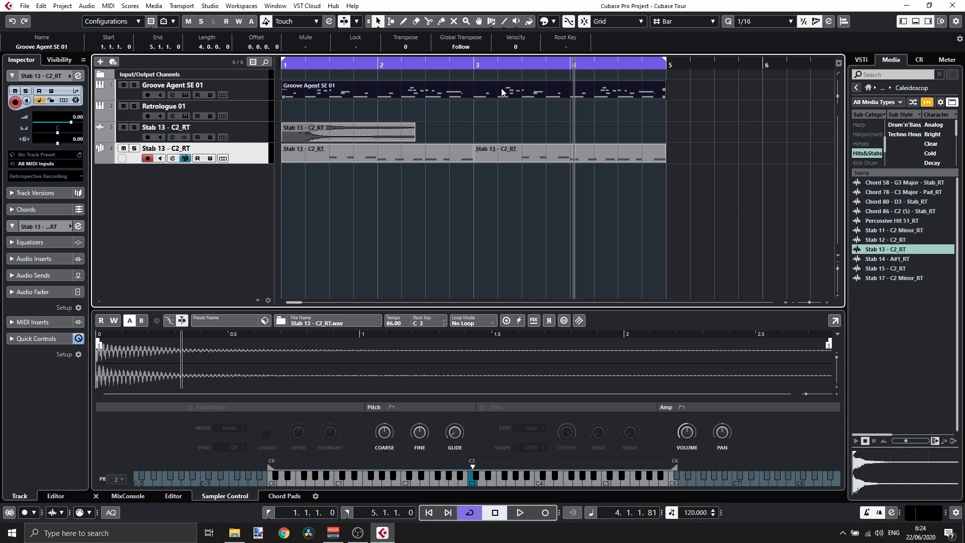
- Delete the Groove Agent SE 01 part and return the playback position to bar 1
key("Delete")
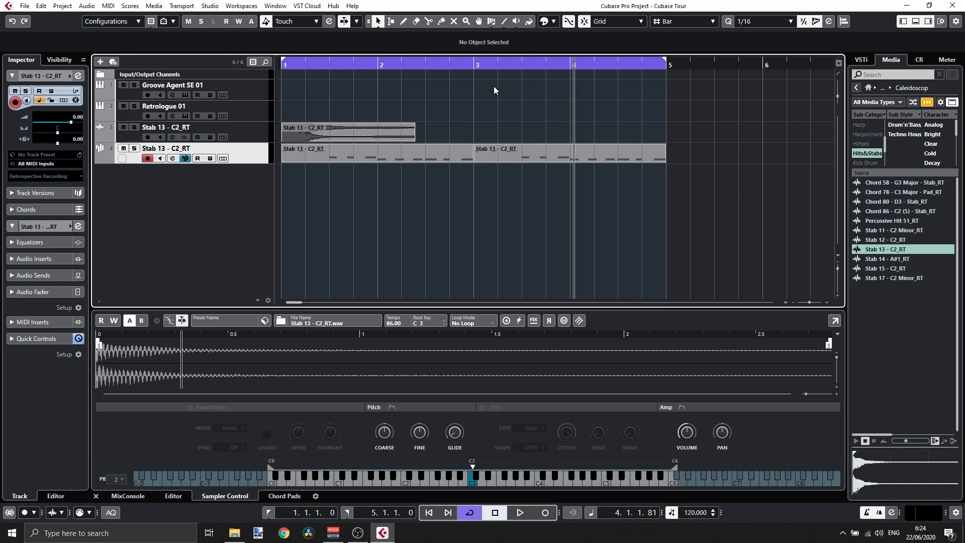
left_click(487, 65)
left_click_drag(487, 65, 279, 76)
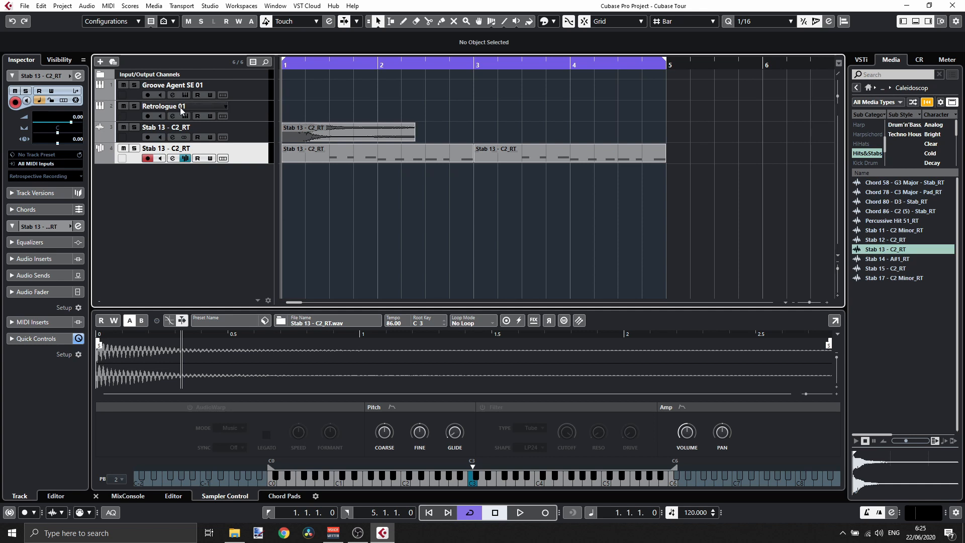
- Create a drum map from the instrument for the Groove Agent SE 01 track
left_click(253, 96)
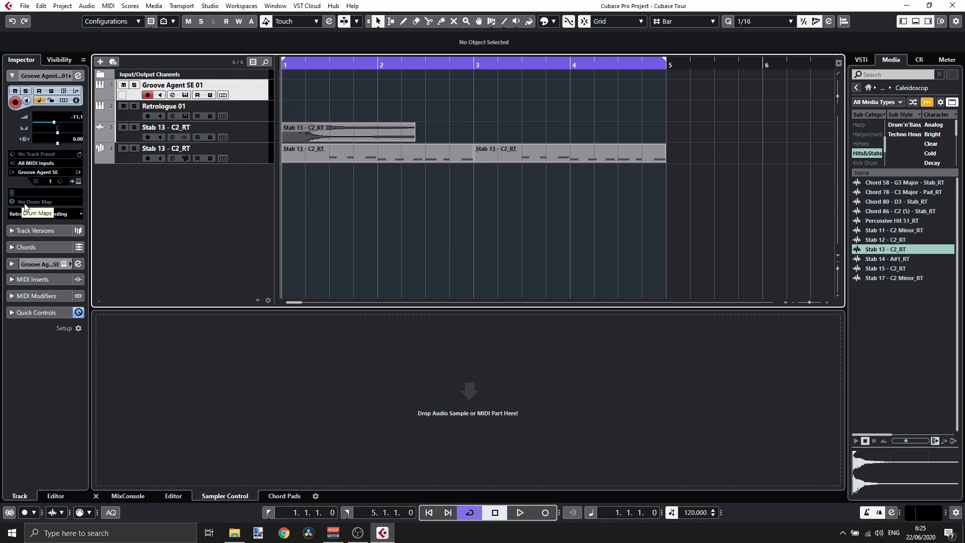
left_click(46, 203)
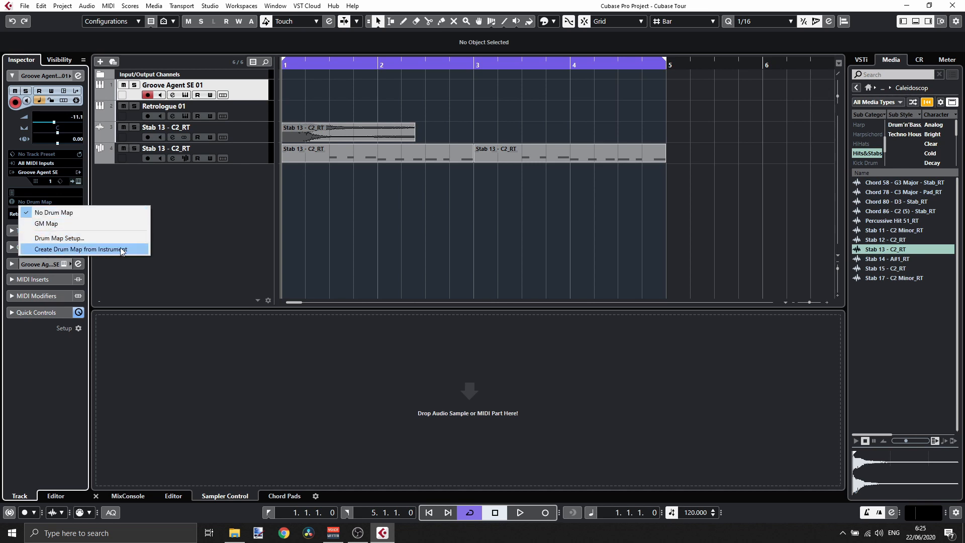
left_click(74, 250)
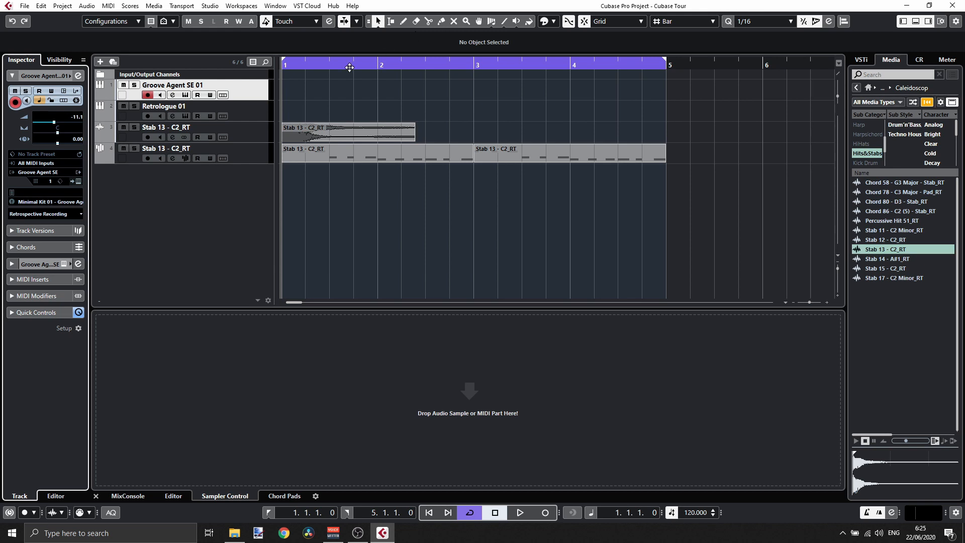
- Draw a one-bar MIDI part at bar 1 on the Groove Agent SE 01 track
left_click(404, 21)
left_click_drag(288, 85, 291, 85)
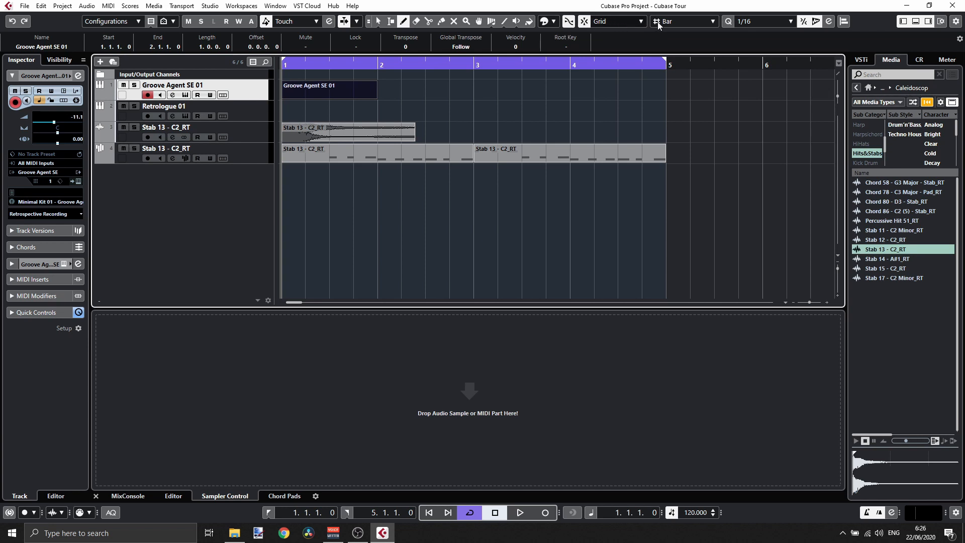
- Set the project grid type to Beat
left_click(671, 21)
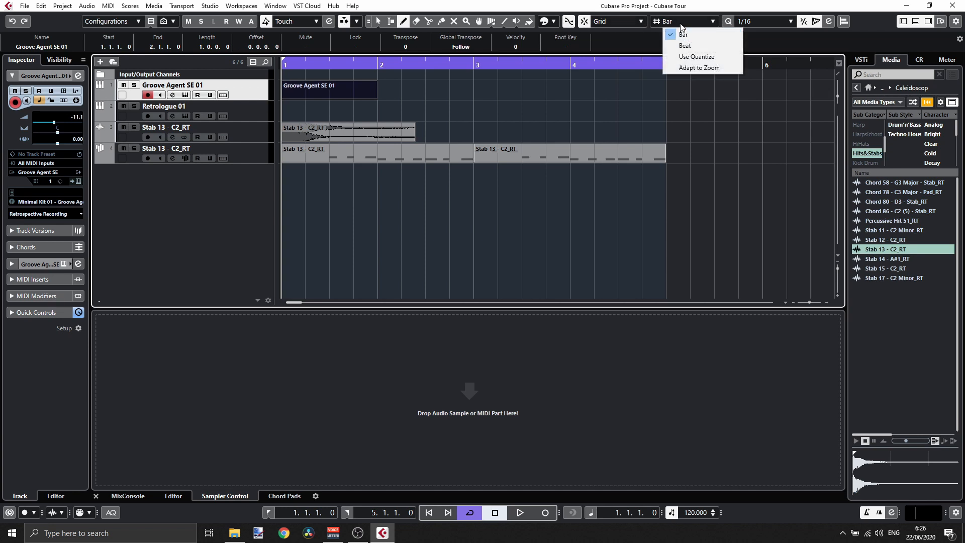
left_click(681, 25)
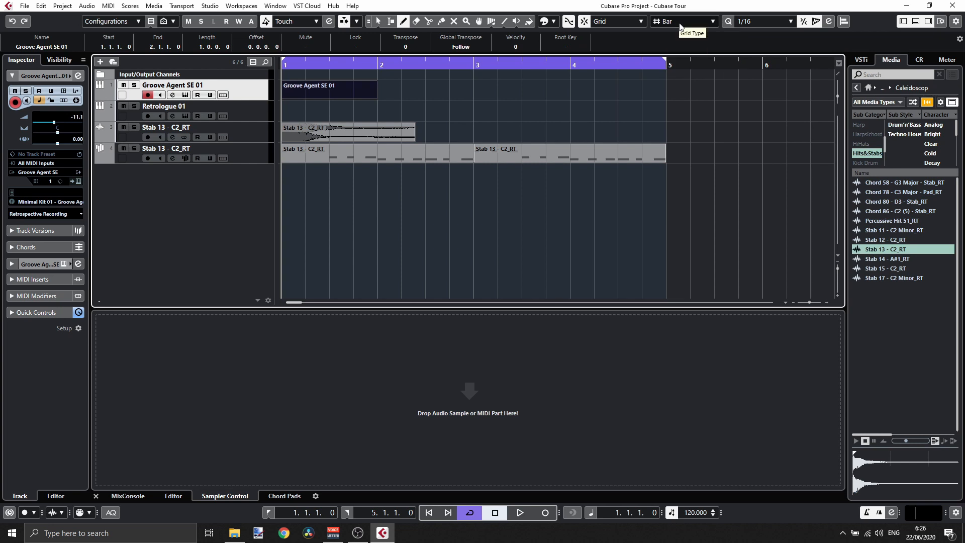
left_click(681, 25)
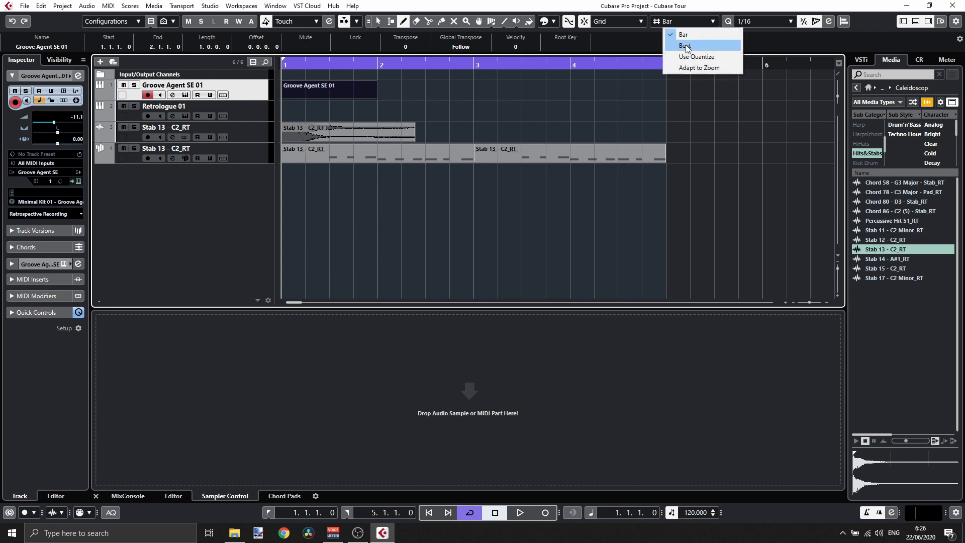
left_click(687, 46)
left_click(676, 21)
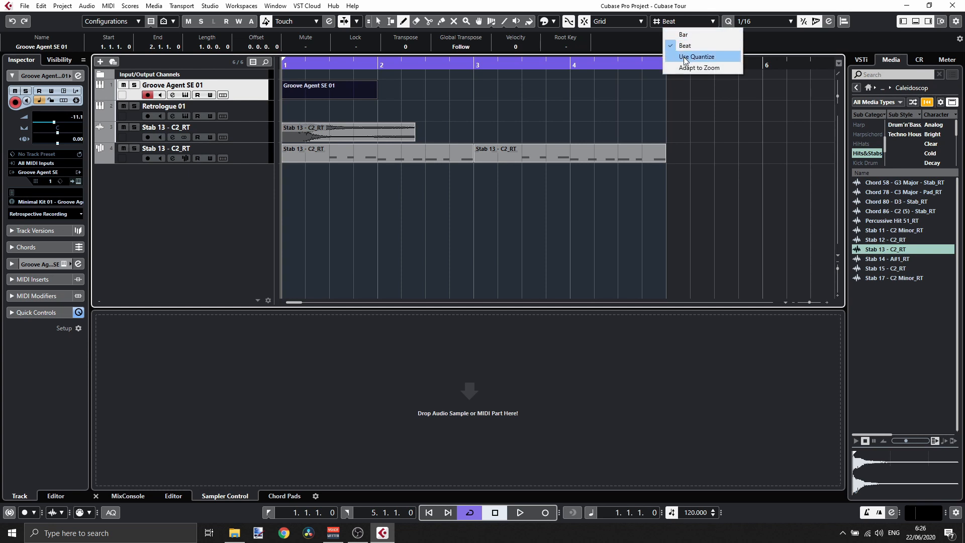
left_click(692, 21)
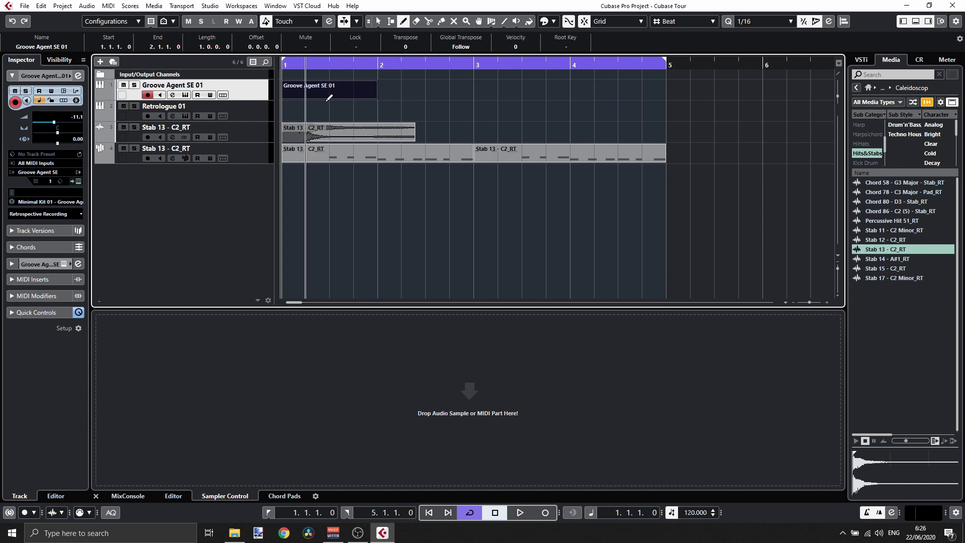
- Open the new Groove Agent SE 01 part in the Drum Editor and zoom in on its bar
left_click(376, 21)
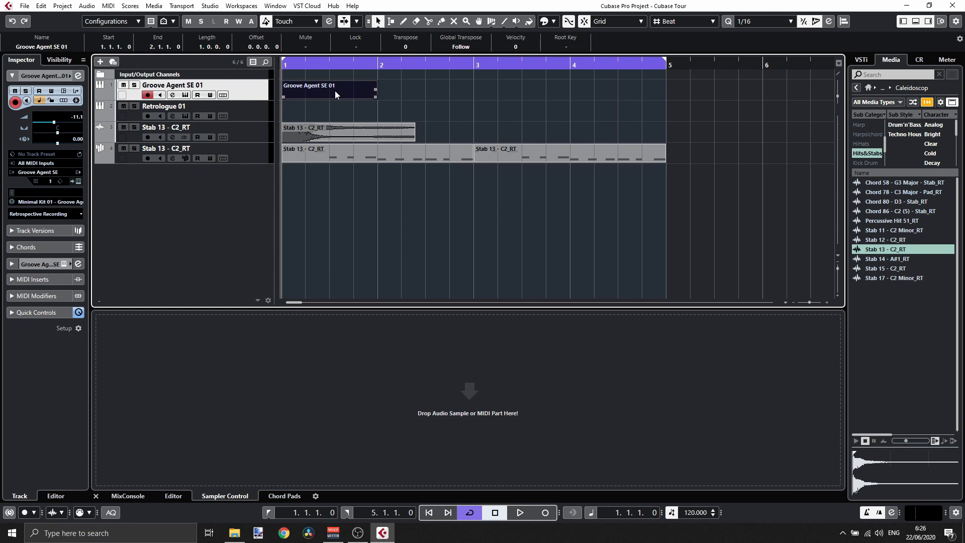
left_click(313, 105)
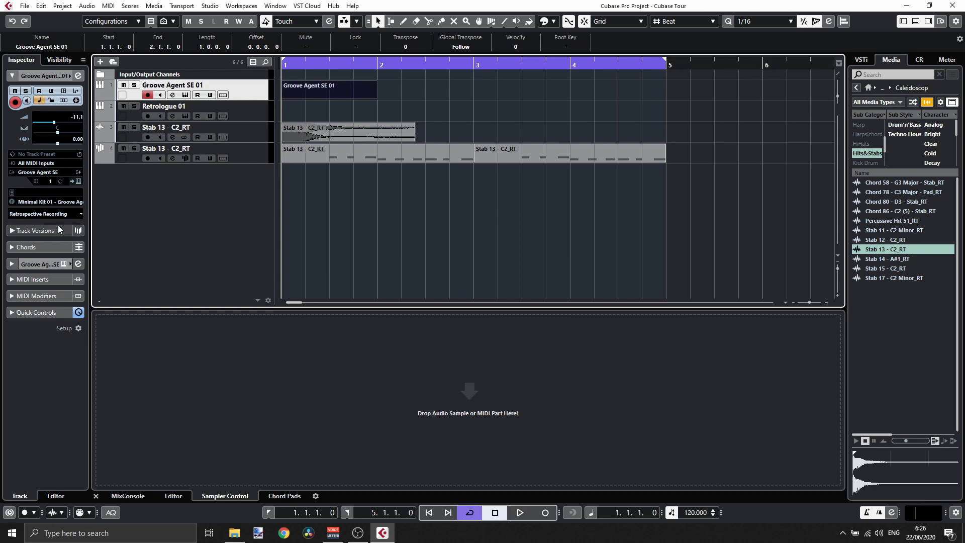
double_click(334, 91)
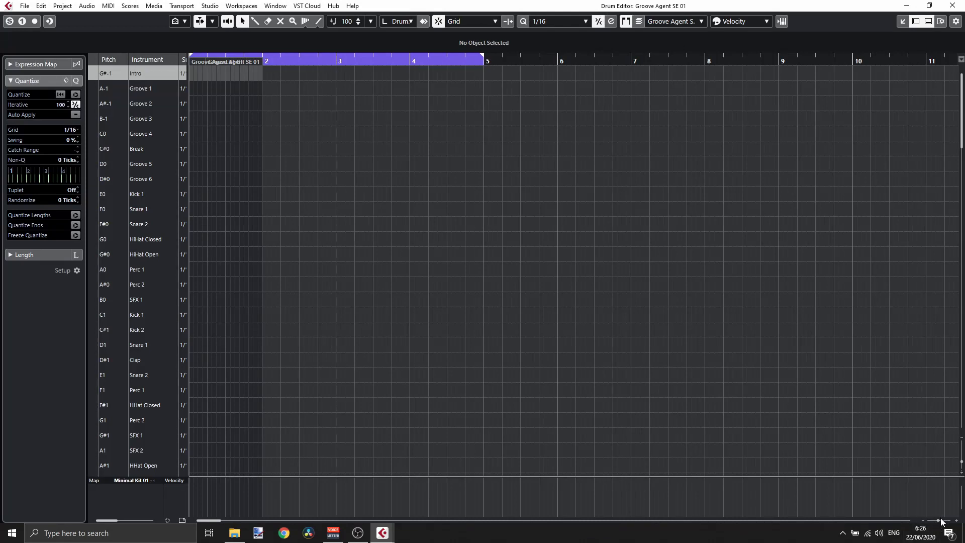
left_click_drag(939, 520, 942, 521)
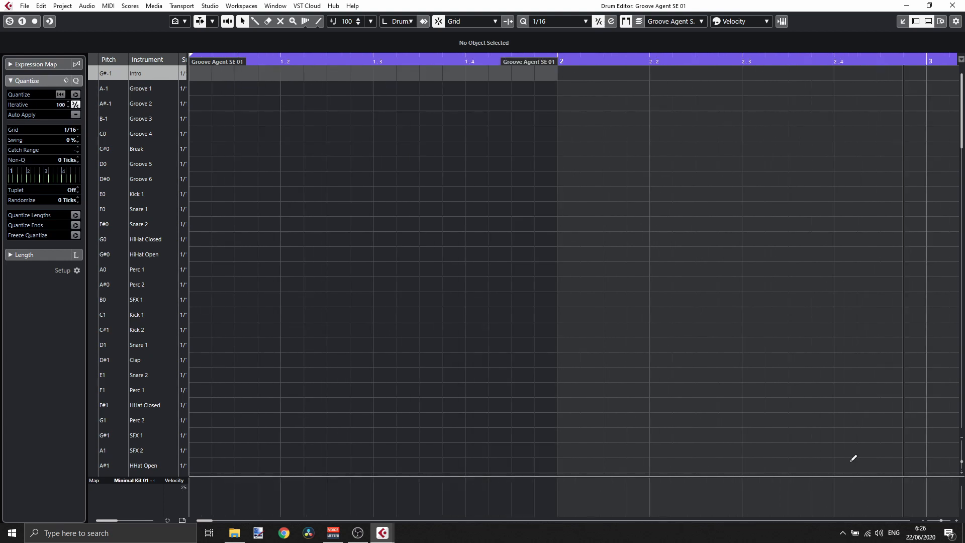
scroll(138, 98, "down", 7)
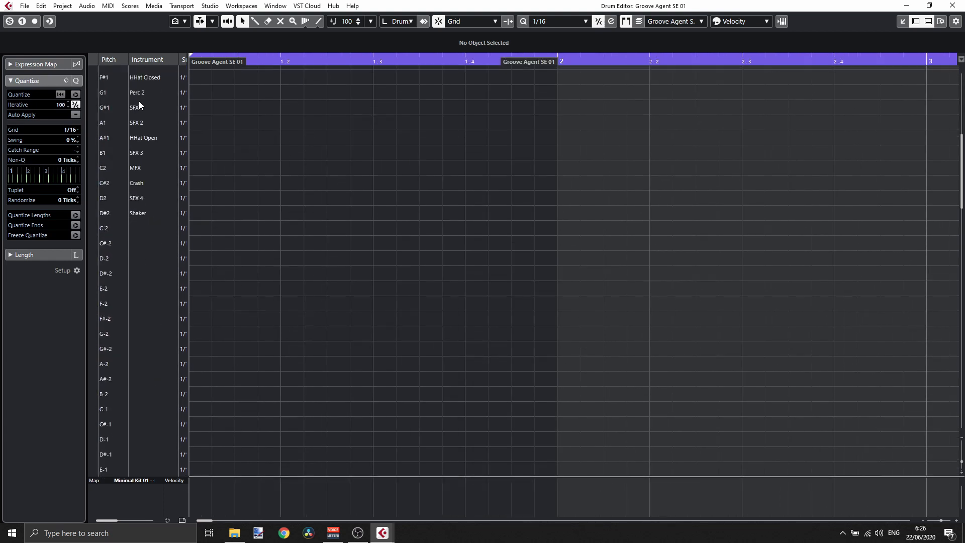
scroll(140, 106, "up", 7)
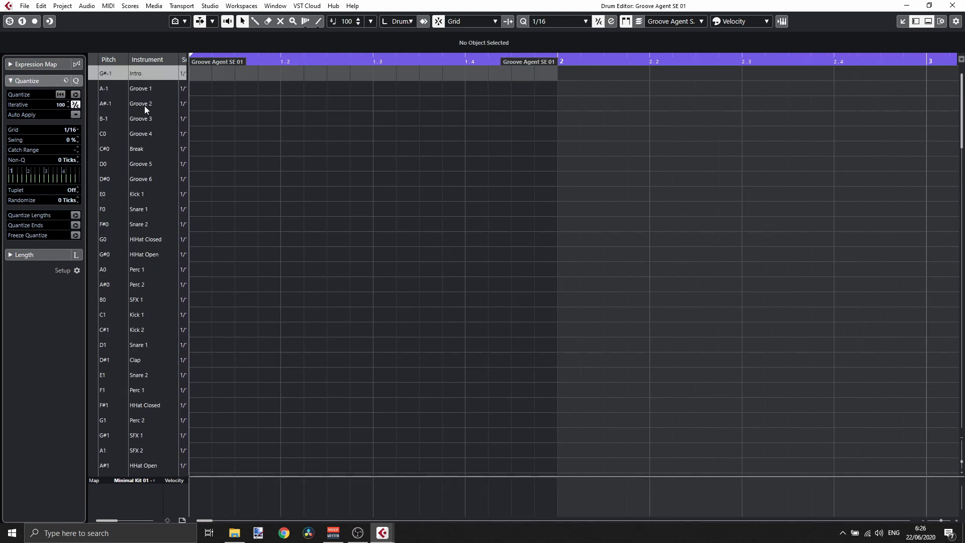
- Open the Groove Agent SE instrument and audition the Kick 1 and Kick 2 pads in Instrument view
left_click(783, 22)
left_click_drag(416, 147, 472, 76)
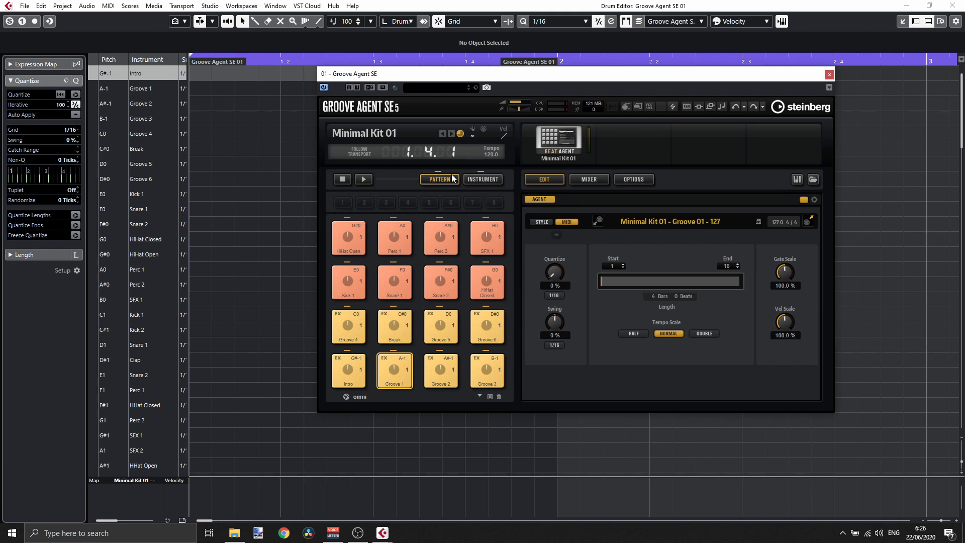
left_click(484, 180)
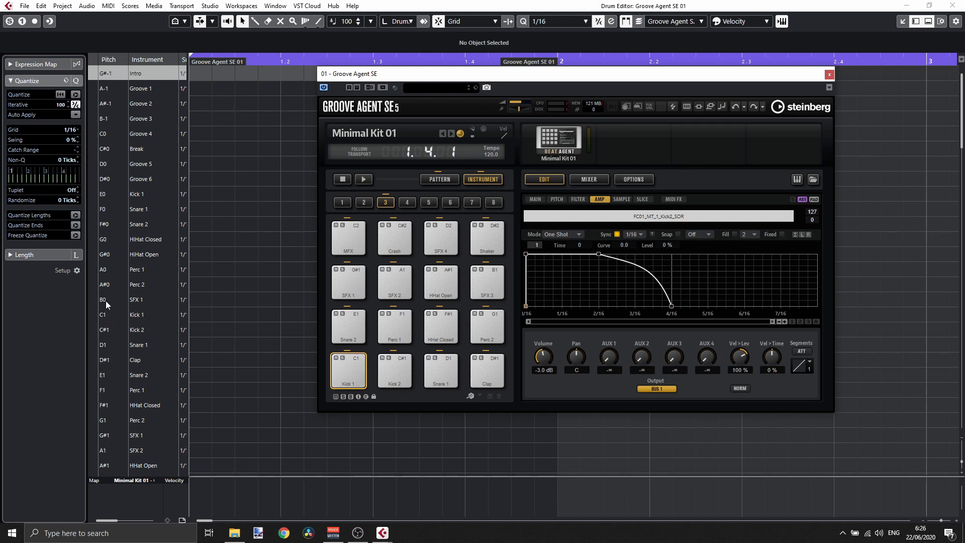
left_click(350, 366)
left_click(398, 370)
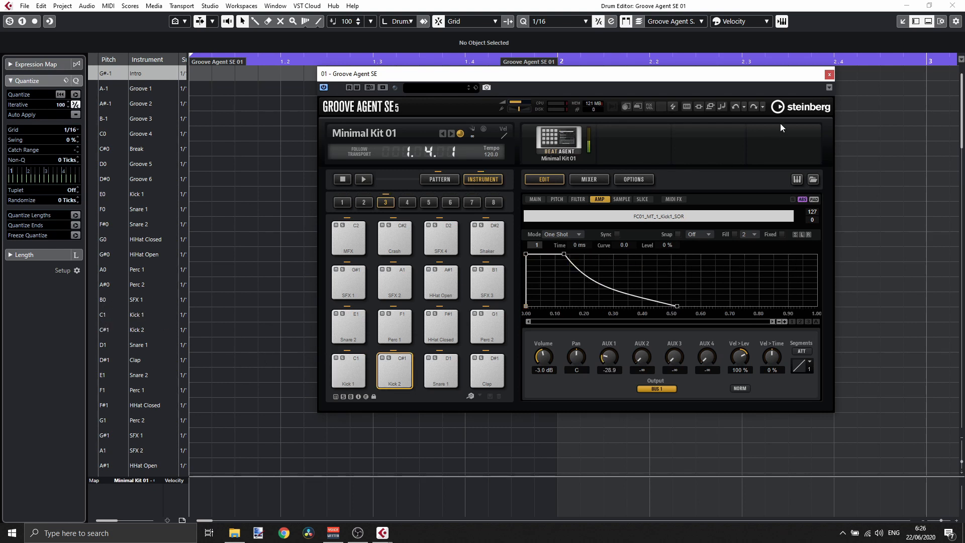
left_click(830, 74)
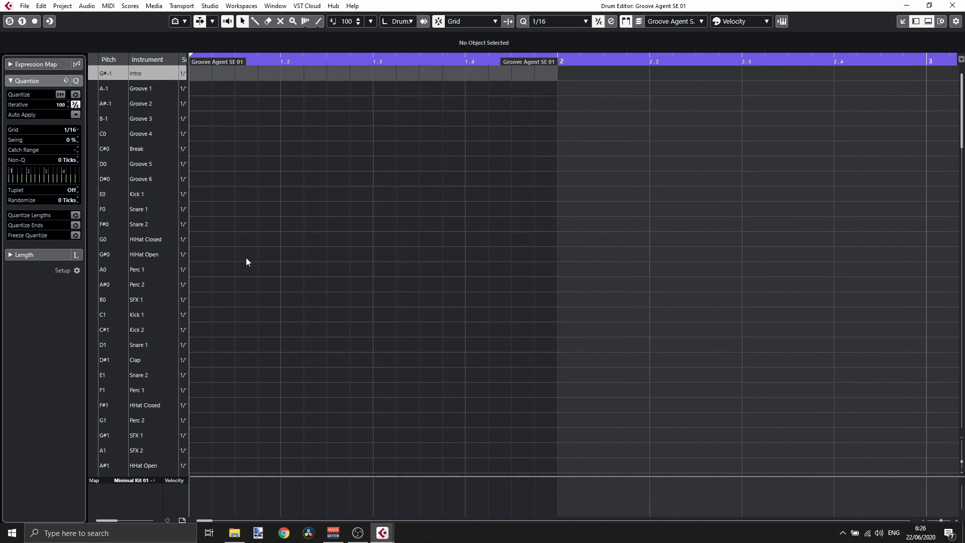
- Enter Kick 1 notes on all four beats of the part and close the Drum Editor
left_click(191, 314)
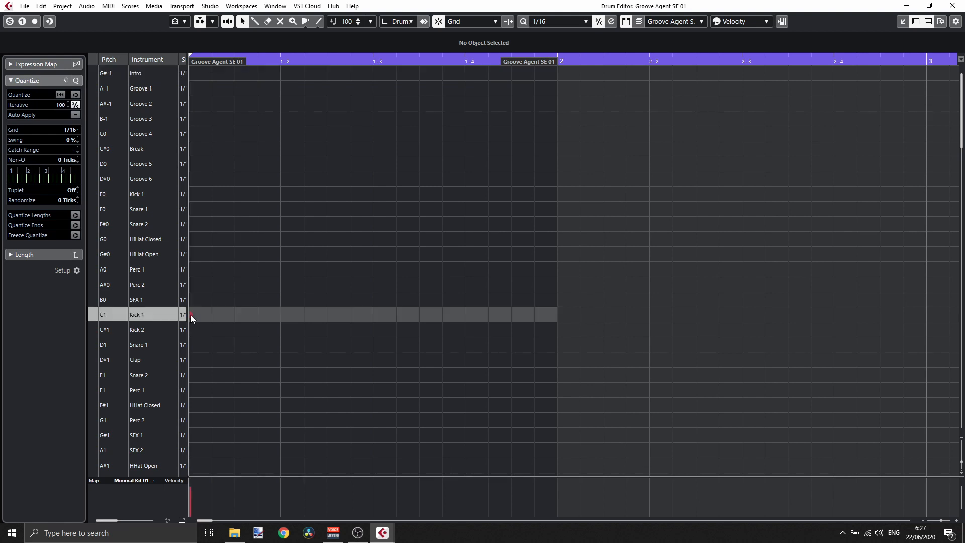
left_click(280, 314)
left_click(374, 315)
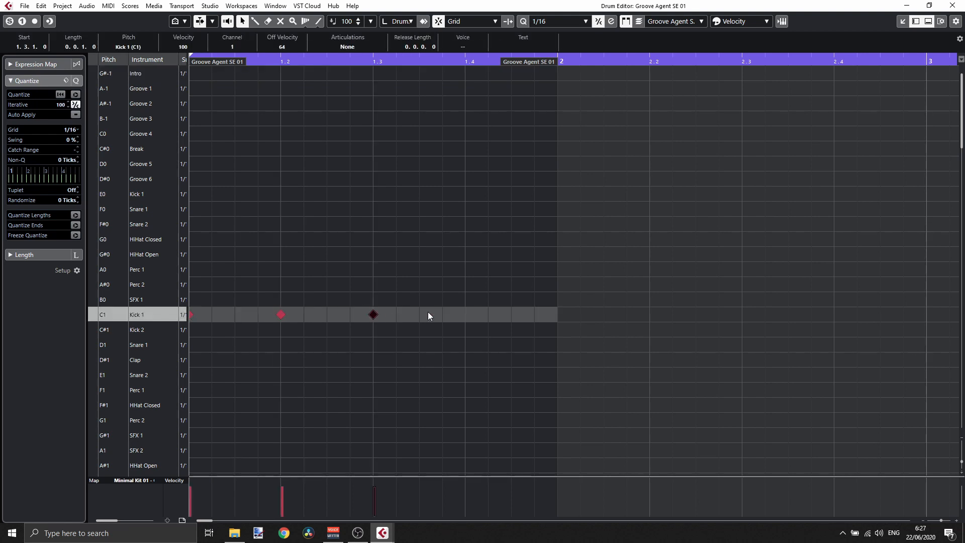
left_click(465, 315)
left_click(953, 6)
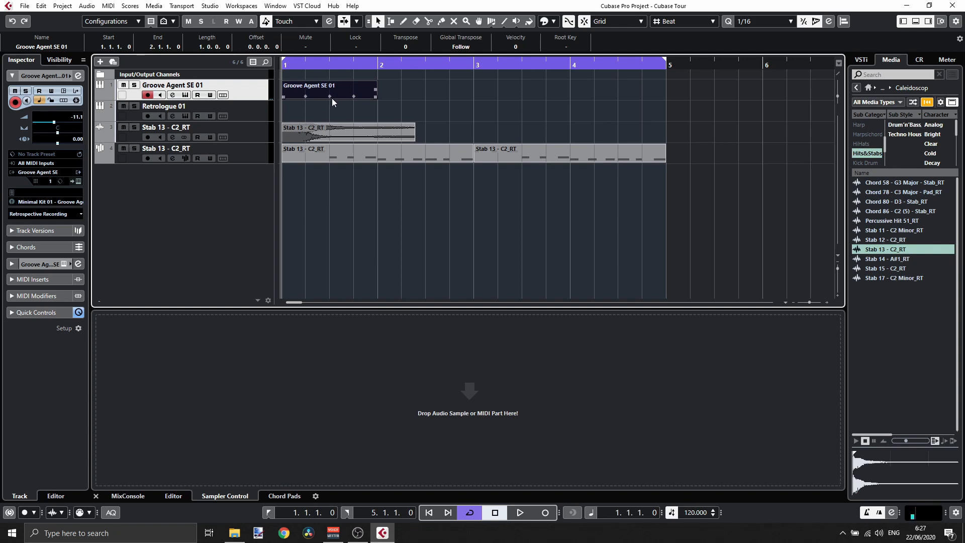
- Set the locators to the selected part, reopen it in the Drum Editor and start playback
key("p")
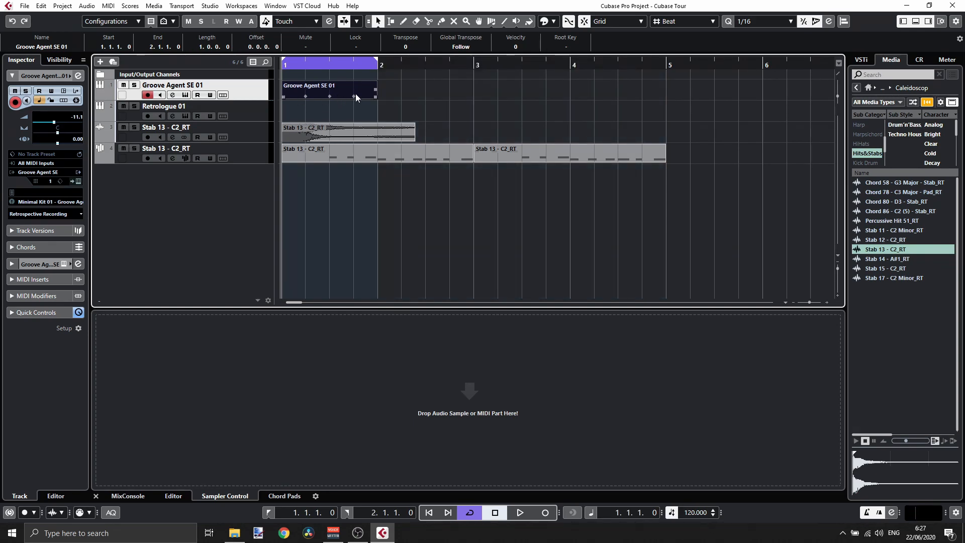
double_click(353, 92)
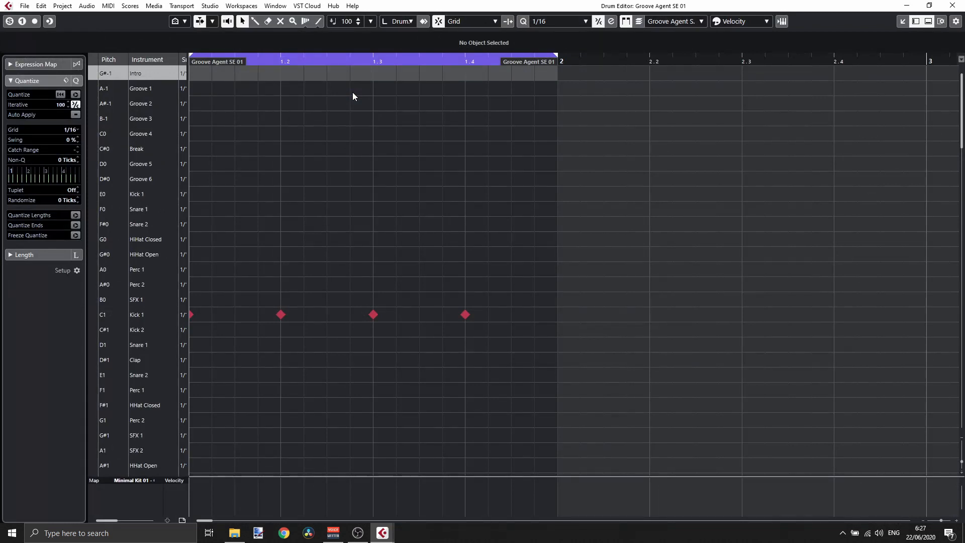
key("space")
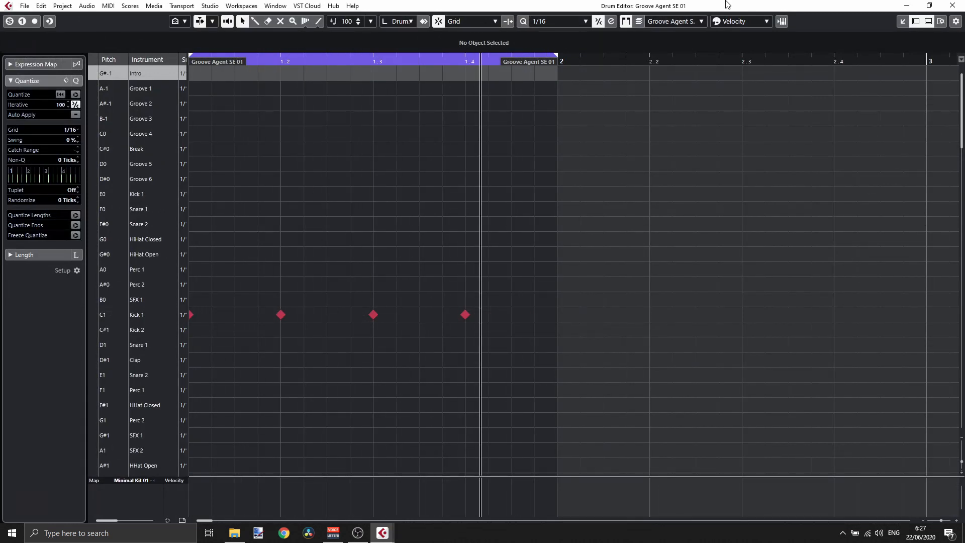
- Return to the project window and solo the Groove Agent SE 01 track
left_click(945, 6)
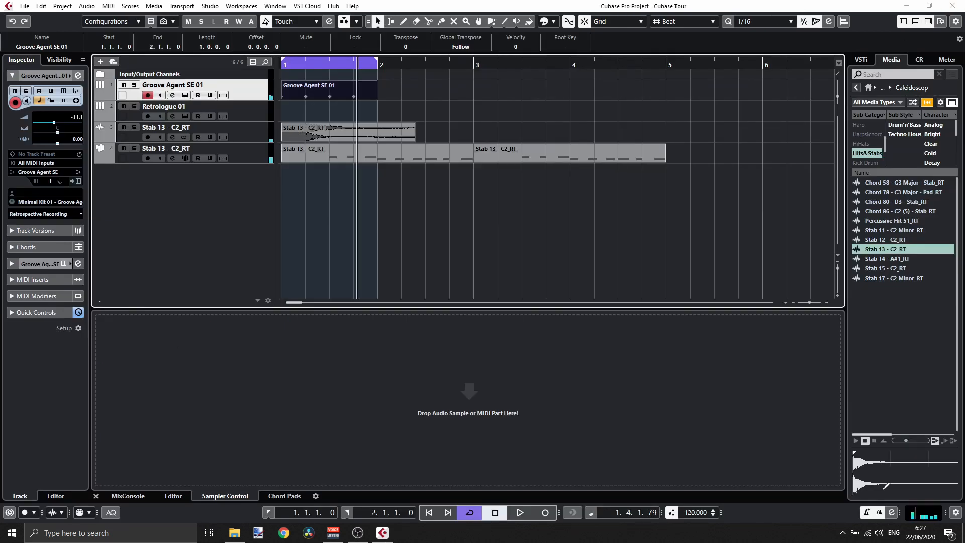
left_click(867, 514)
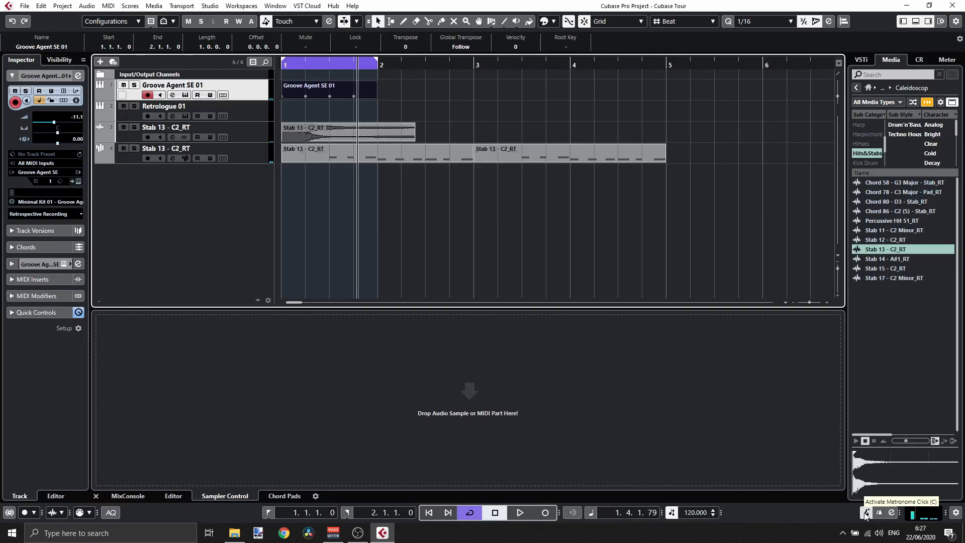
left_click(135, 85)
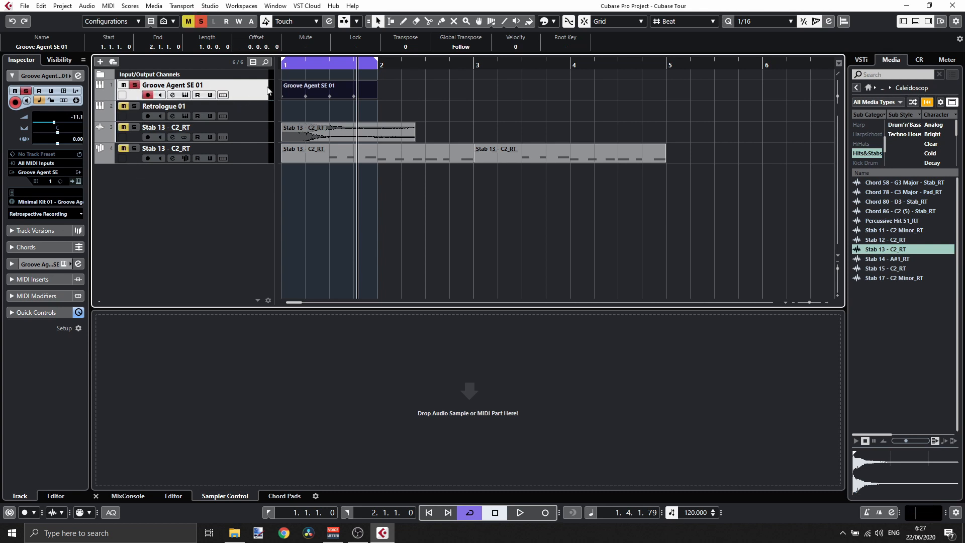
- Reopen the part in the Drum Editor and add Clap notes on beats 2 and 4 during playback
double_click(321, 87)
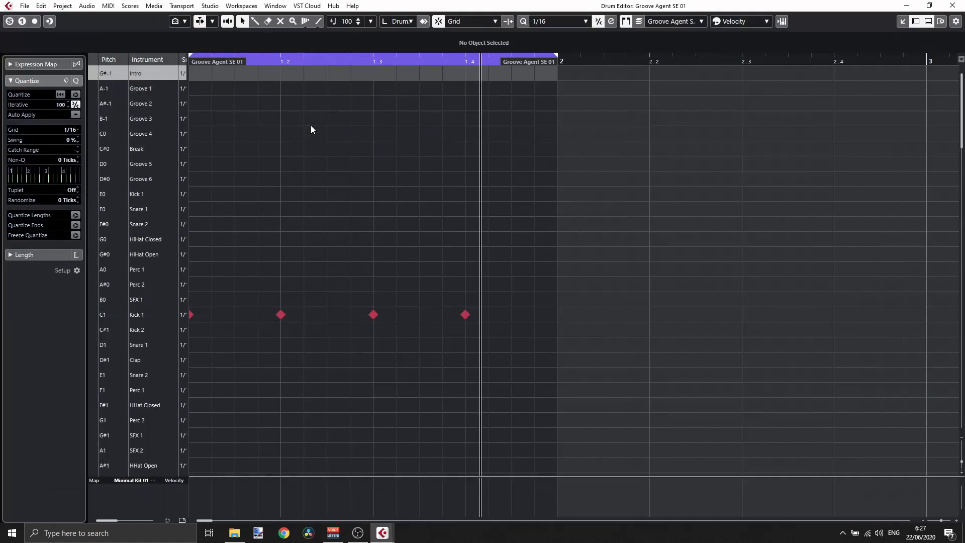
key("space")
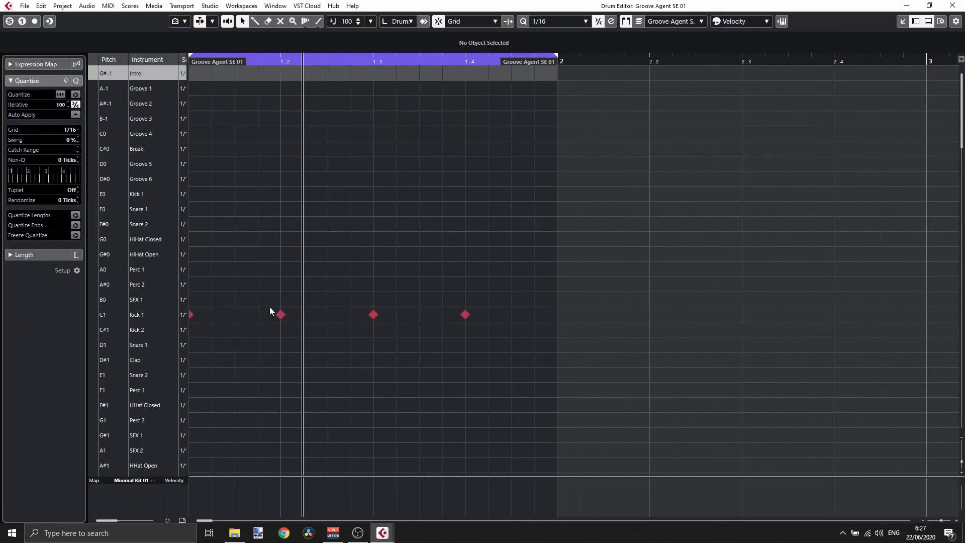
left_click(280, 360)
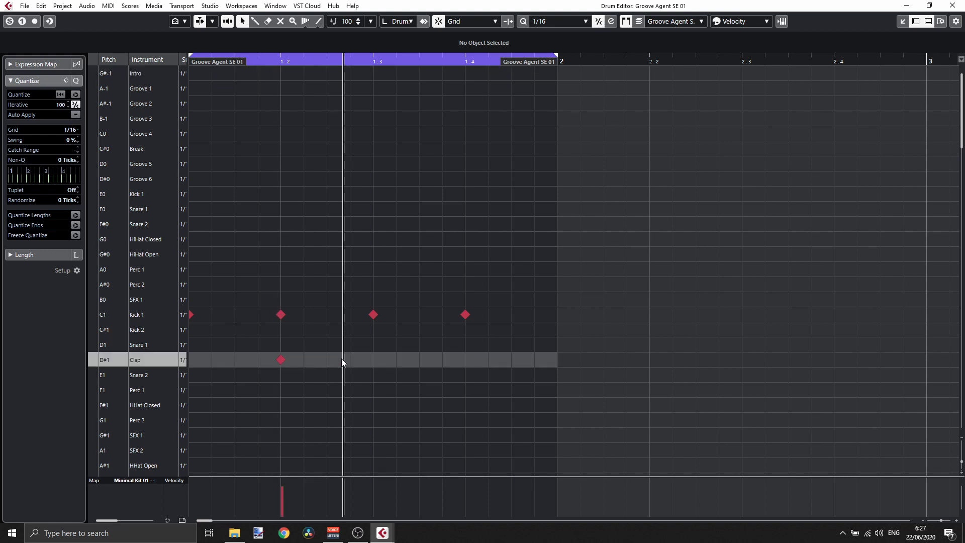
left_click(465, 361)
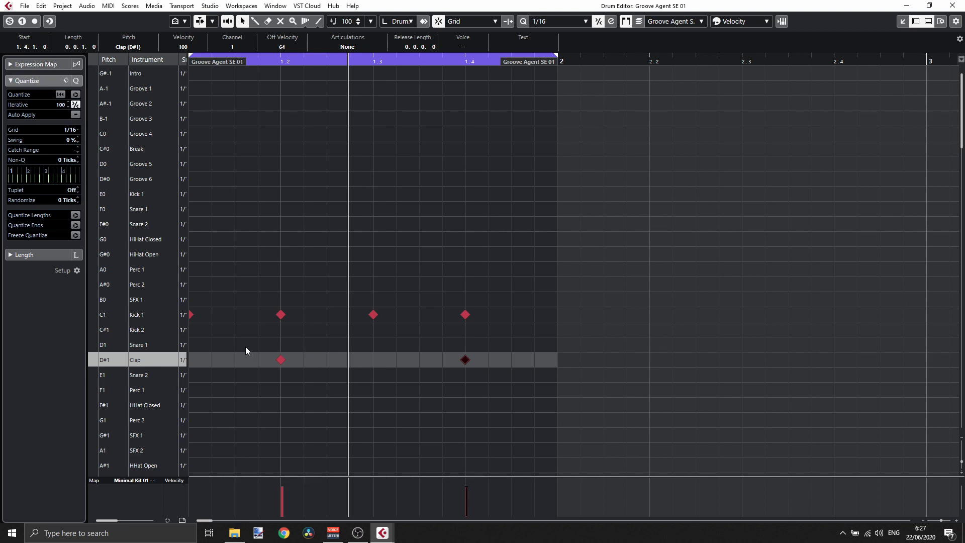
- Lower the velocity of both Clap notes to about 48
left_click_drag(216, 345, 413, 364)
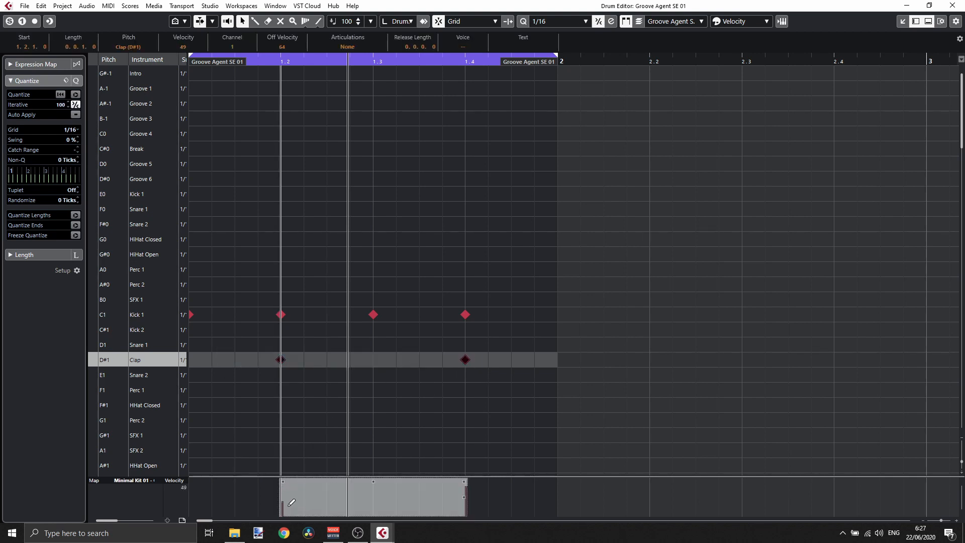
left_click_drag(290, 515, 290, 502)
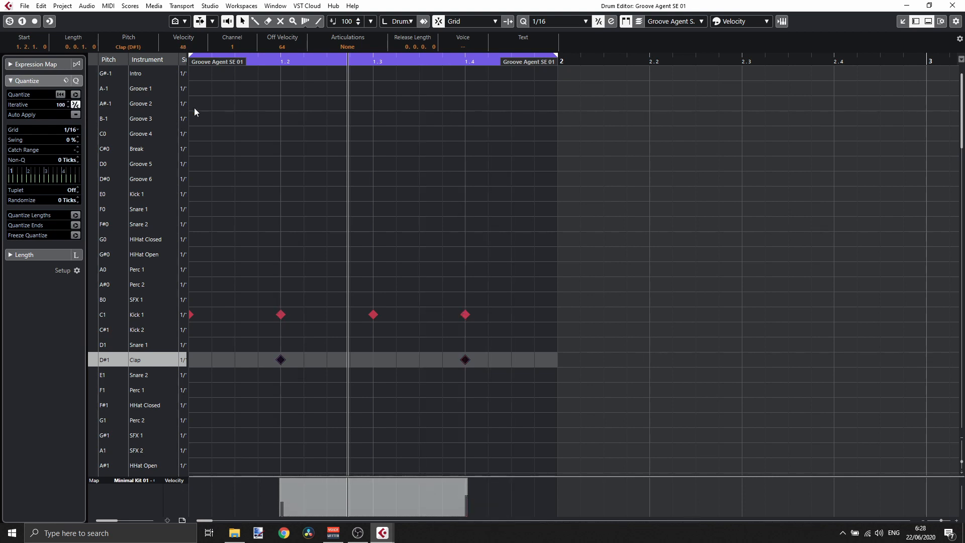
- Set the selected Clap notes' velocity to 60
left_click(183, 47)
type("60")
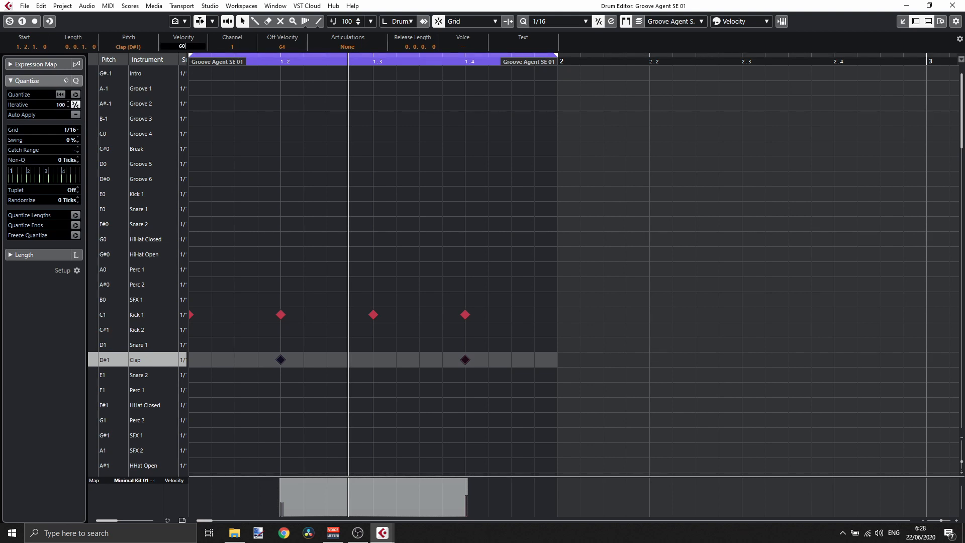
key("Return")
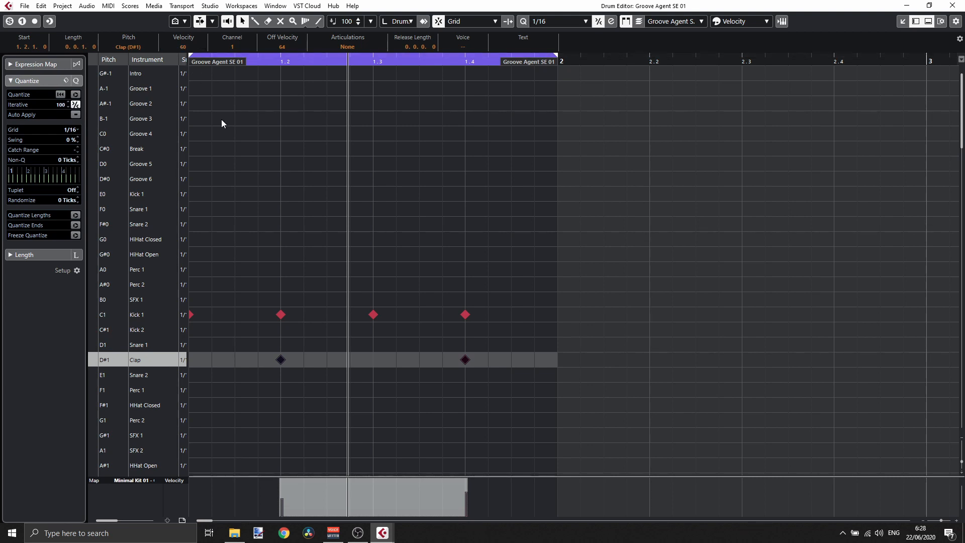
- Open the Groove Agent SE instrument and lower the Clap pad's volume to about -5.6 dB
left_click(280, 359)
left_click(782, 22)
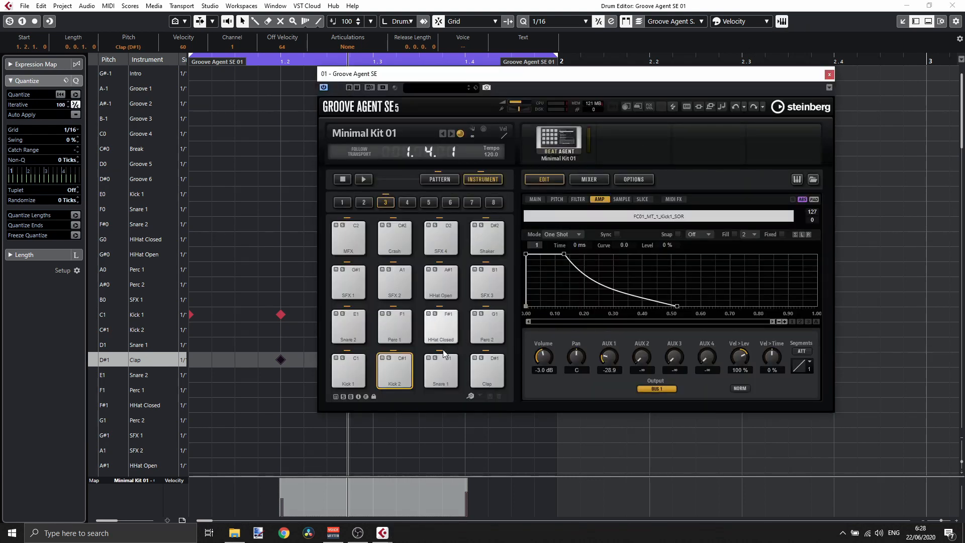
left_click(394, 329)
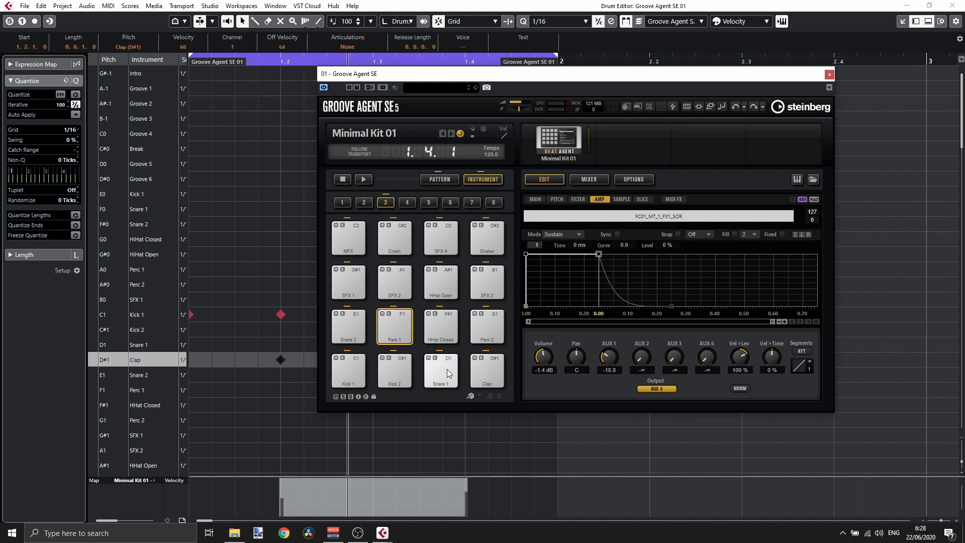
left_click(493, 374)
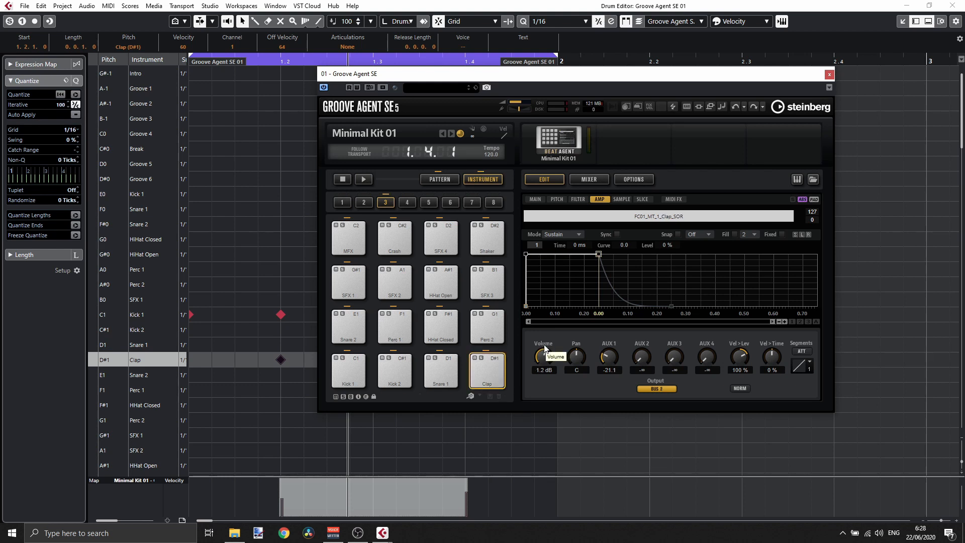
left_click_drag(545, 348, 548, 369)
left_click(829, 75)
- Select both Clap notes, set their velocity to 100 and start playback
left_click_drag(254, 340, 484, 369)
left_click(182, 46)
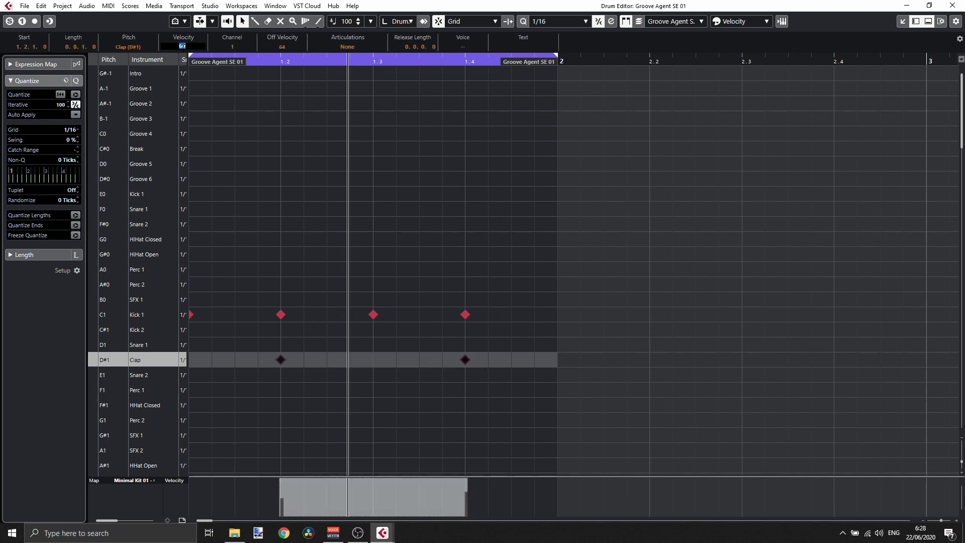
type("100")
key("Return")
key("space")
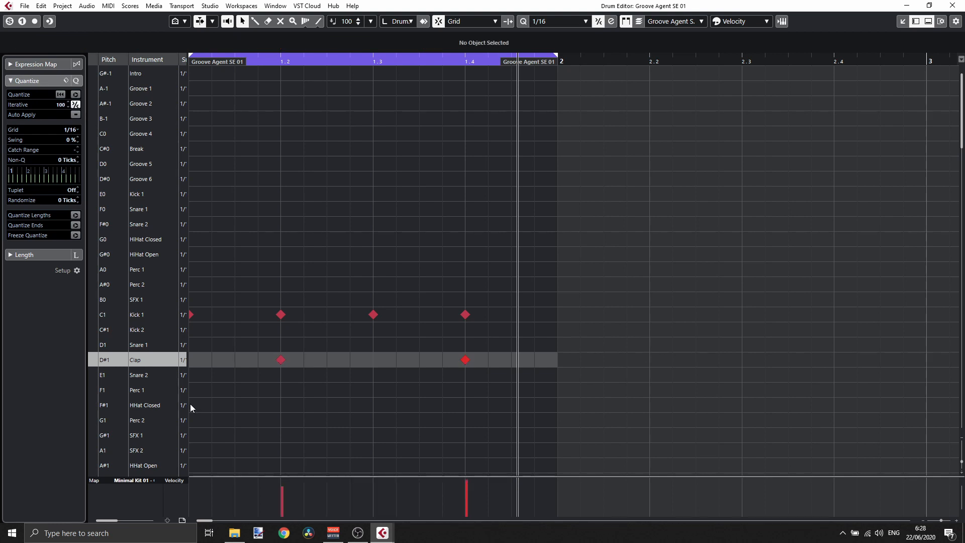
- Draw HiHat Closed notes on every sixteenth of the bar and set the HiHat Closed pad's volume to -10 dB
left_click_drag(191, 405, 526, 409)
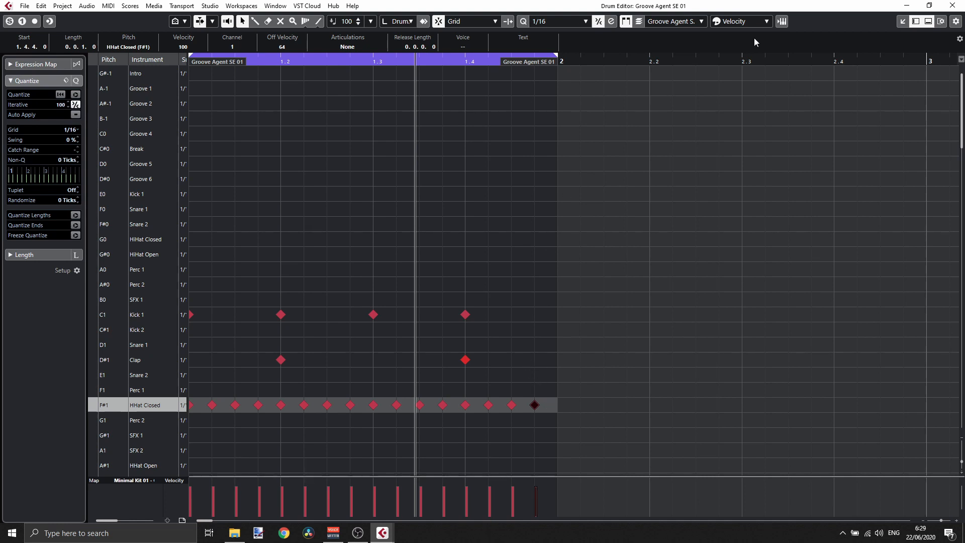
left_click(782, 21)
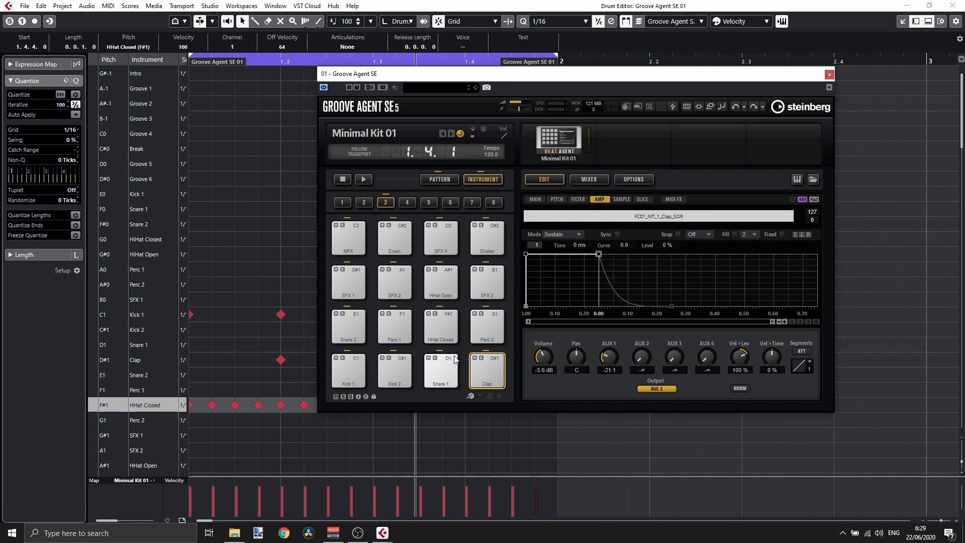
left_click(449, 336)
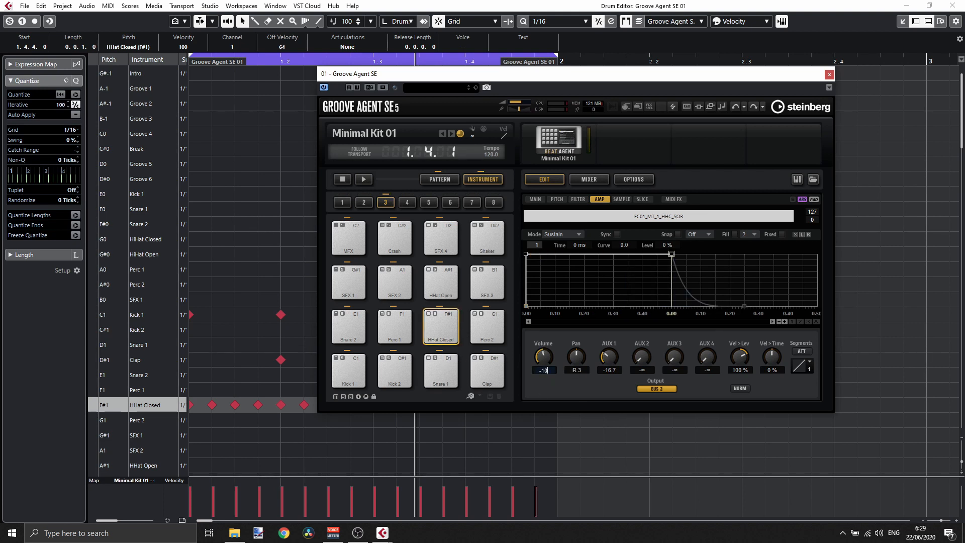
key("Return")
key("space")
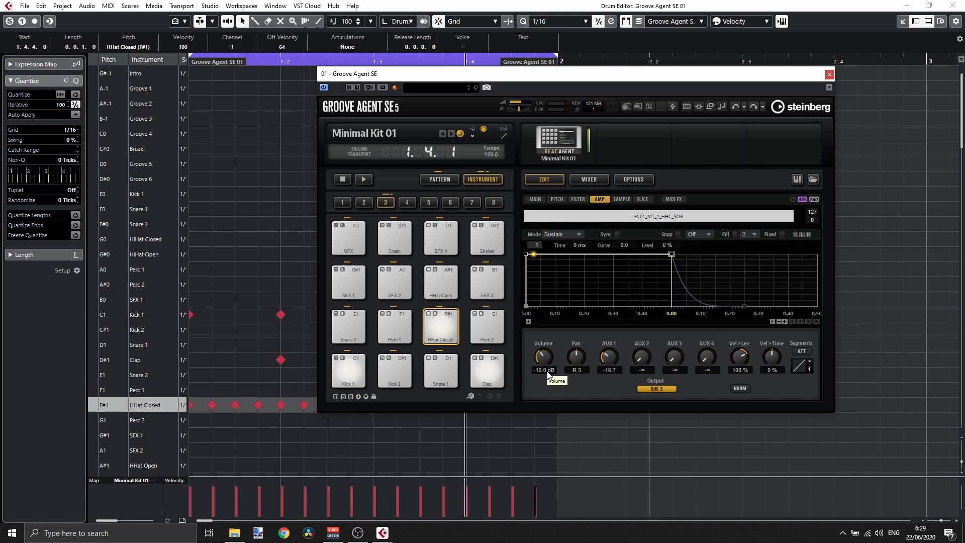
left_click(829, 76)
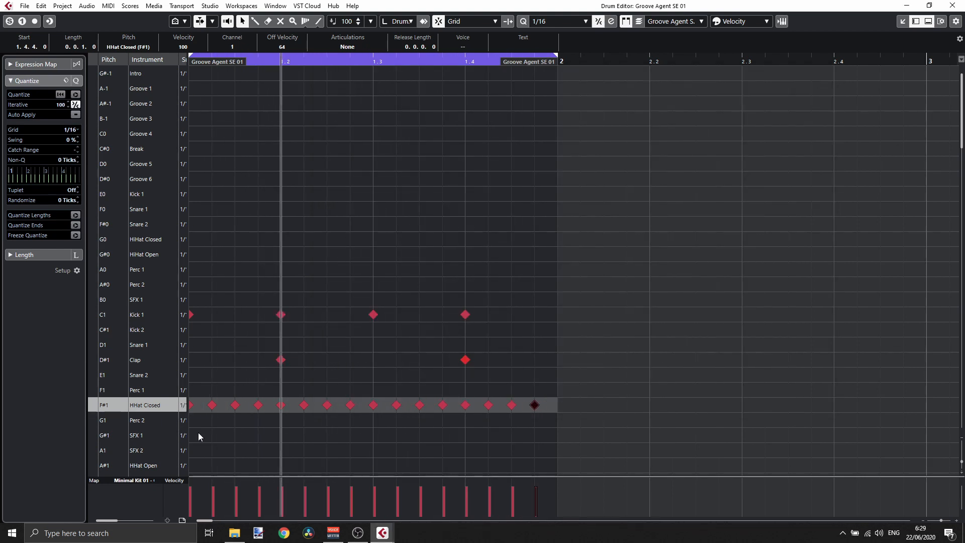
- Add a Shaker note on the third sixteenth of beat 4 and lower its velocity
scroll(215, 377, "down", 3)
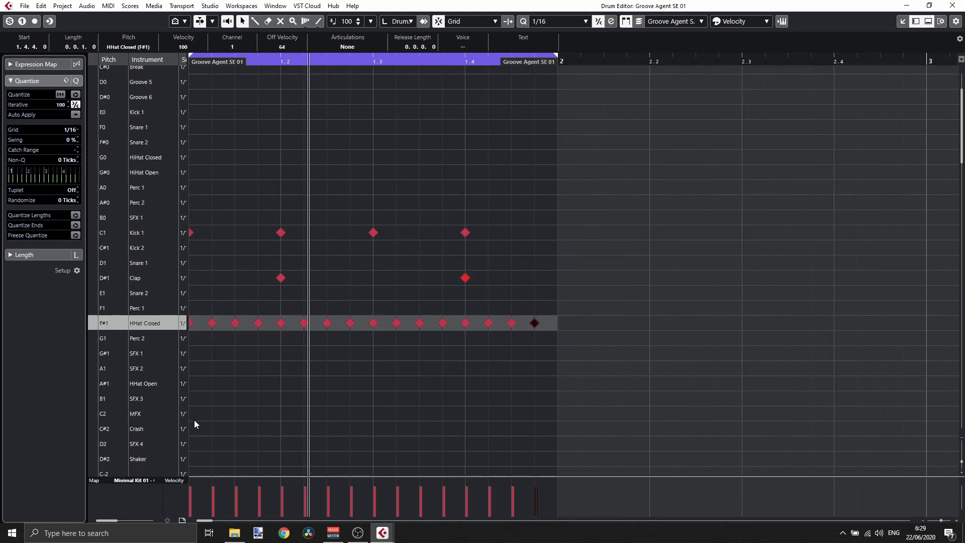
left_click(512, 459)
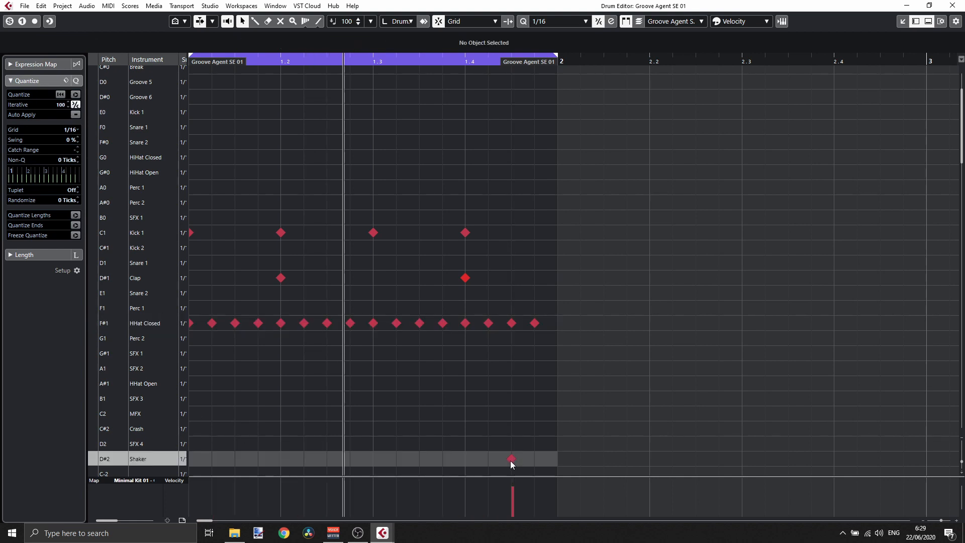
left_click_drag(515, 499, 513, 507)
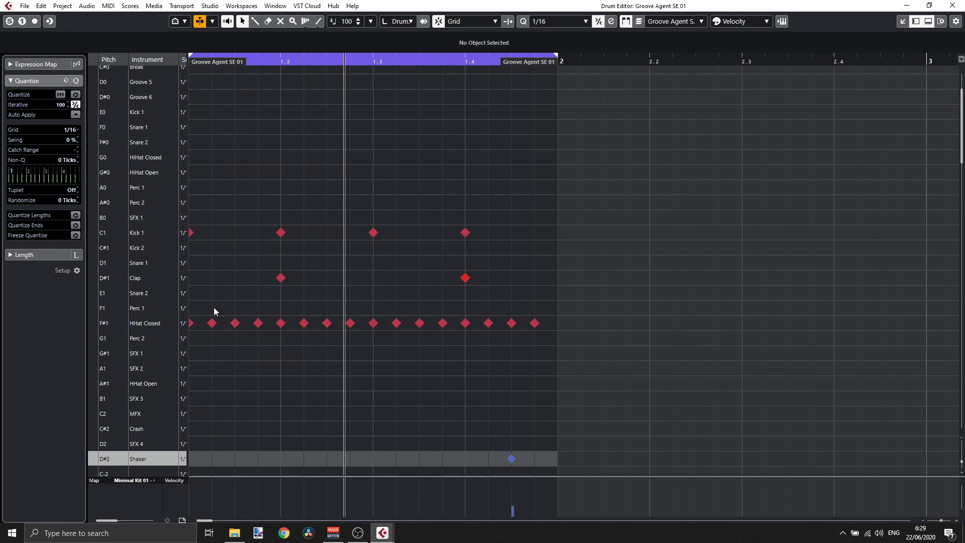
key("space")
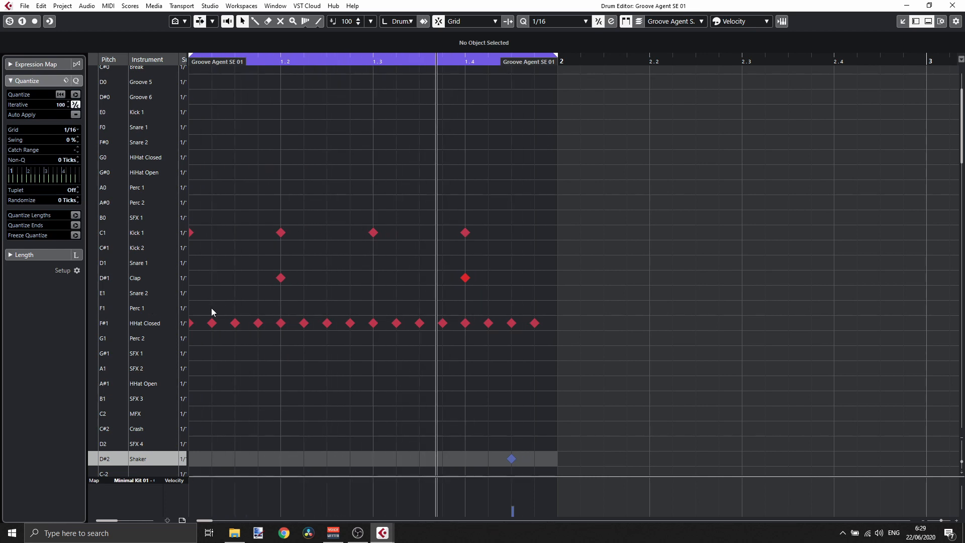
- Add Perc 2 notes on the offbeat eighth of each of the four beats and start playback
double_click(234, 306)
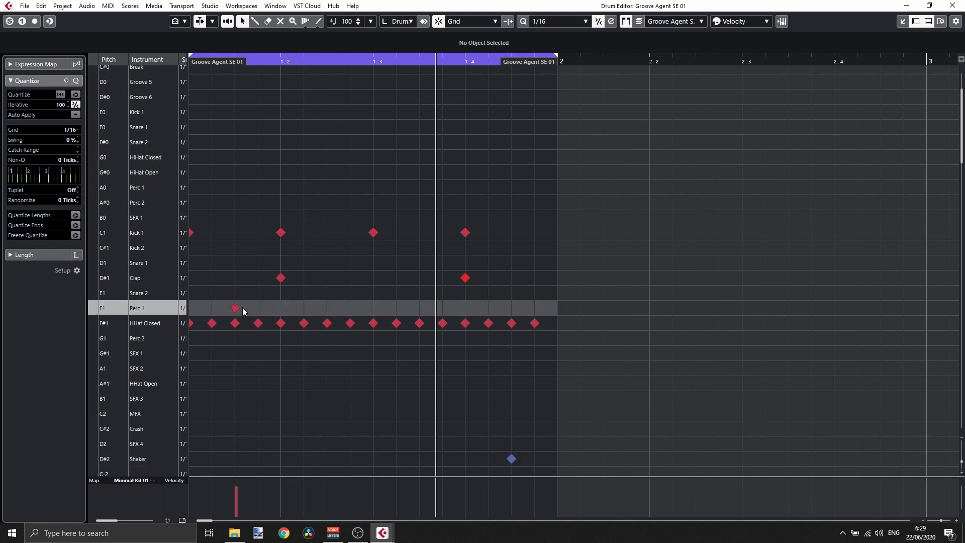
left_click_drag(234, 307, 238, 337)
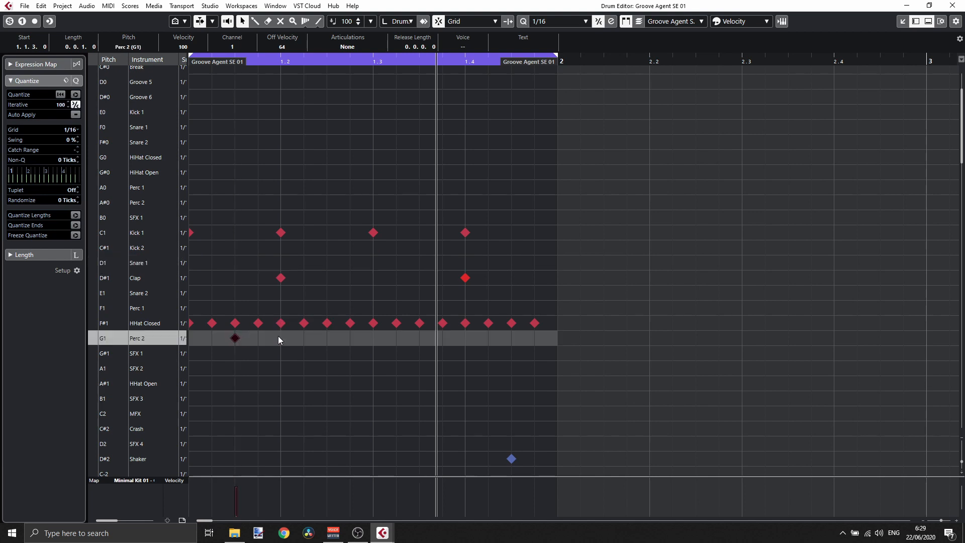
left_click(328, 340)
left_click(419, 340)
left_click(505, 340)
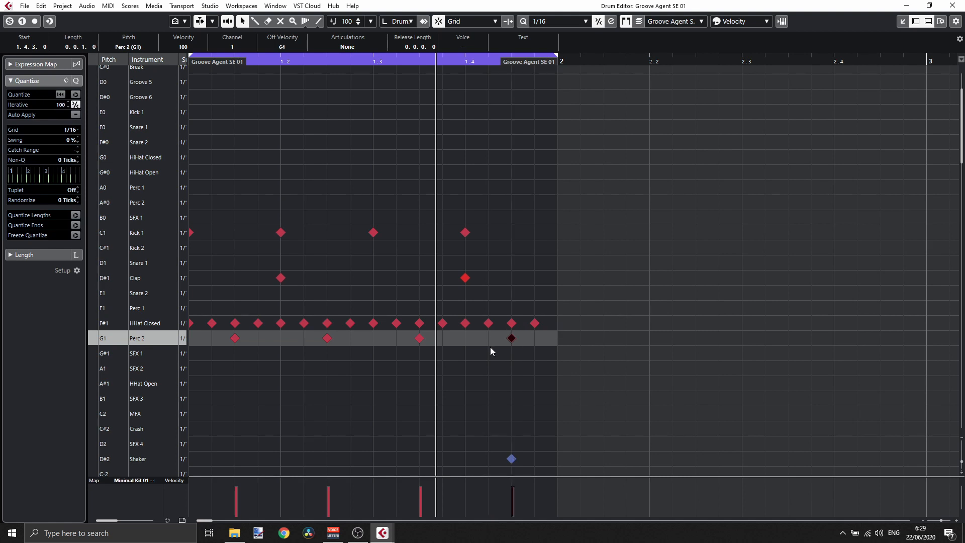
key("space")
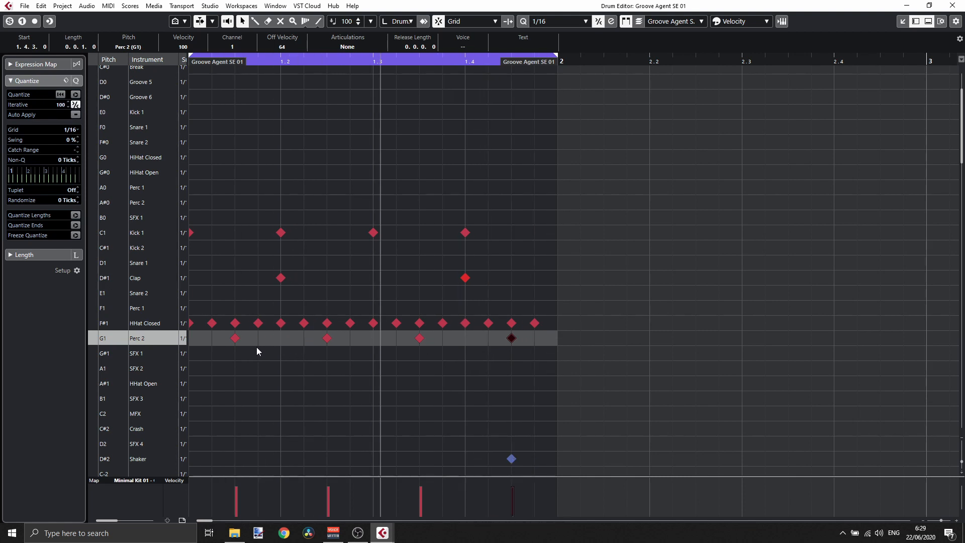
- Select the four Perc 2 notes and lower each one's velocity to about 46
left_click_drag(209, 337, 530, 346)
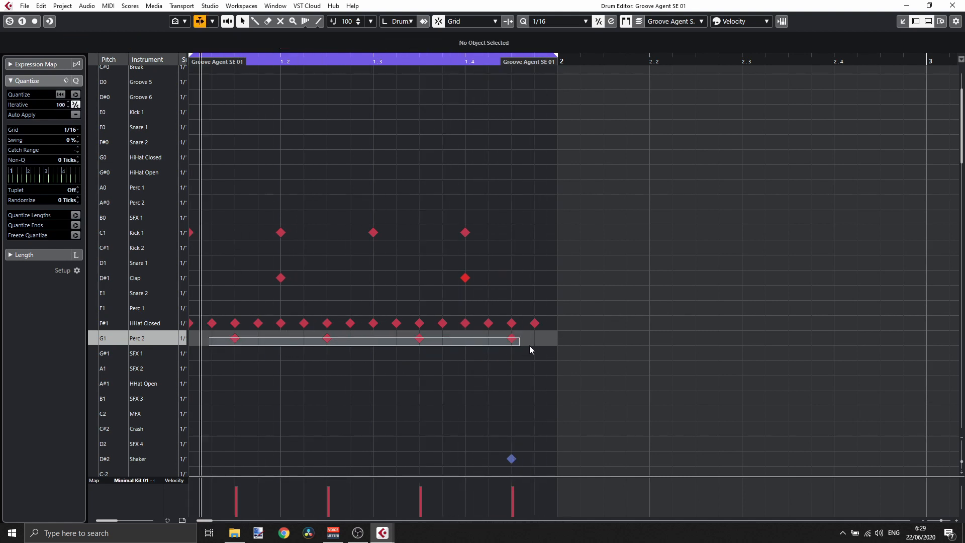
left_click(236, 503)
left_click(329, 503)
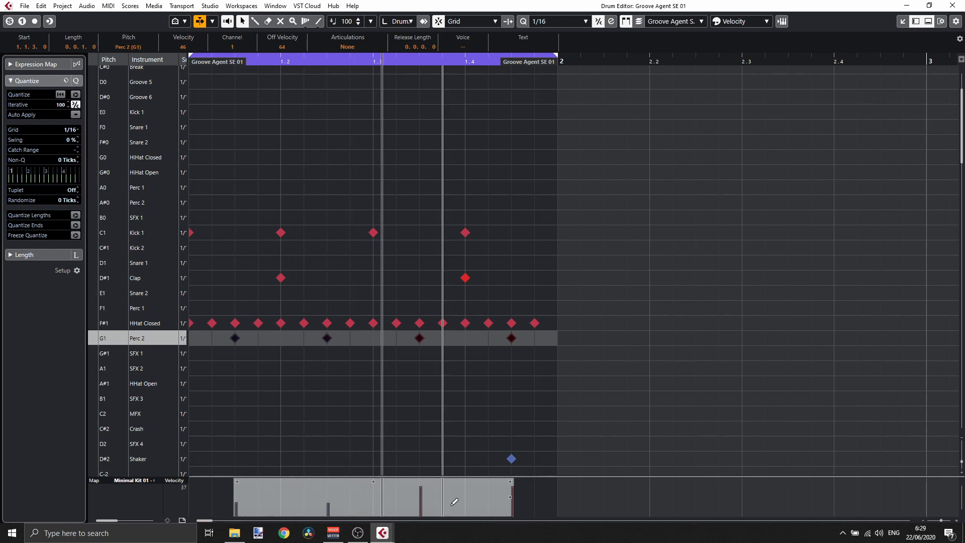
left_click(421, 504)
left_click(512, 504)
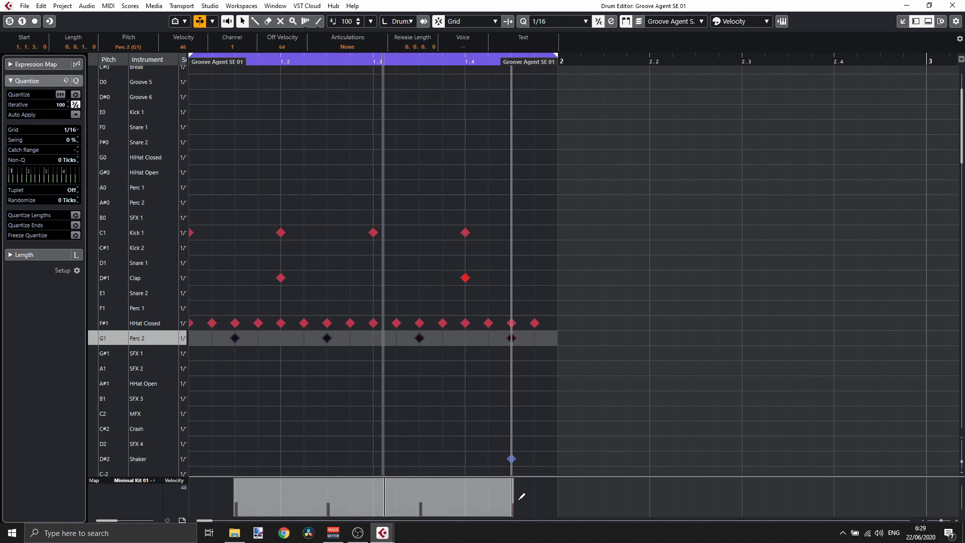
key("space")
- Return to the project window and duplicate the Groove Agent SE 01 drum part three times
left_click(952, 6)
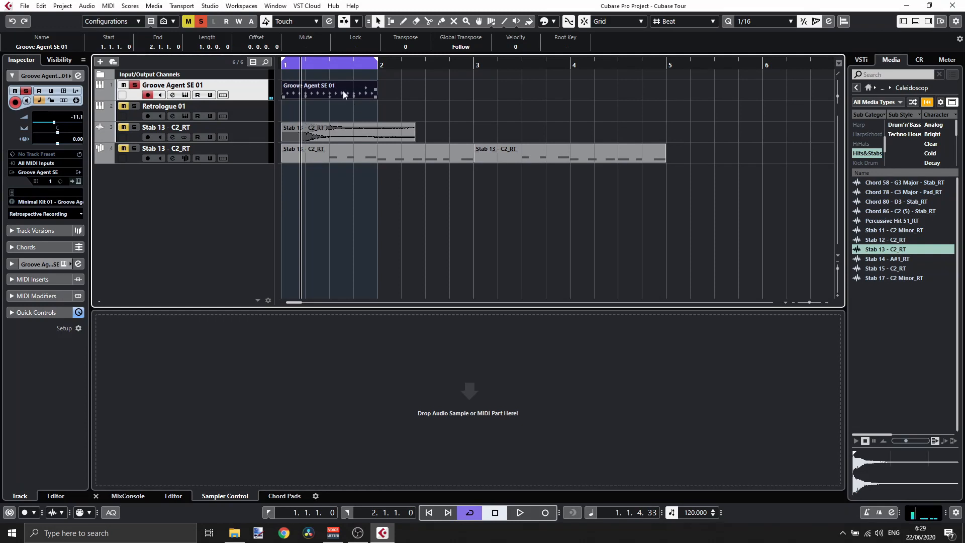
key("ctrl+d")
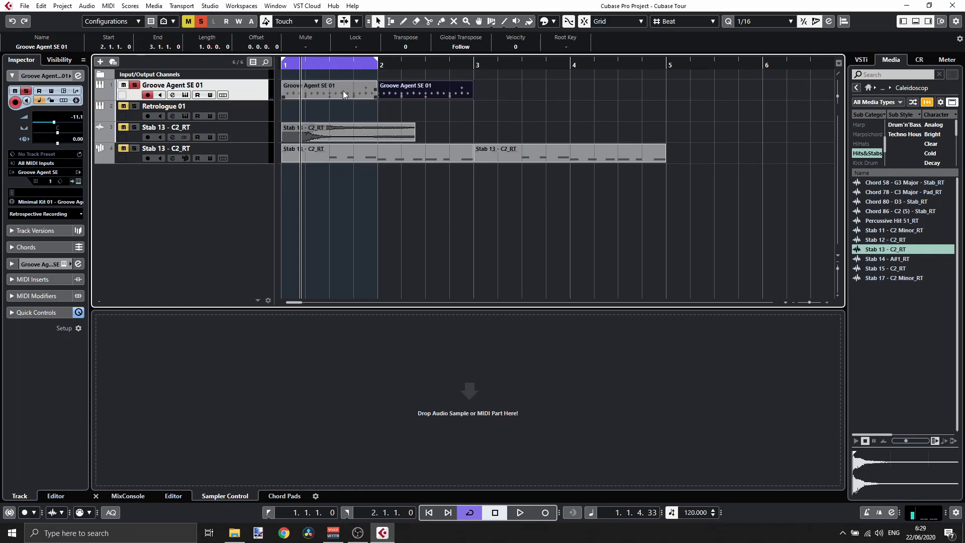
key("ctrl+d")
key("ctrl+d")
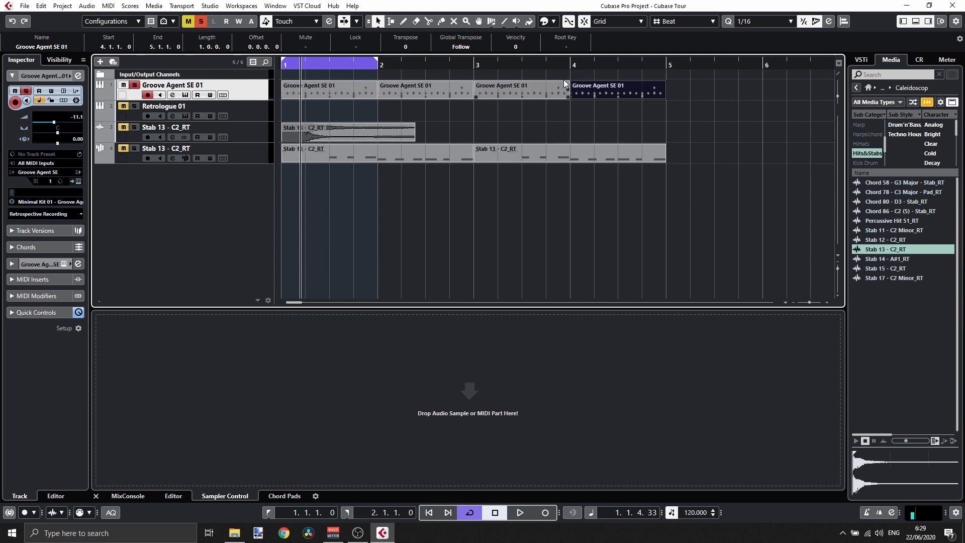
- Delete the third and fourth copies of the drum part
left_click_drag(696, 88, 452, 91)
left_click(571, 98)
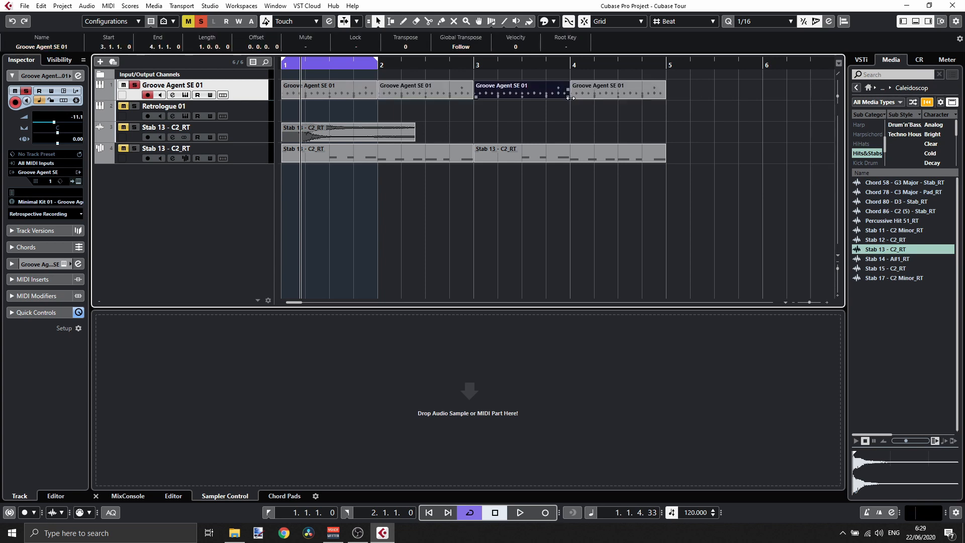
left_click_drag(730, 92, 496, 104)
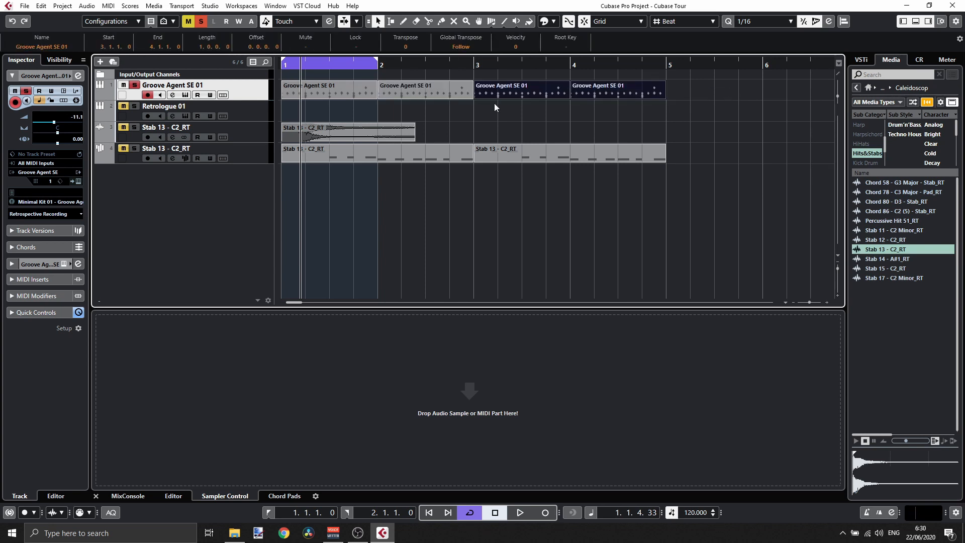
key("Delete")
- Add an extra Kick note at 2.4.3 in the second drum part and play it back from bar 2
left_click(402, 93)
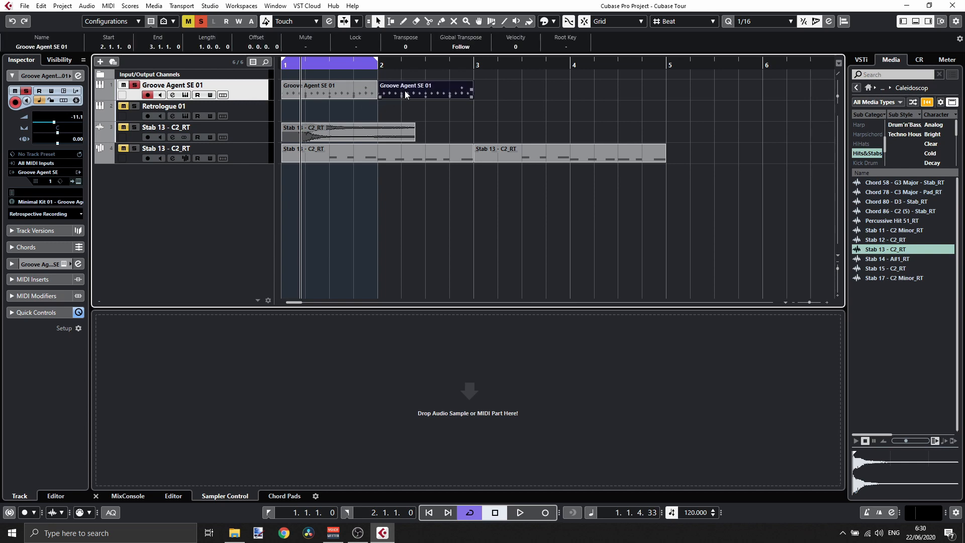
double_click(430, 93)
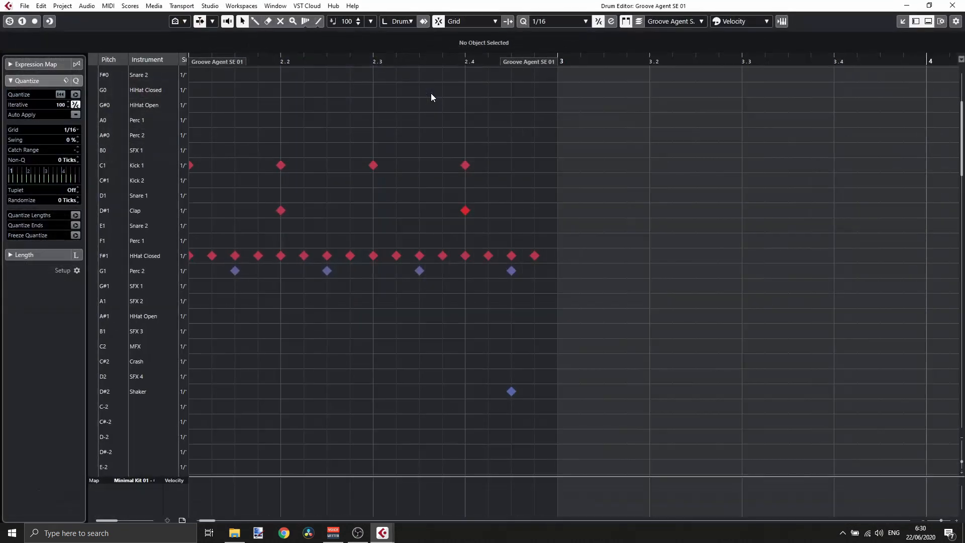
left_click(512, 166)
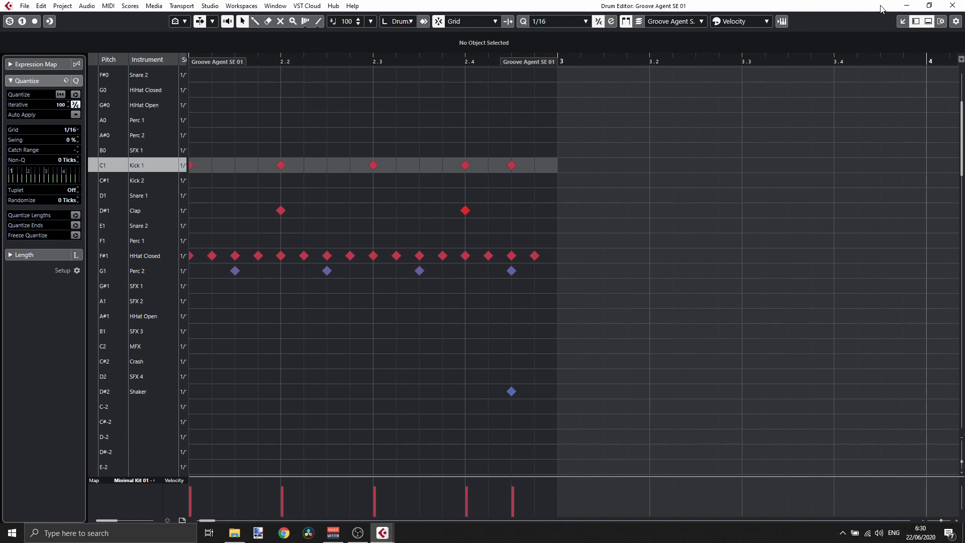
left_click(953, 6)
key("space")
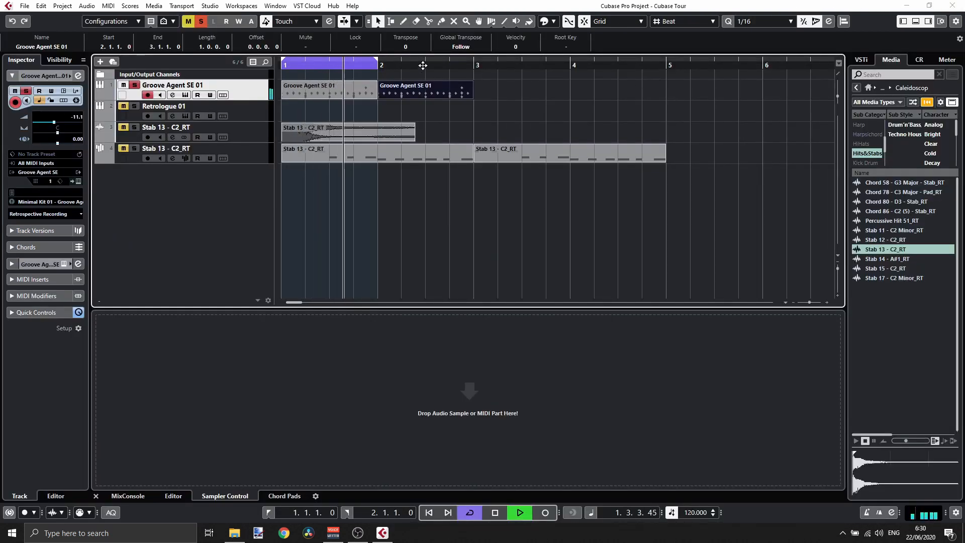
left_click(422, 65)
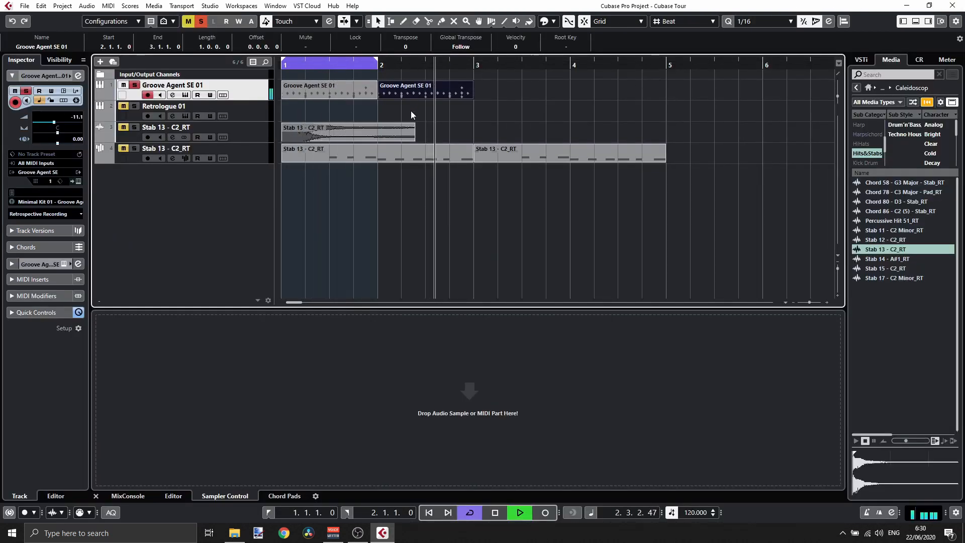
left_click(389, 64)
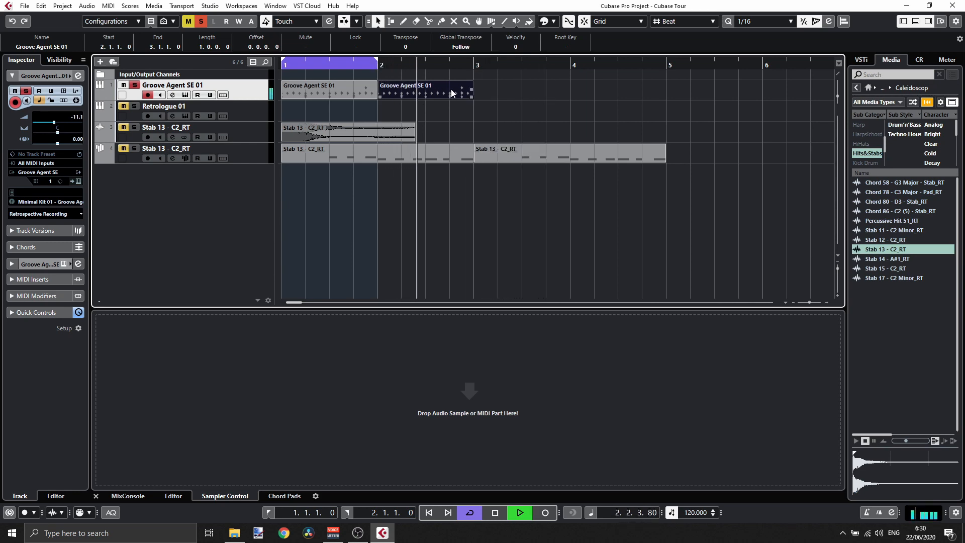
- Glue the two Groove Agent SE 01 drum parts together into a single part spanning bars 1 to 3
key("space")
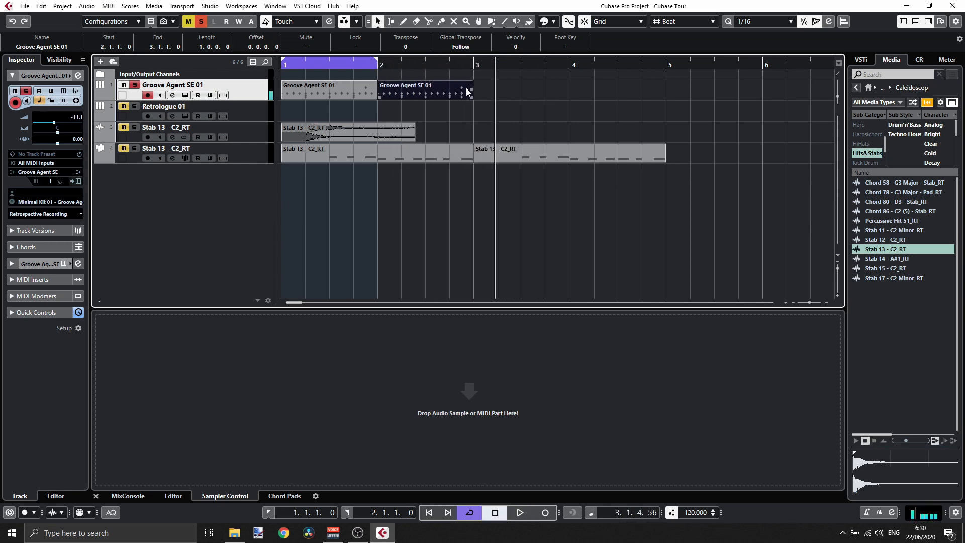
double_click(466, 87)
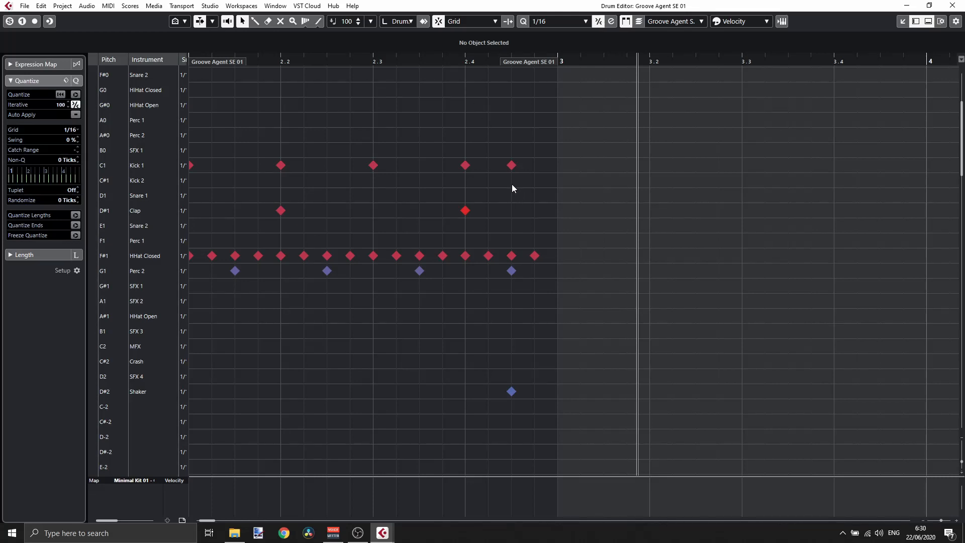
left_click(953, 5)
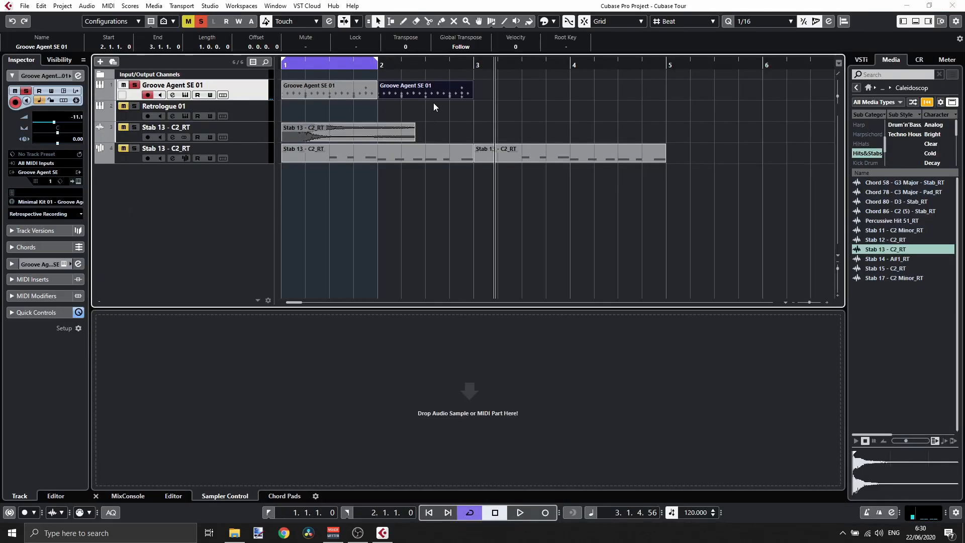
left_click_drag(506, 90, 350, 95)
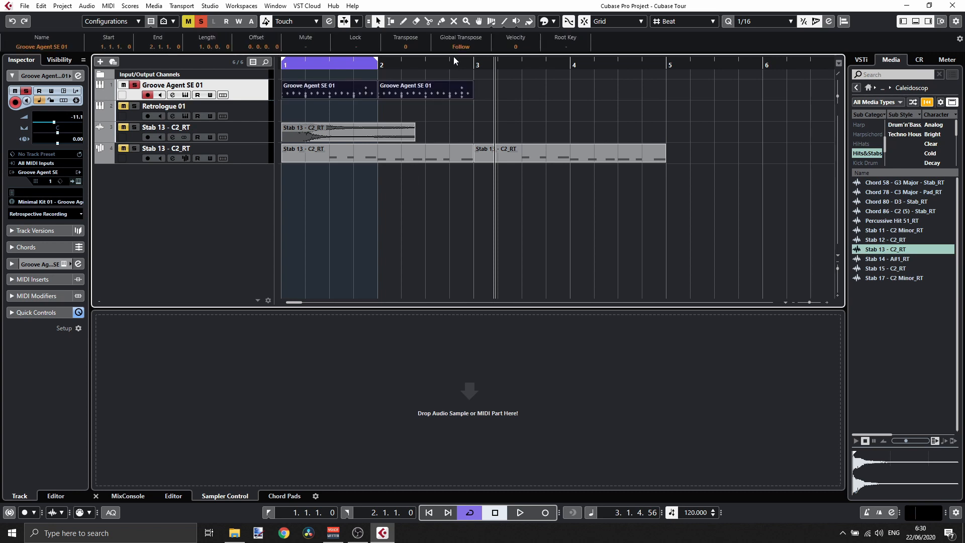
left_click(441, 22)
left_click(377, 86)
key("1")
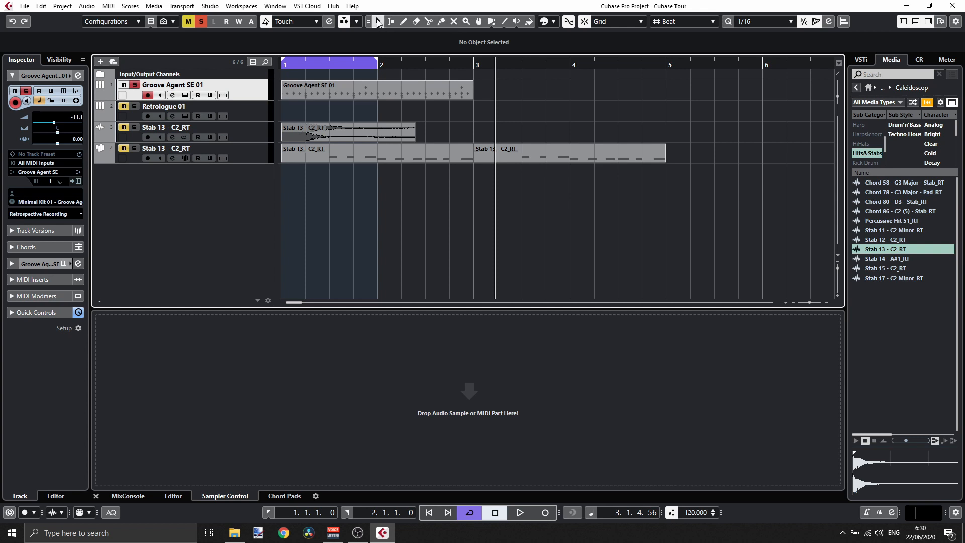
- Duplicate the combined drum part to fill bars 3 to 5 and loop playback over bars 1 to 5
left_click_drag(376, 62, 473, 62)
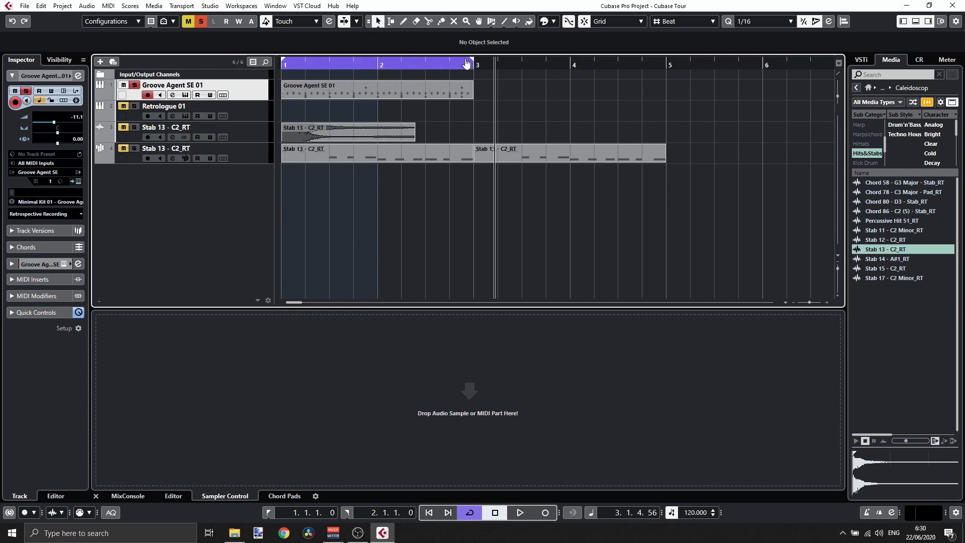
left_click(439, 87)
key("ctrl+d")
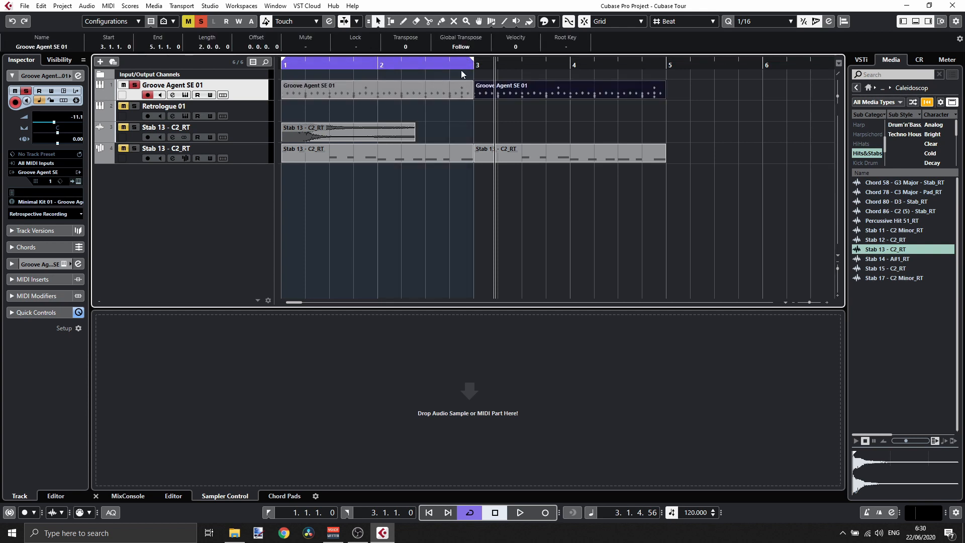
left_click_drag(474, 62, 663, 69)
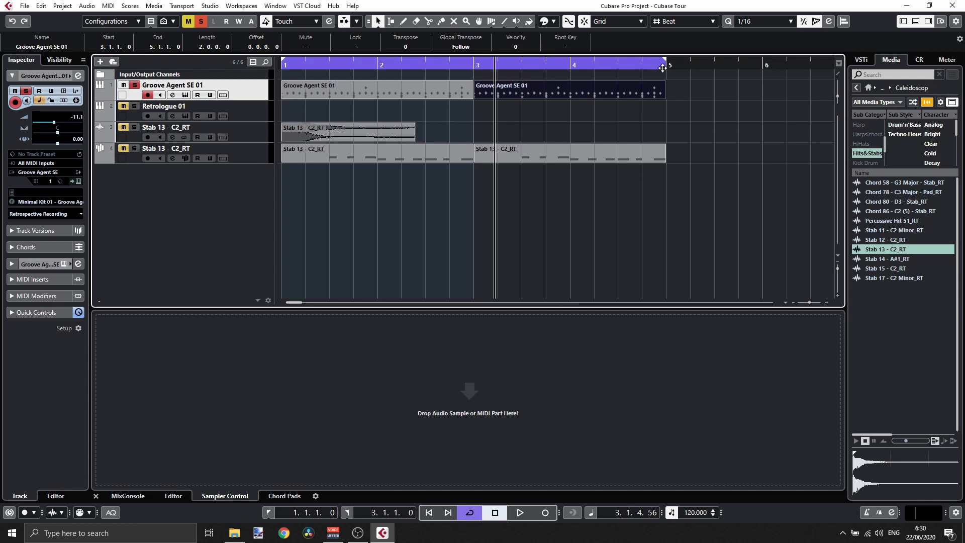
key("space")
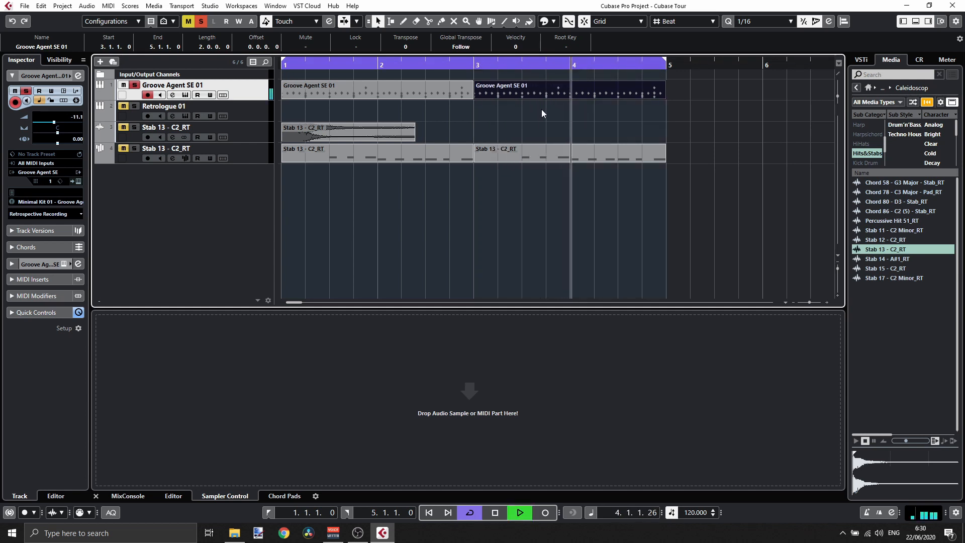
- Clear all solos and lower the Stab 13 sampler track's volume to about -10.3 dB
left_click(201, 22)
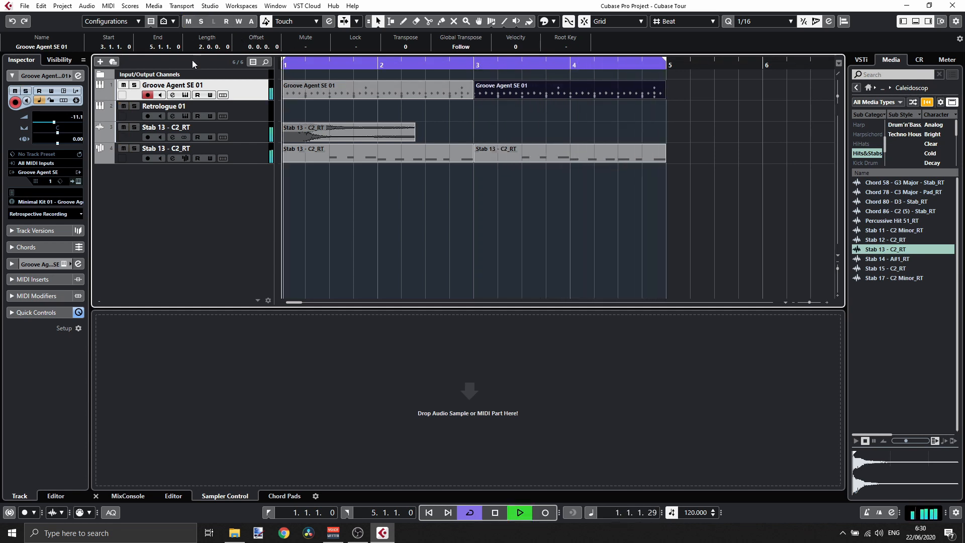
left_click(234, 159)
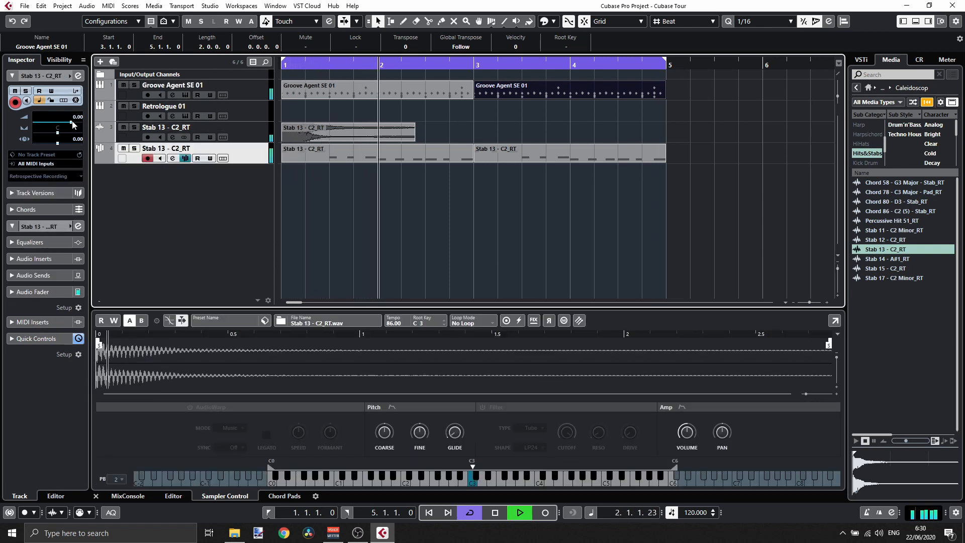
left_click_drag(72, 124, 57, 126)
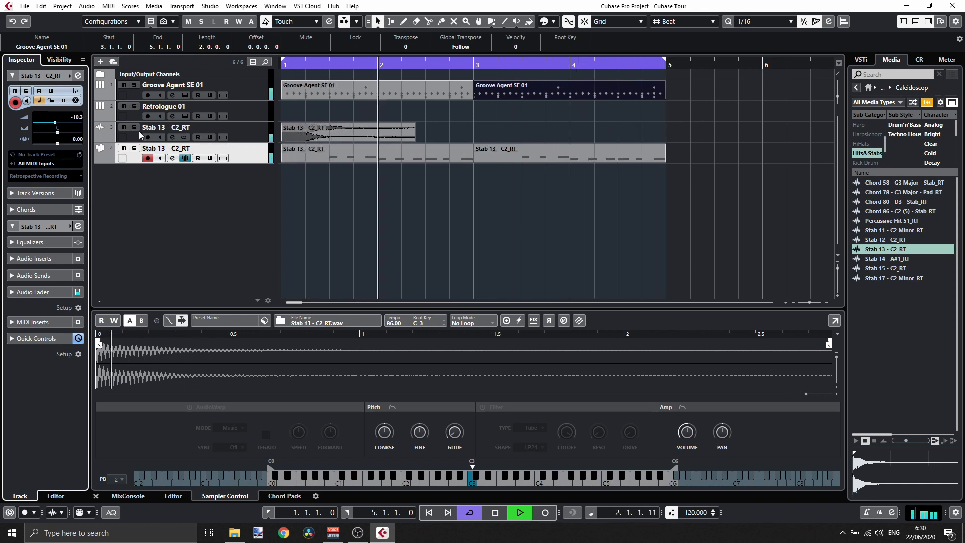
- Mute the Stab 13 audio track, stop playback and move the Stab 13 sampler track up to second place
left_click(123, 127)
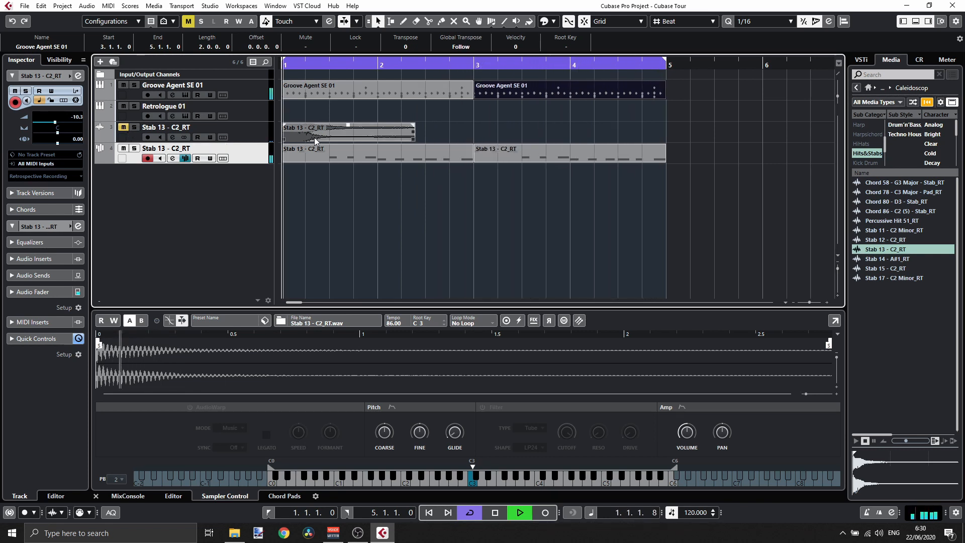
key("space")
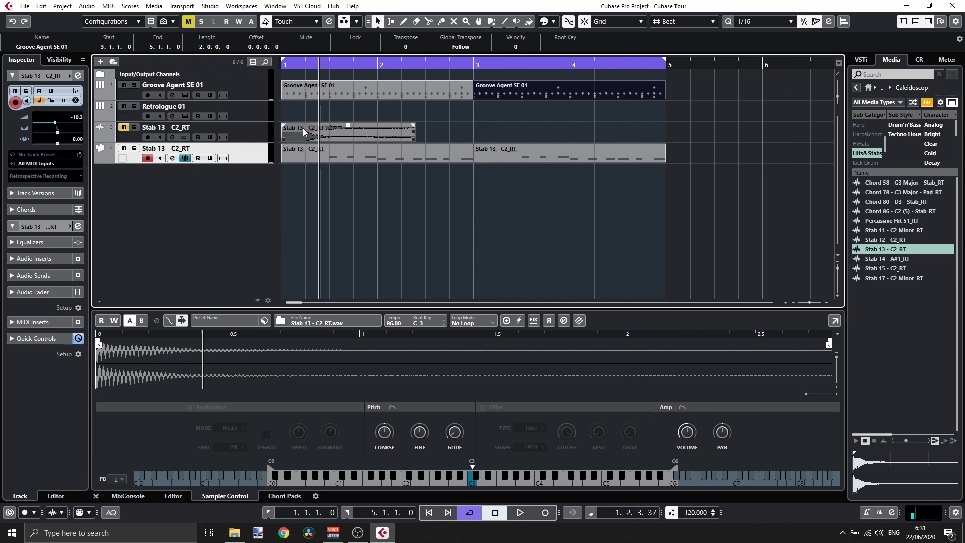
left_click_drag(260, 157, 260, 112)
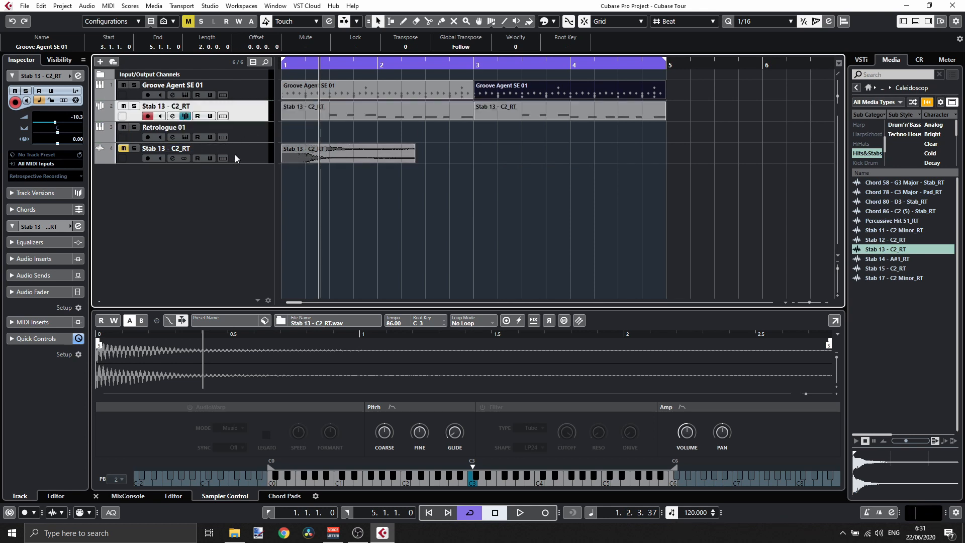
- Open the Retrologue 01 instrument, search its presets for arp and load Ripper Arp Lead
left_click(234, 131)
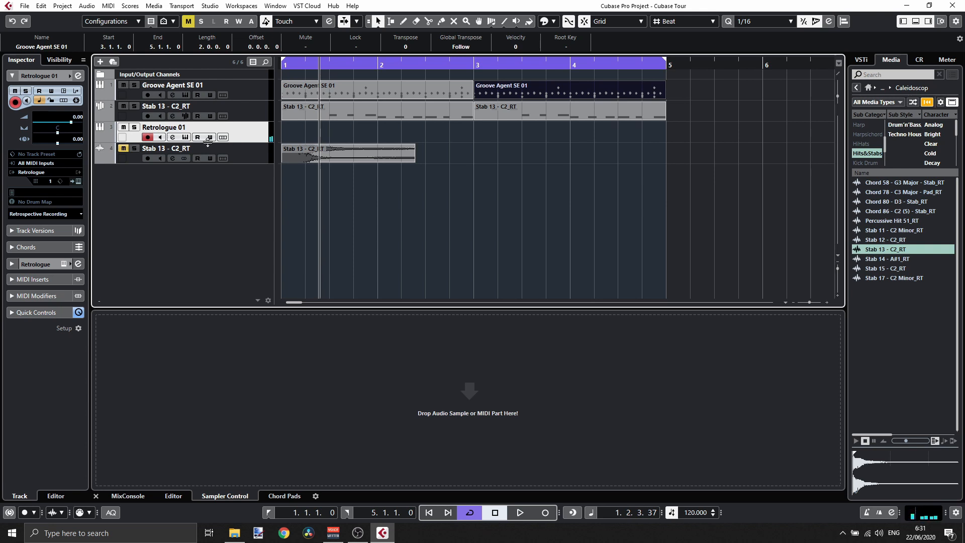
left_click(185, 137)
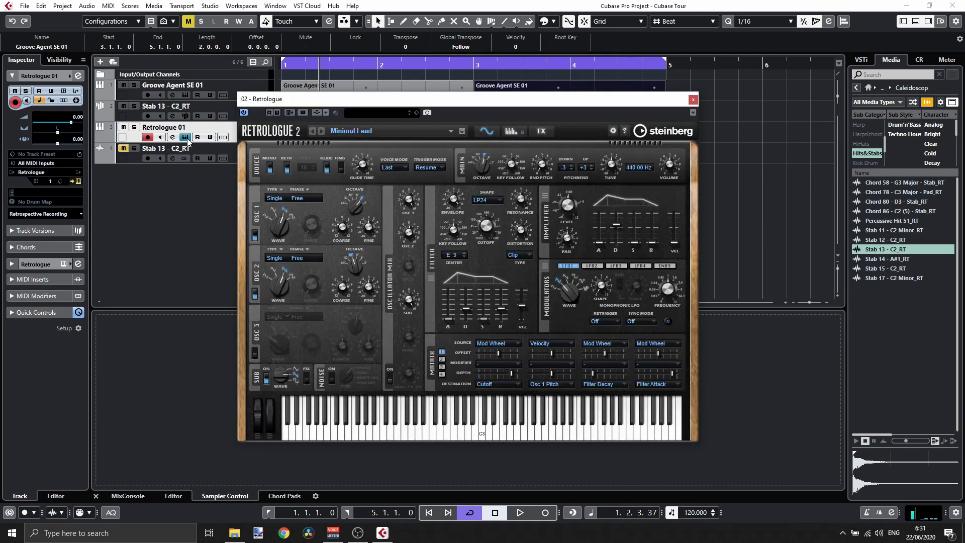
left_click(451, 131)
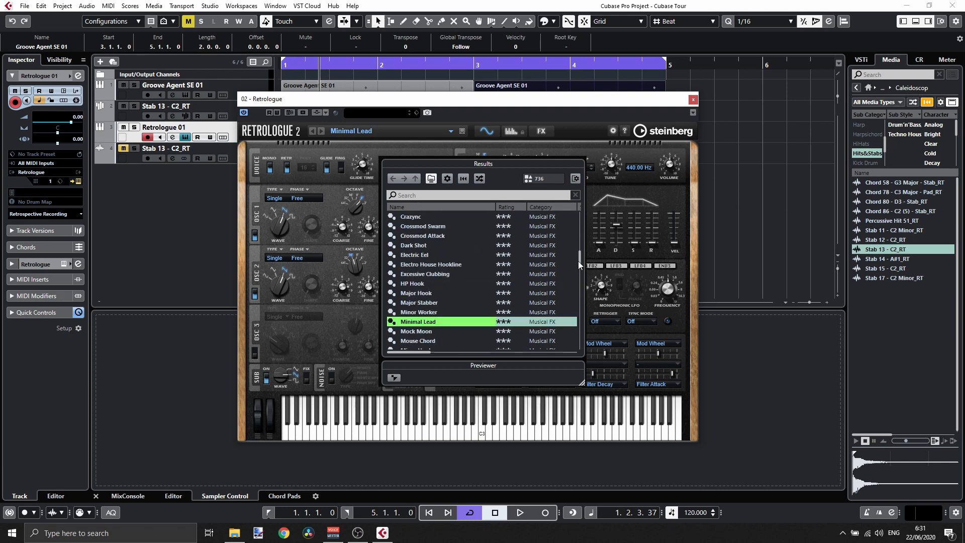
mouse_move(578, 261)
left_mouse_down()
mouse_move(576, 213)
mouse_move(576, 245)
left_mouse_up()
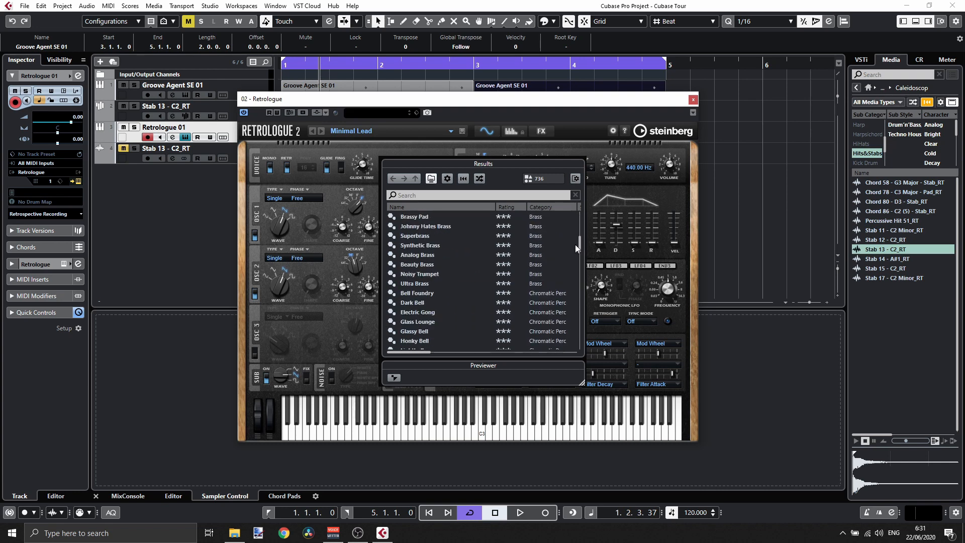
left_click(516, 194)
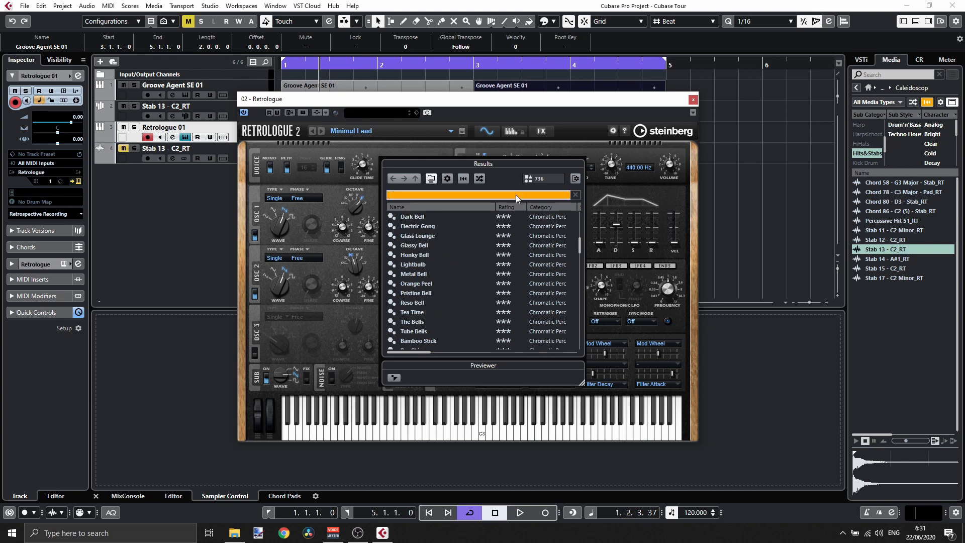
type("arp")
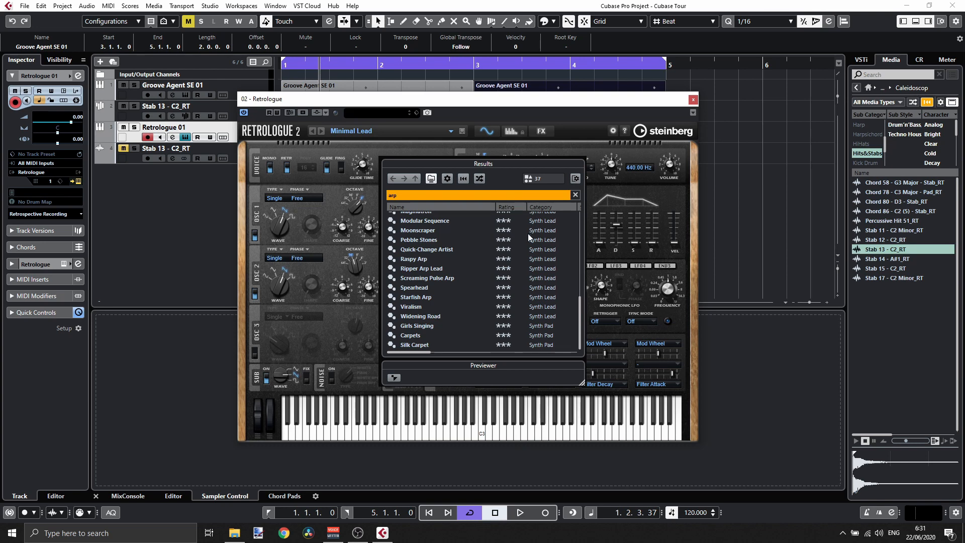
left_click(435, 270)
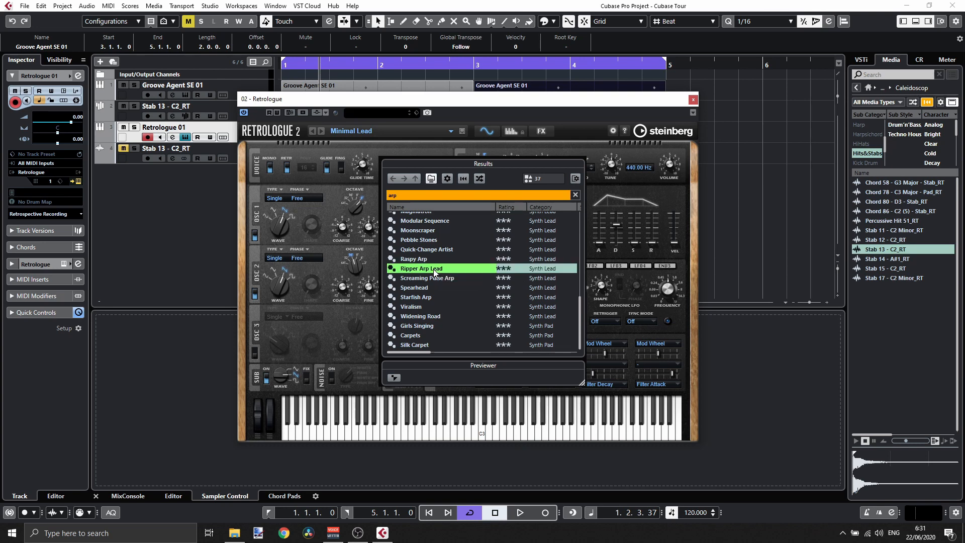
double_click(433, 269)
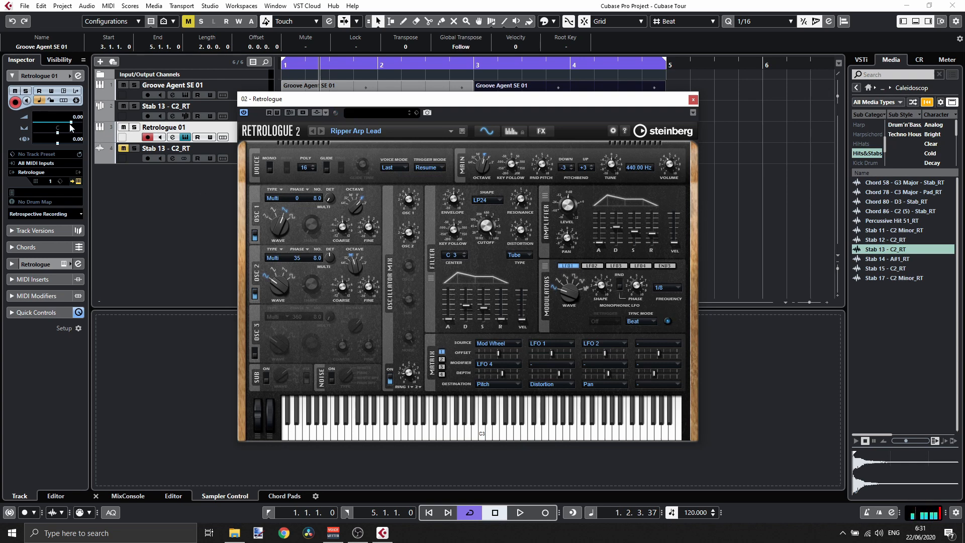
- Lower the Retrologue 01 track's volume to about -6.55 dB, audition it and close the instrument window
left_click_drag(71, 125, 61, 124)
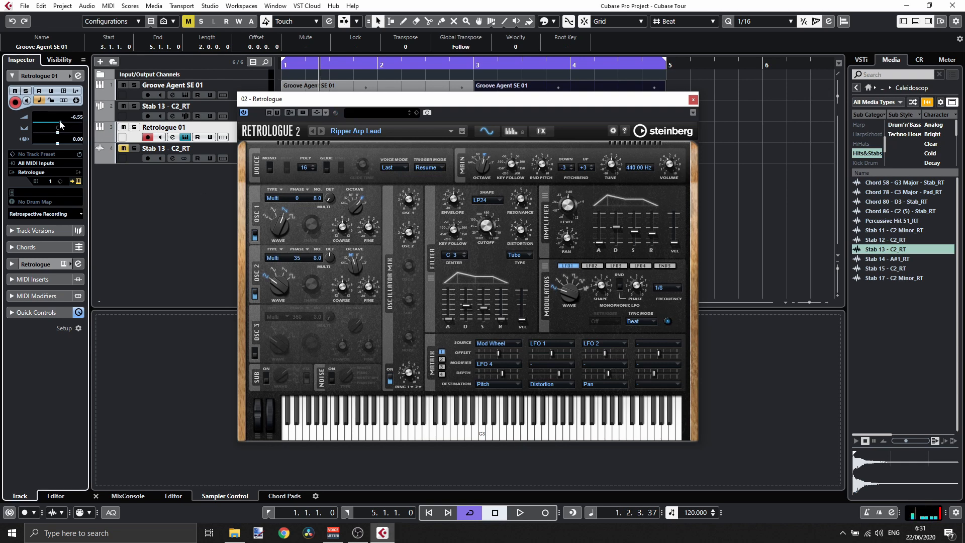
key("space")
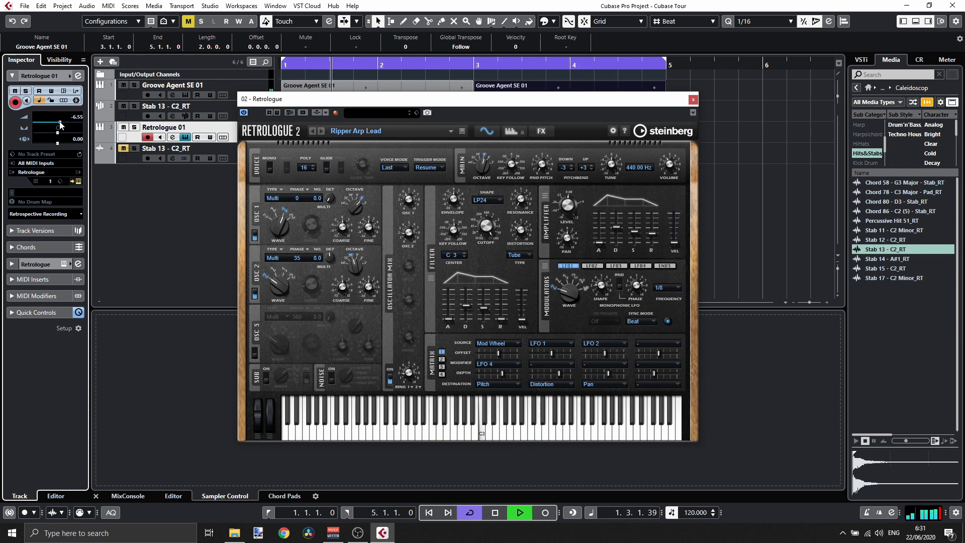
key("space")
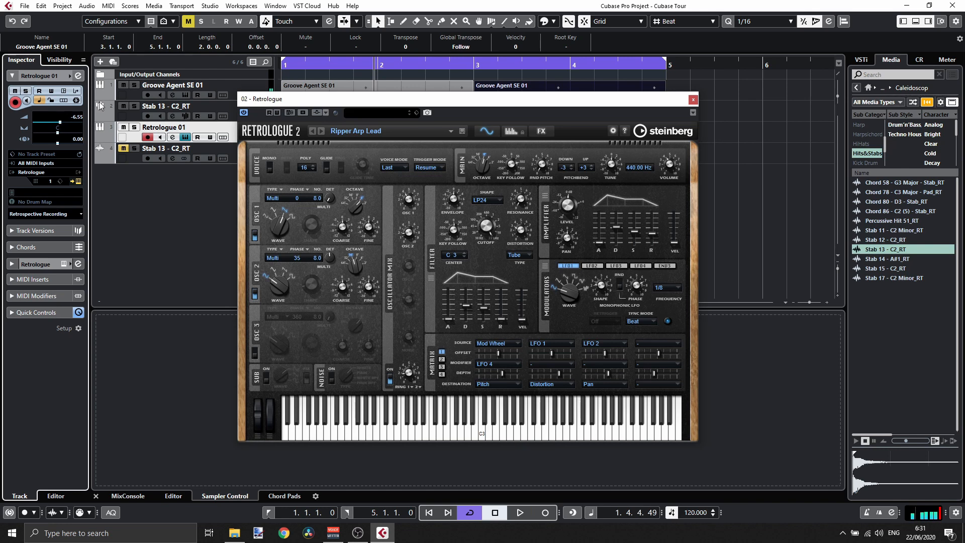
left_click(693, 99)
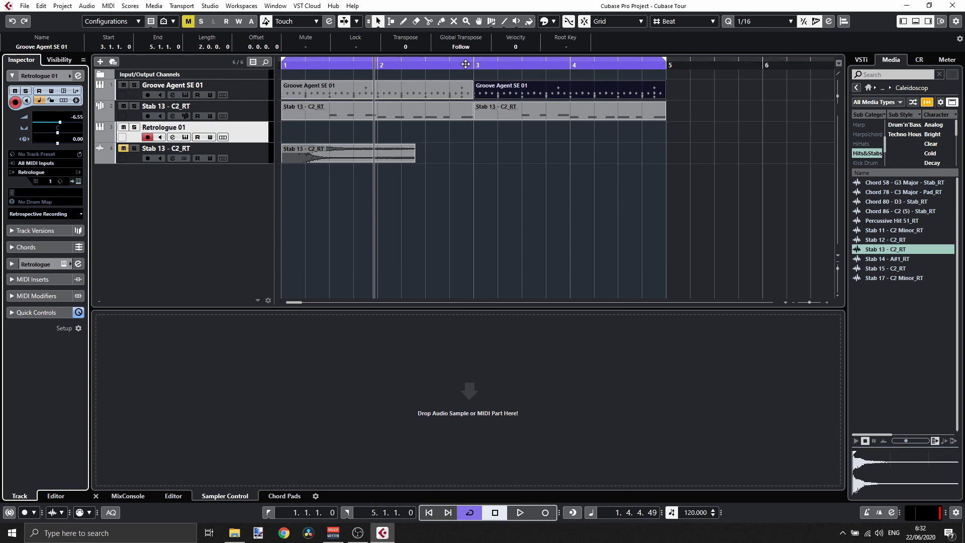
- Create a one-bar MIDI part on the Retrologue 01 track, open it in the key editor and enter a C3 note at the start
double_click(305, 133)
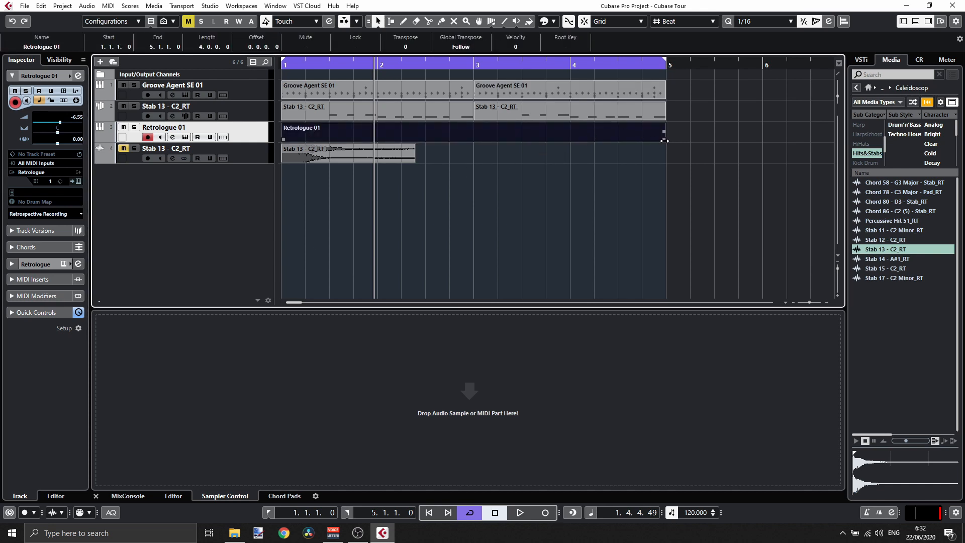
left_click_drag(665, 138, 377, 143)
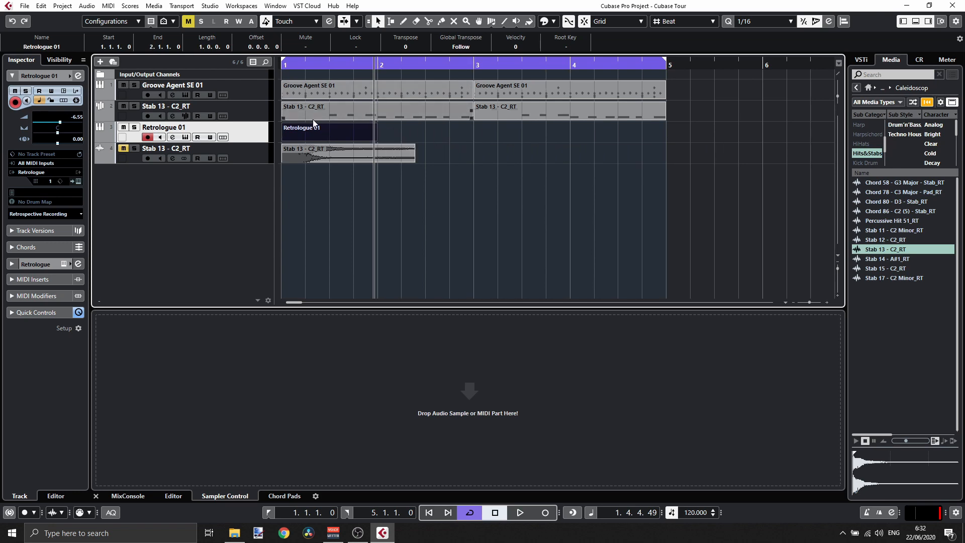
double_click(327, 131)
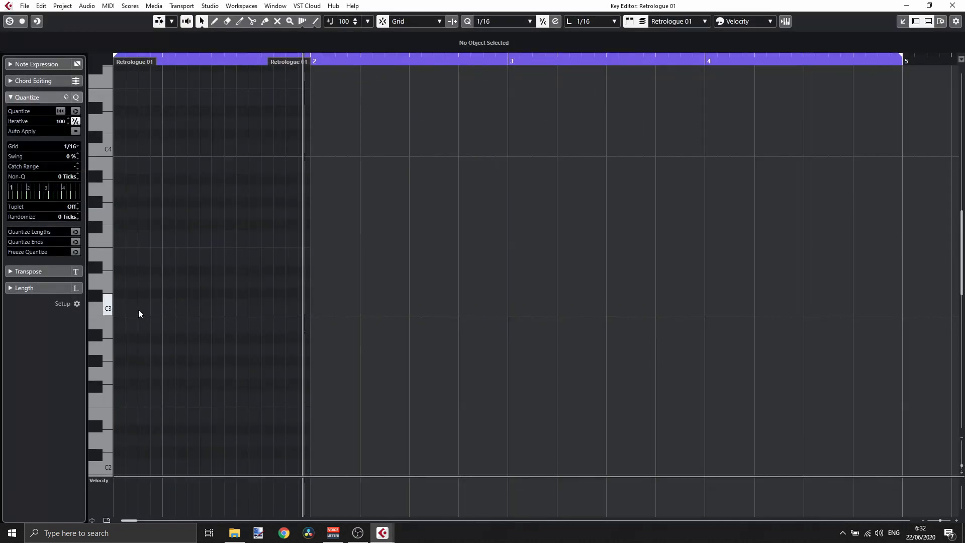
left_click(116, 307)
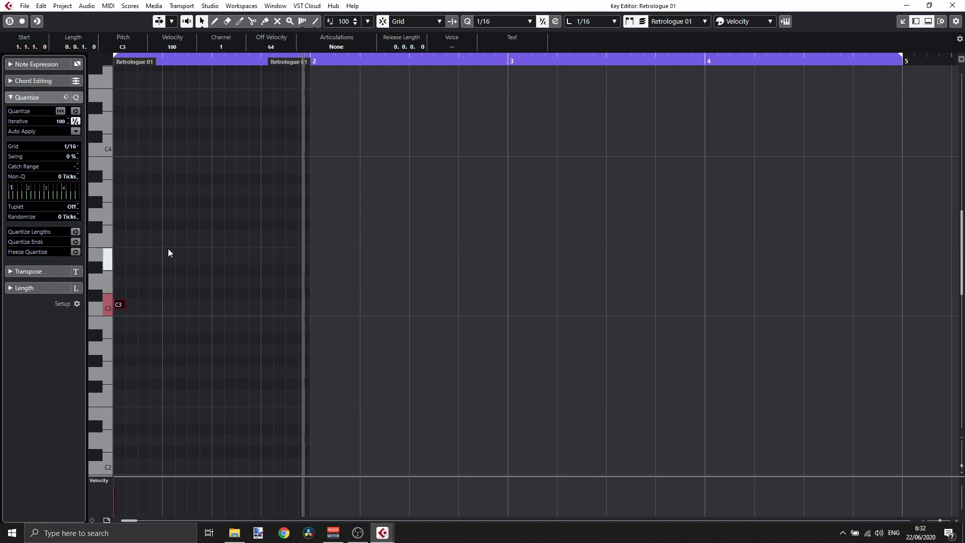
- Add a G3 note at 1.2.1.0 lengthened to two sixteenths, a D#3 at 1.3.1.0 and a D3 at 1.4.1.0
left_click(168, 213)
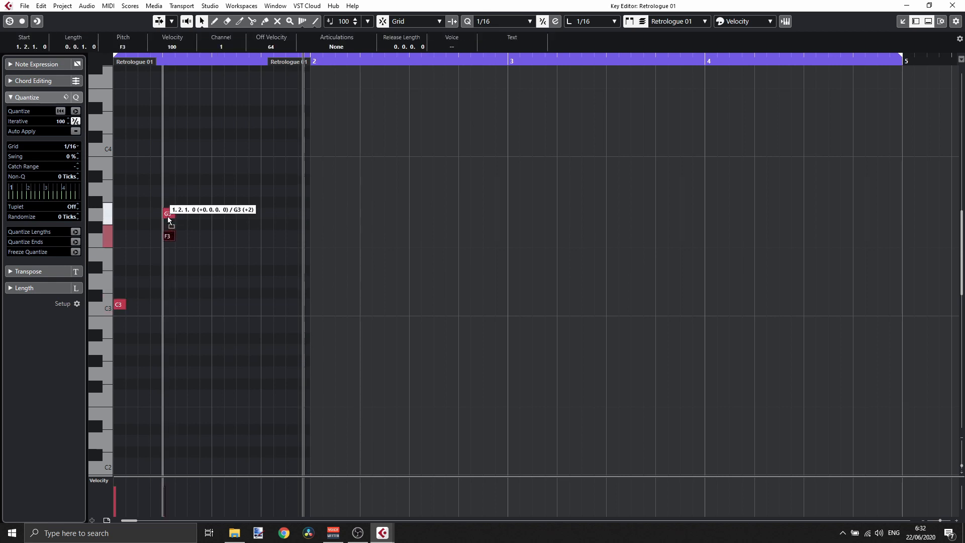
left_click_drag(172, 213, 187, 213)
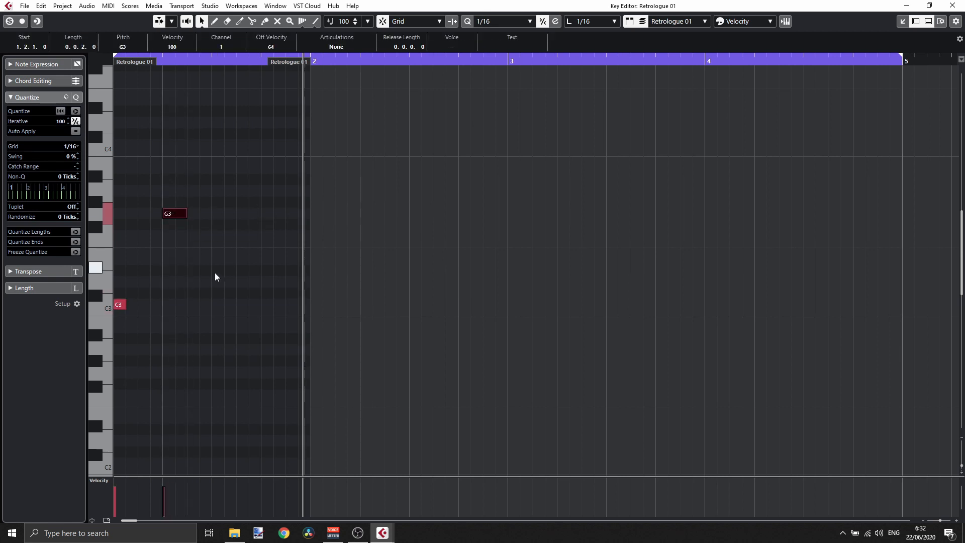
left_click(213, 270)
left_click(213, 271)
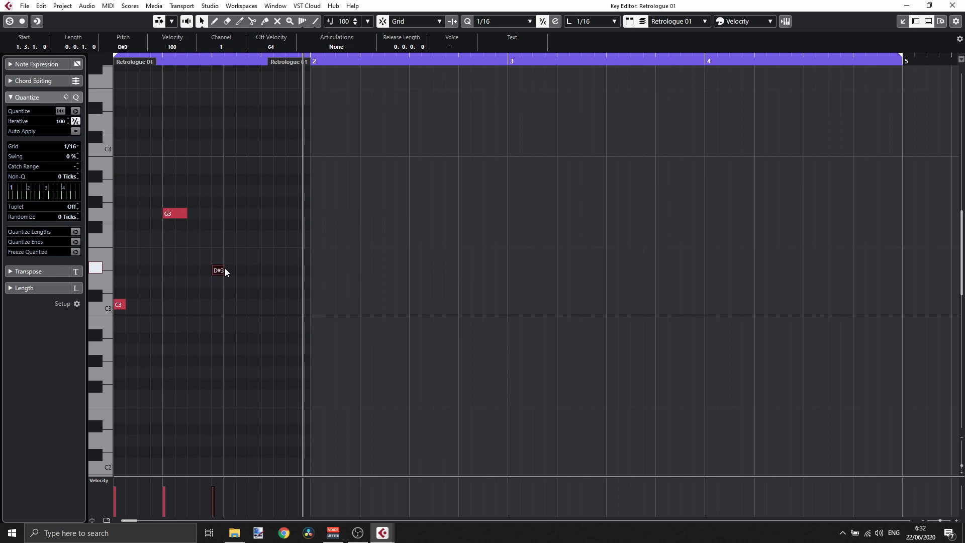
left_click(265, 283)
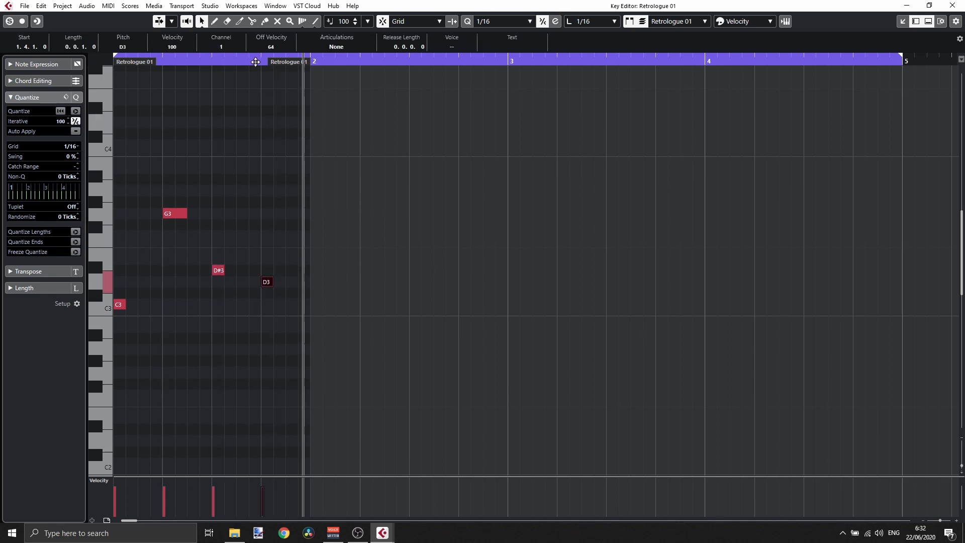
- Play the part and lengthen the D3 note to one beat, ending at the bar line
key("space")
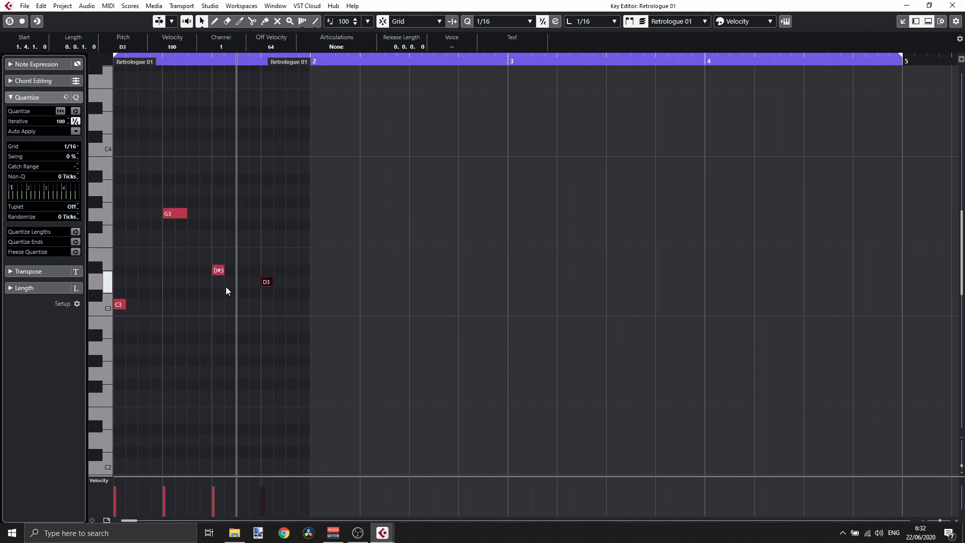
left_click_drag(272, 282, 305, 285)
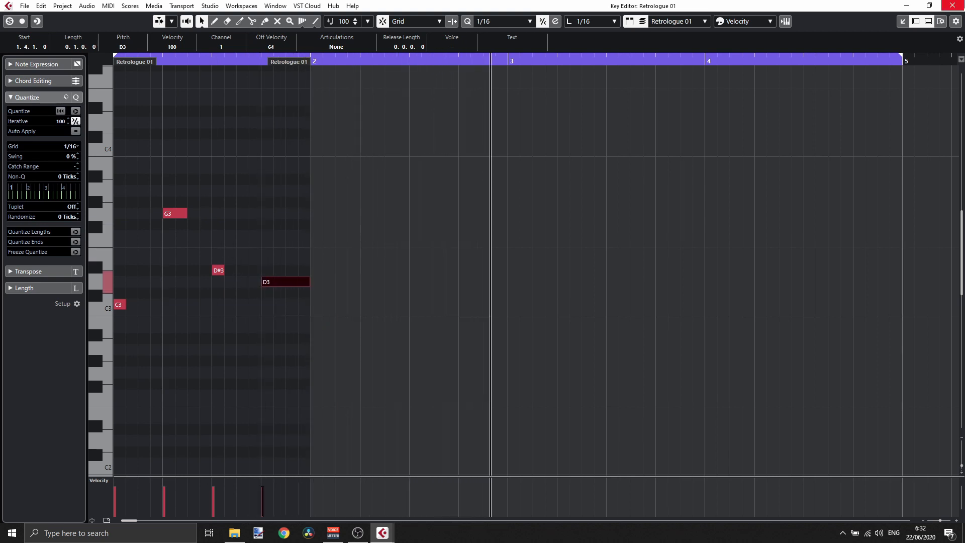
- Close the key editor and duplicate the Retrologue 01 part three times to fill bars 2 to 4
left_click(954, 5)
left_click(341, 135)
key("ctrl+d")
key("ctrl+d")
key("ctrl+d")
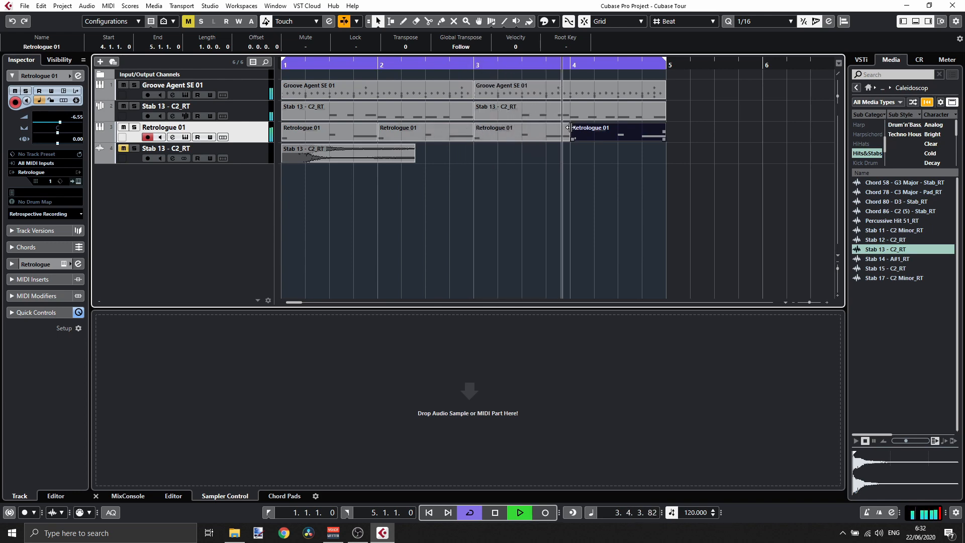
- Open the second Retrologue 01 part, transpose its last note down an octave to D2, audition it and close the editor
key("space")
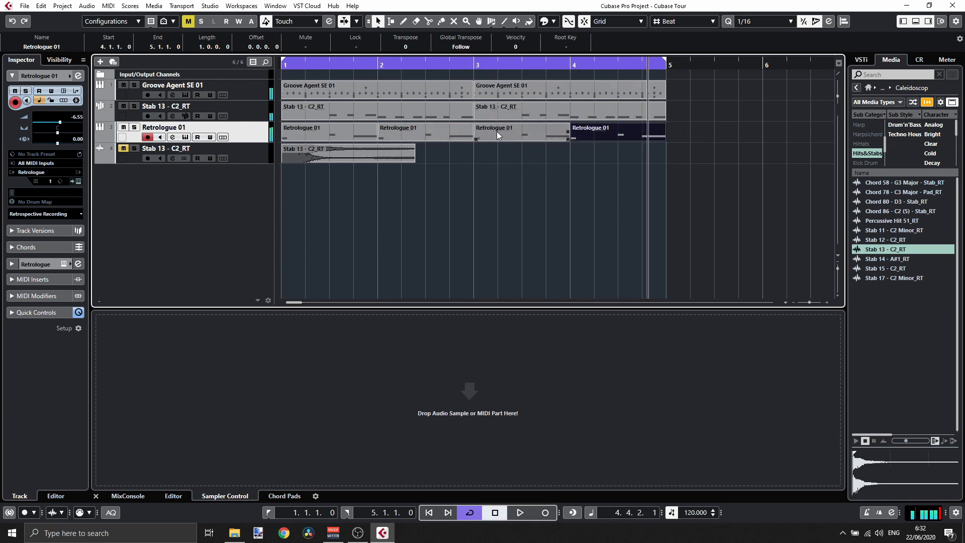
left_click(443, 131)
double_click(443, 131)
left_click(284, 282)
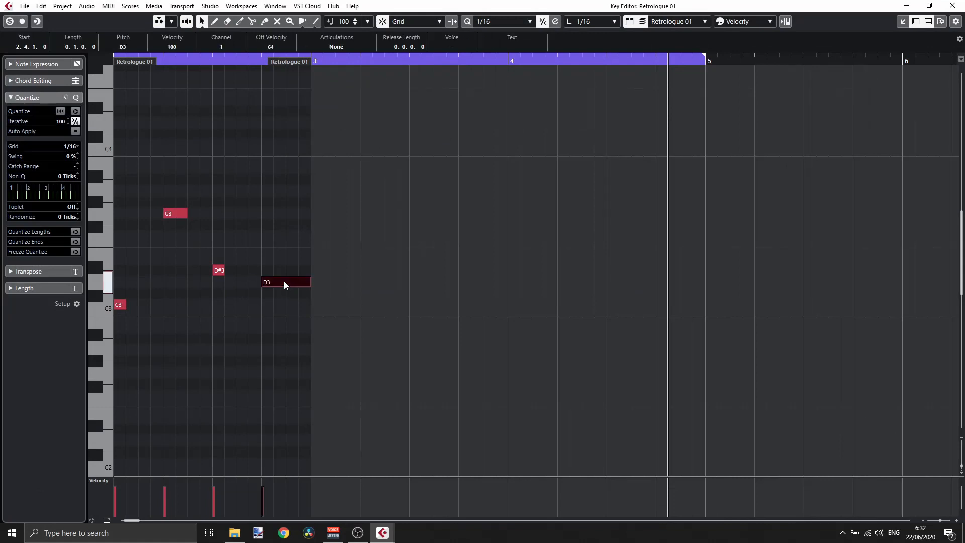
key("shift+Down")
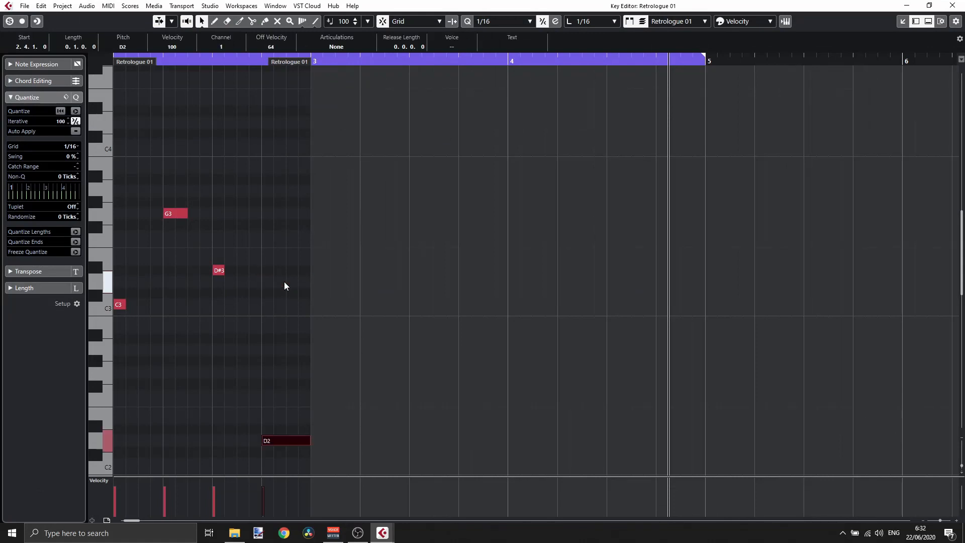
key("space")
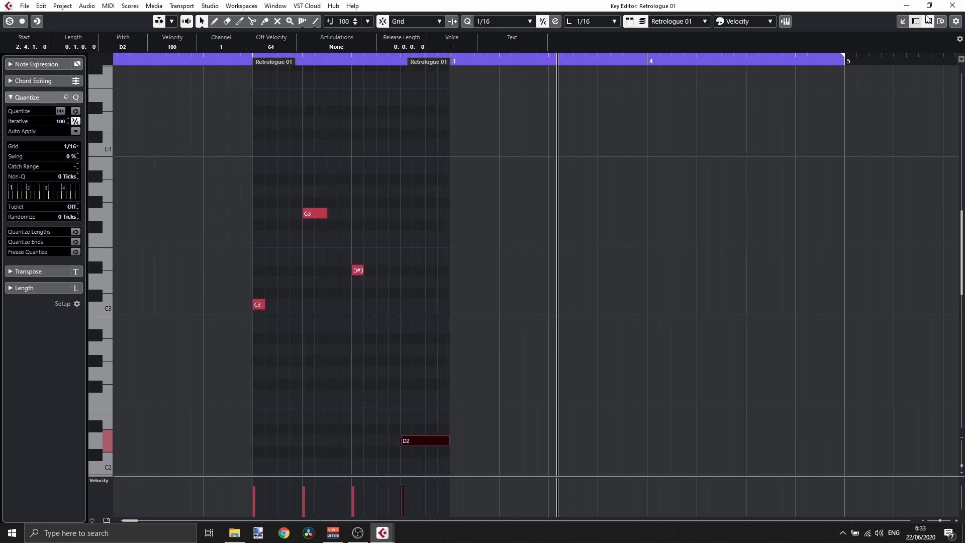
left_click(953, 6)
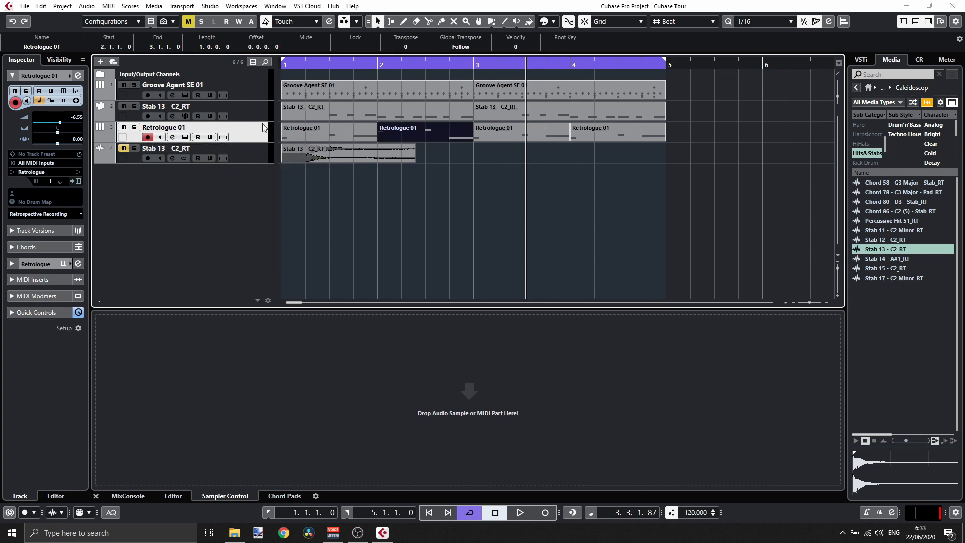
- Select each track in turn to review its settings in the inspector
left_click(256, 111)
left_click(246, 89)
left_click(249, 109)
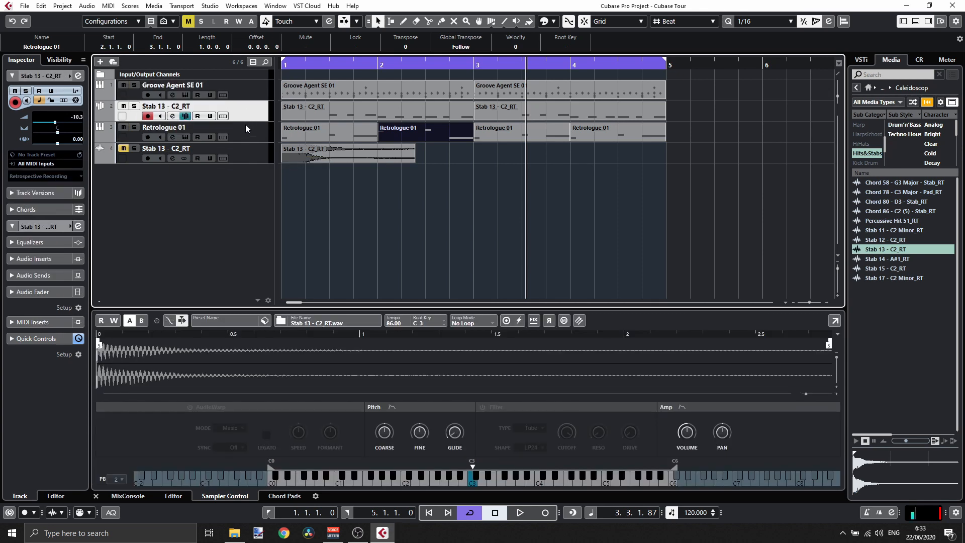
left_click(246, 126)
left_click(249, 151)
left_click(247, 129)
left_click(245, 88)
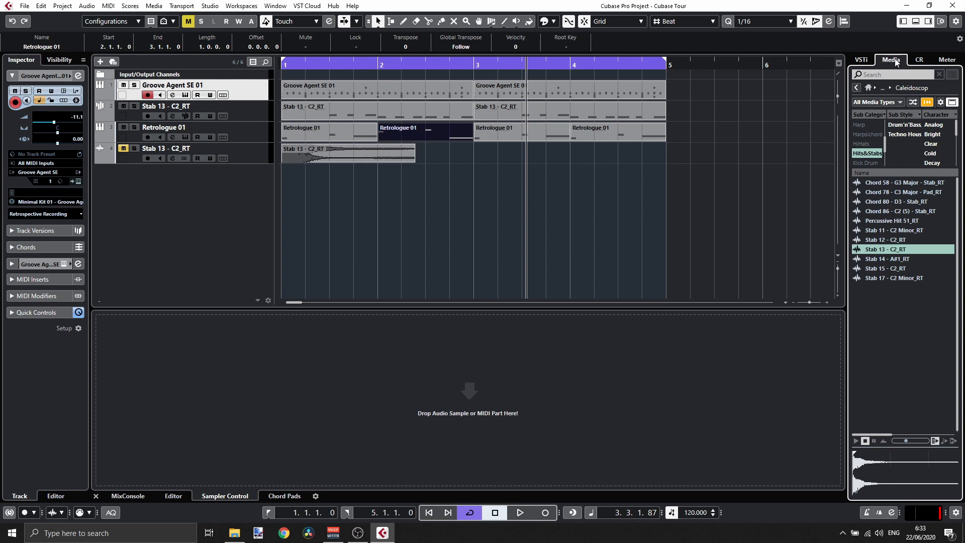
- Show the VSTi instrument rack and deselect all parts
left_click(859, 59)
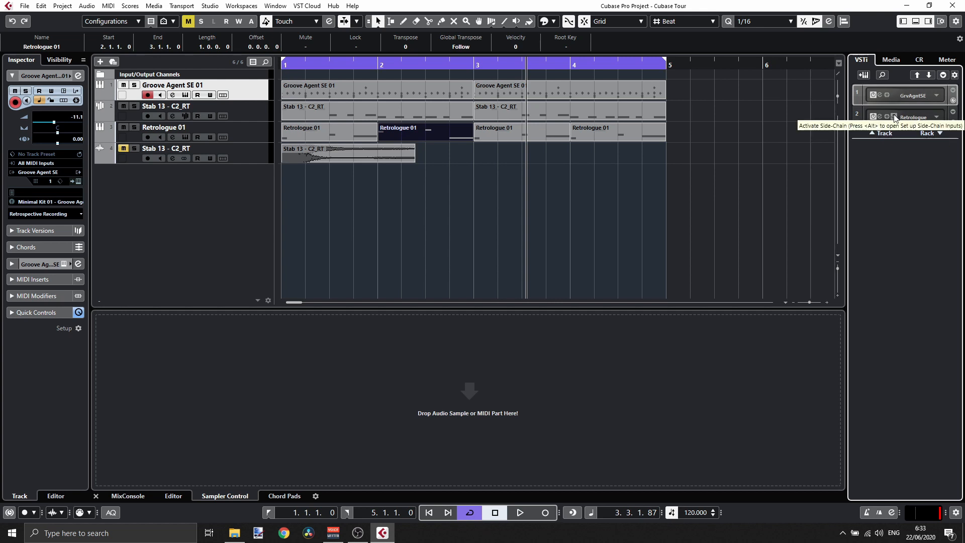
left_click(405, 193)
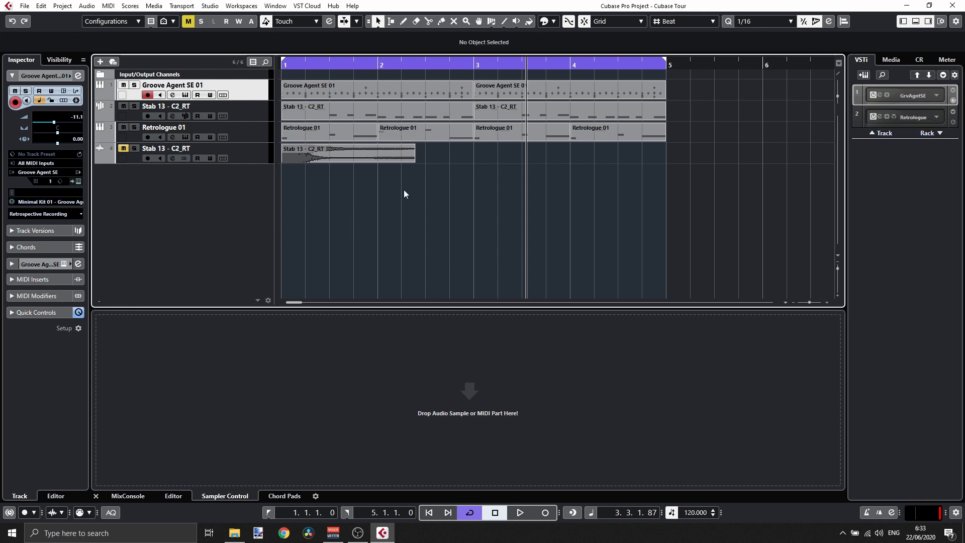